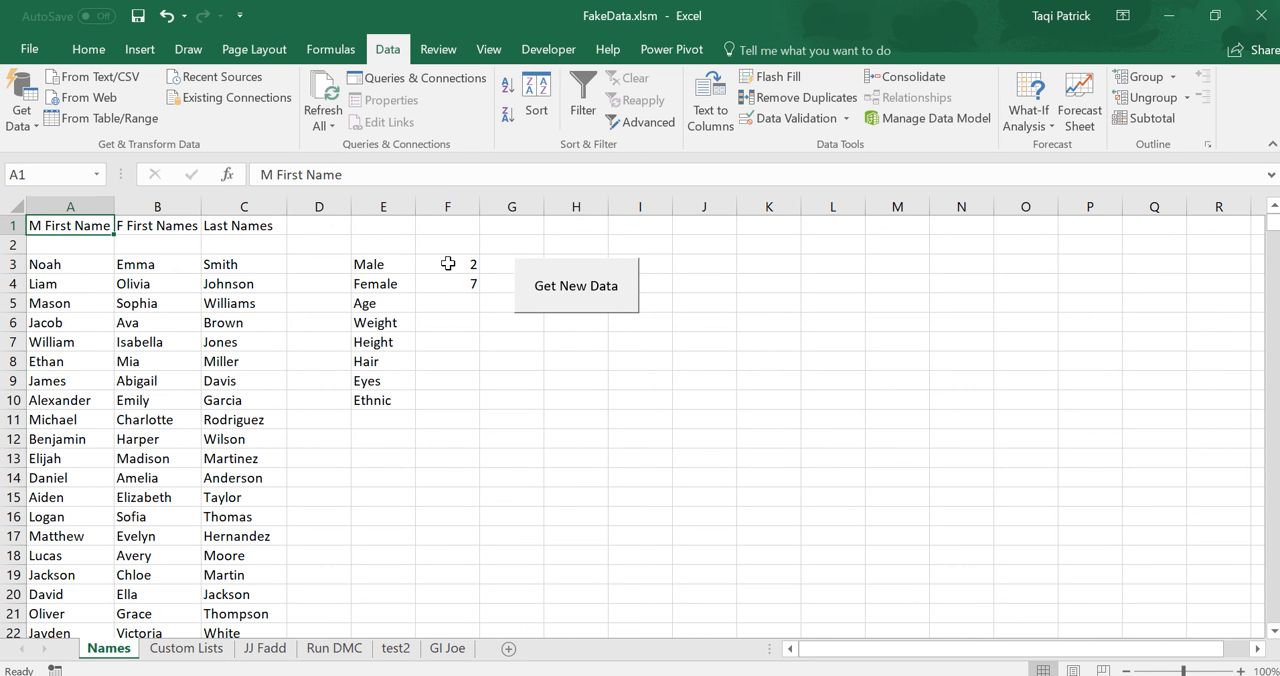
left_click(448, 263)
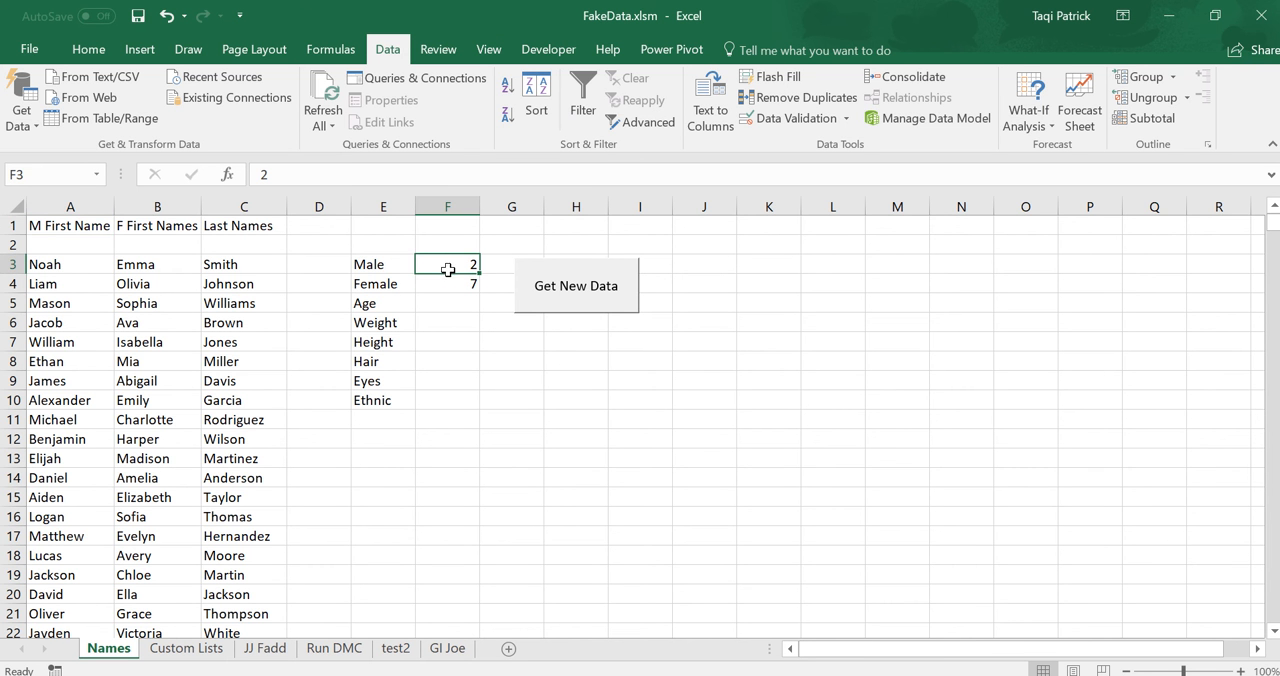
left_click_drag(448, 264, 446, 284)
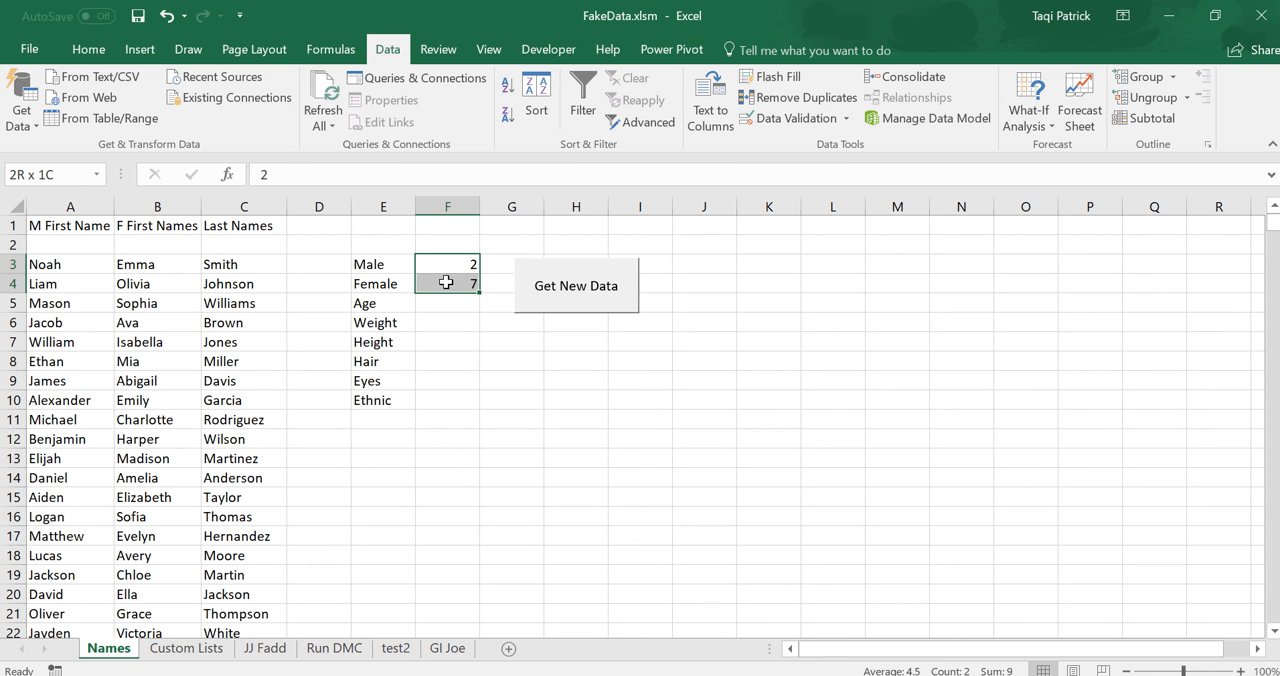
left_click_drag(446, 283, 446, 283)
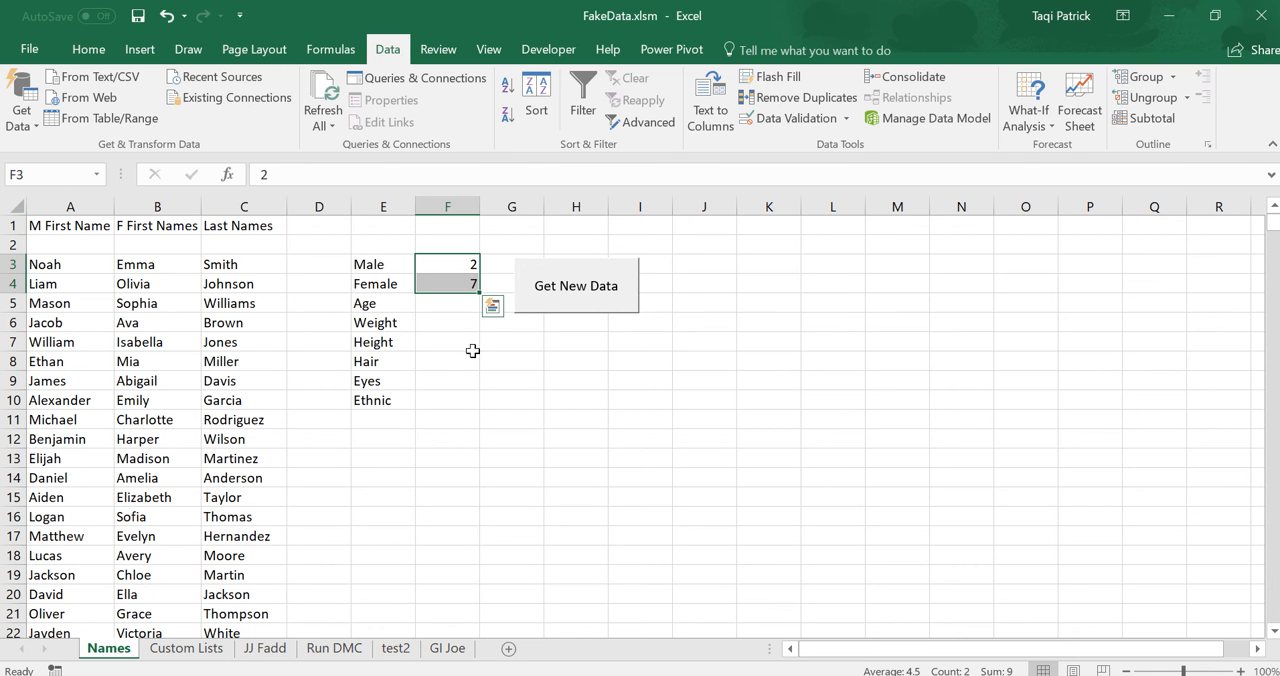
left_click(441, 306)
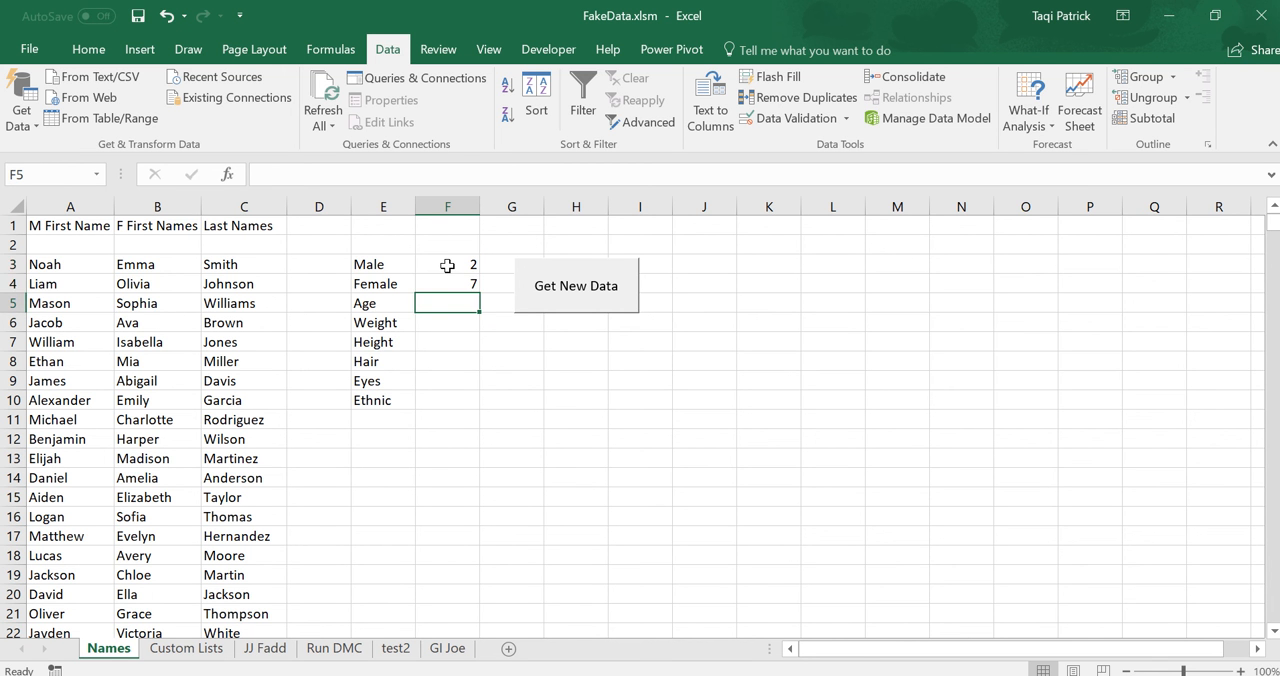
Apply data validation to the Male and Female count cells F3:F4, allowing only whole numbers greater than or equal to 0.
left_click_drag(449, 265, 451, 287)
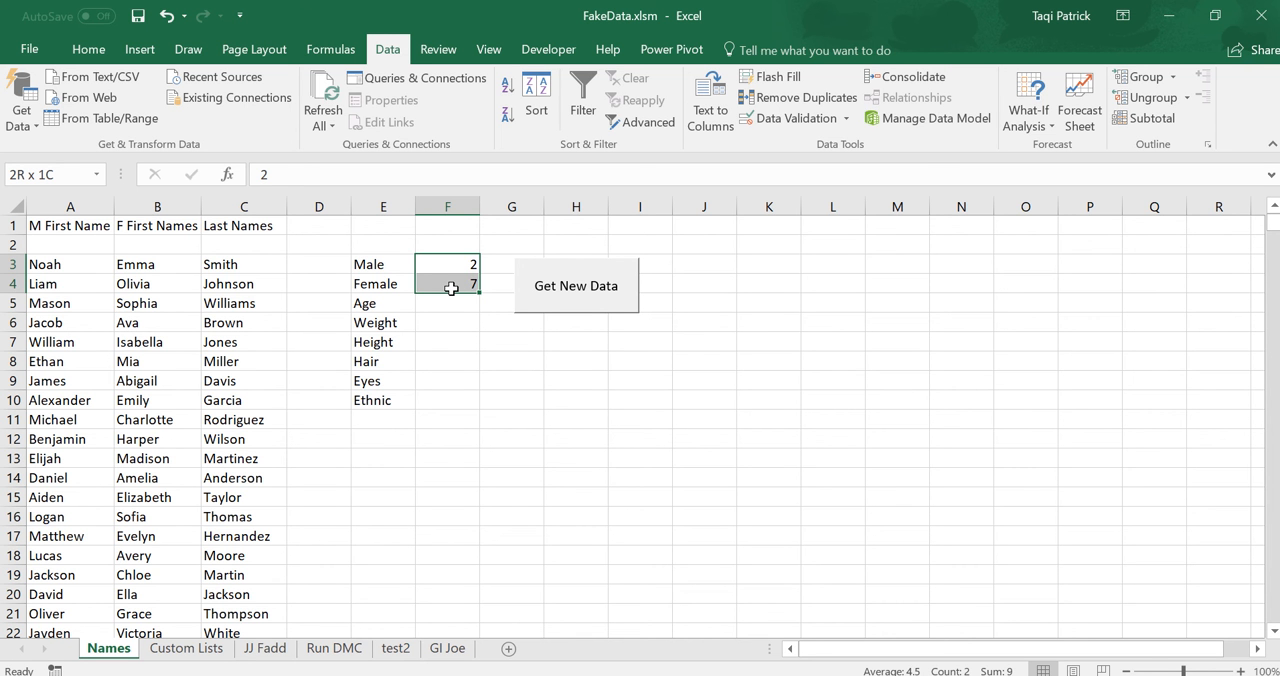
left_click_drag(451, 288, 451, 288)
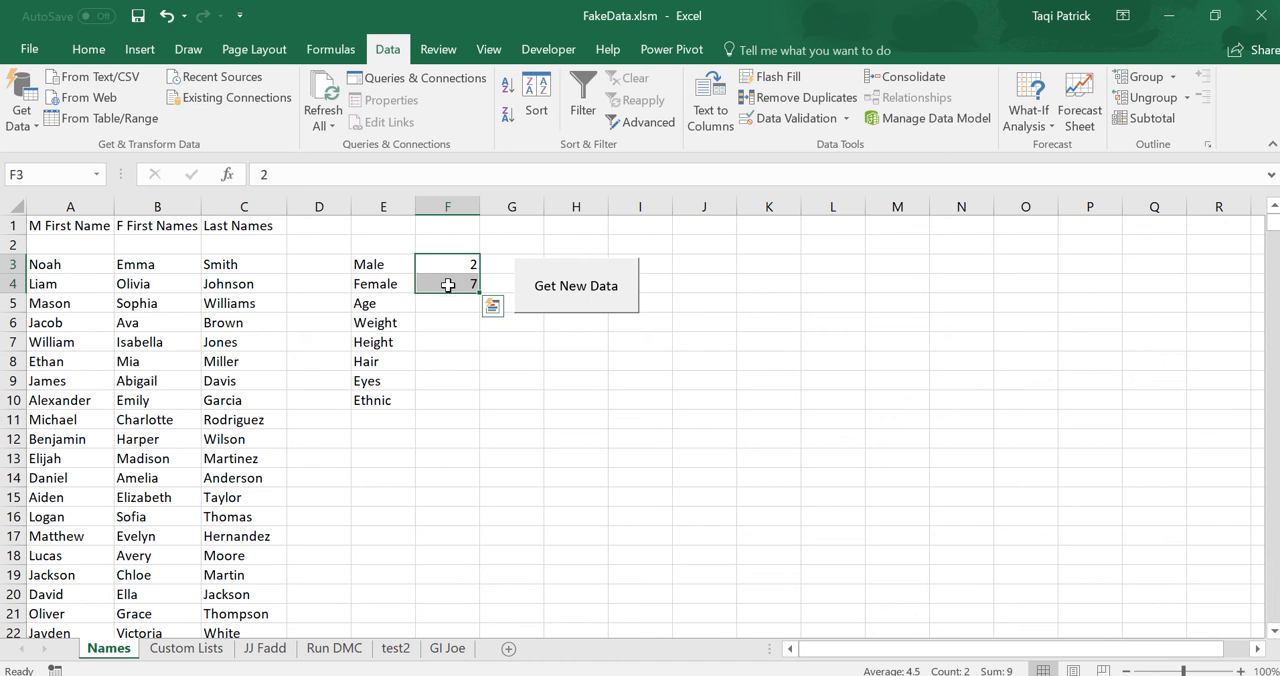
left_click(814, 119)
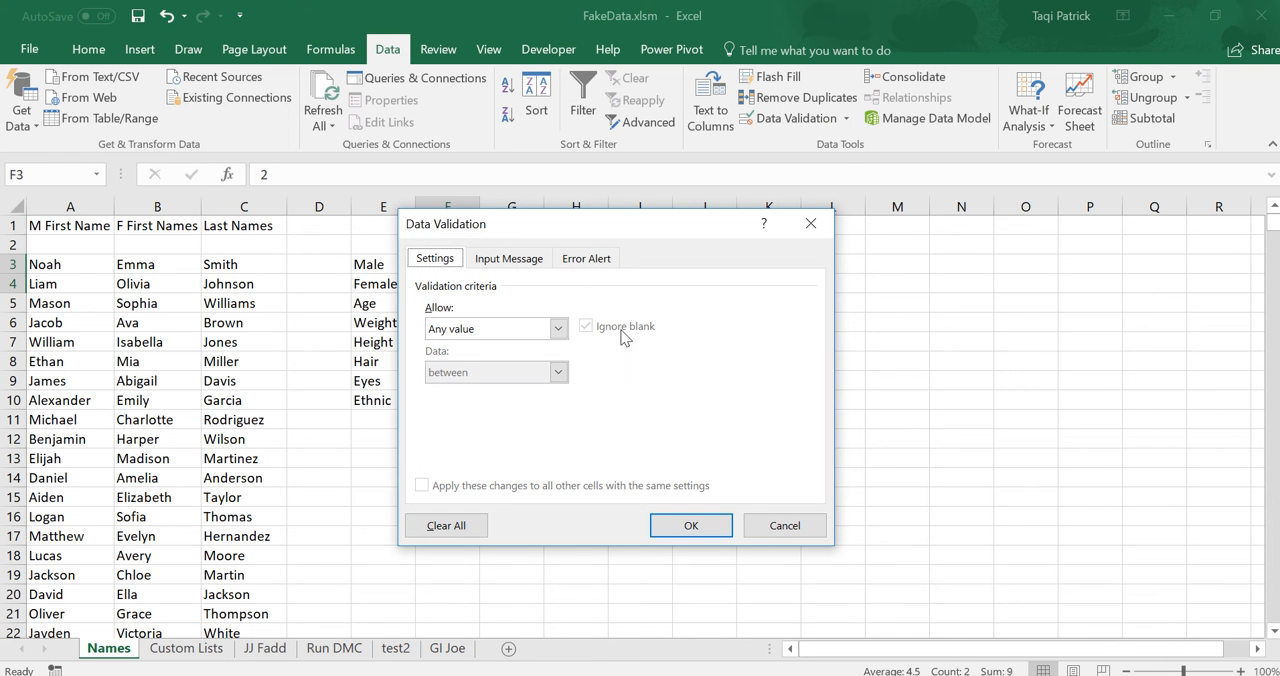
left_click(559, 329)
left_click(527, 362)
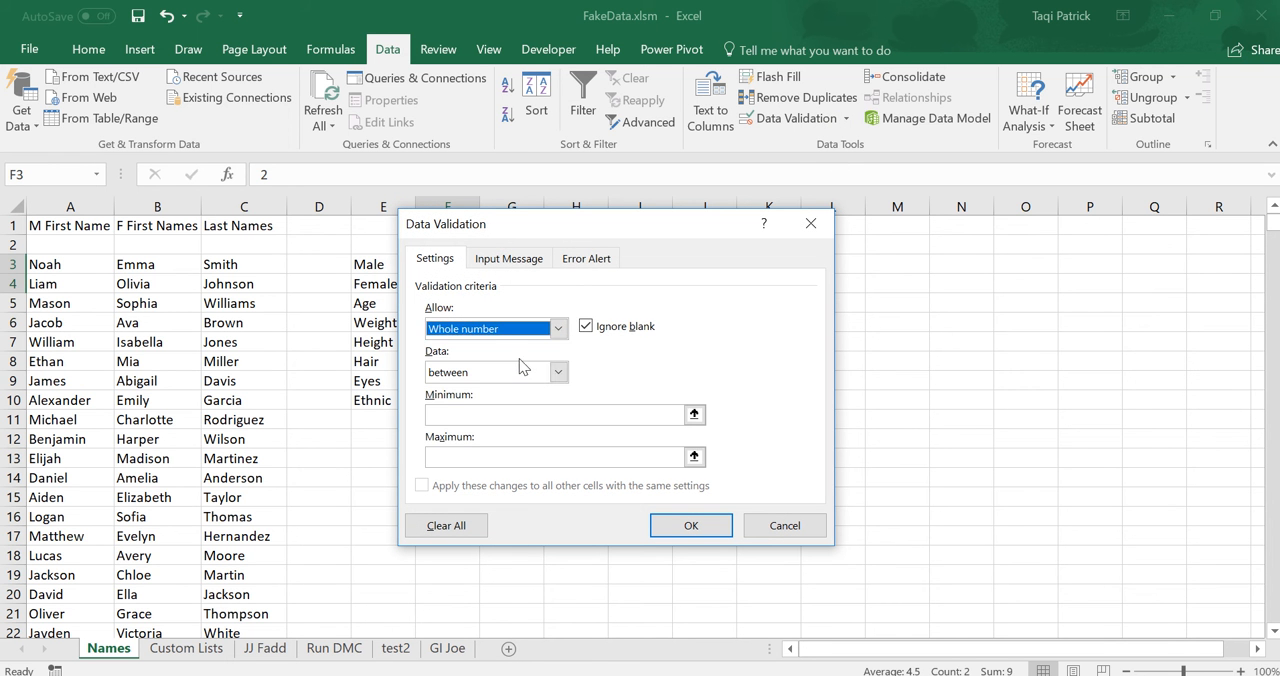
left_click(558, 373)
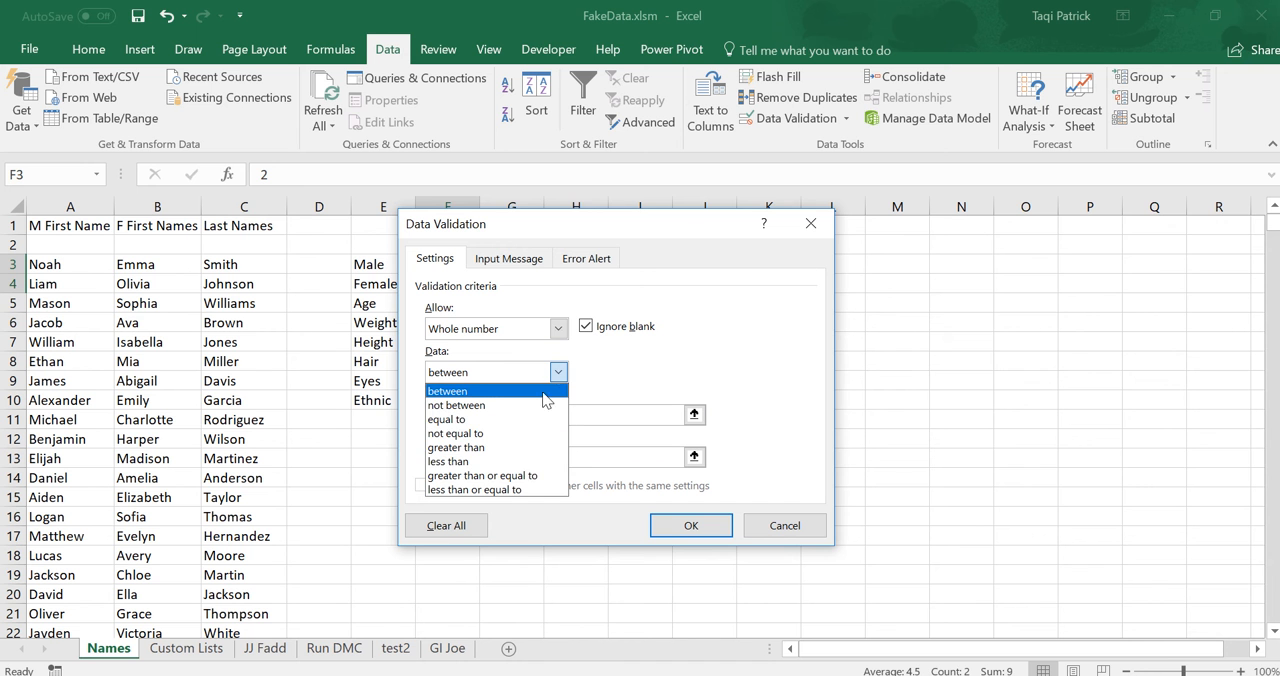
left_click(531, 476)
left_click(482, 415)
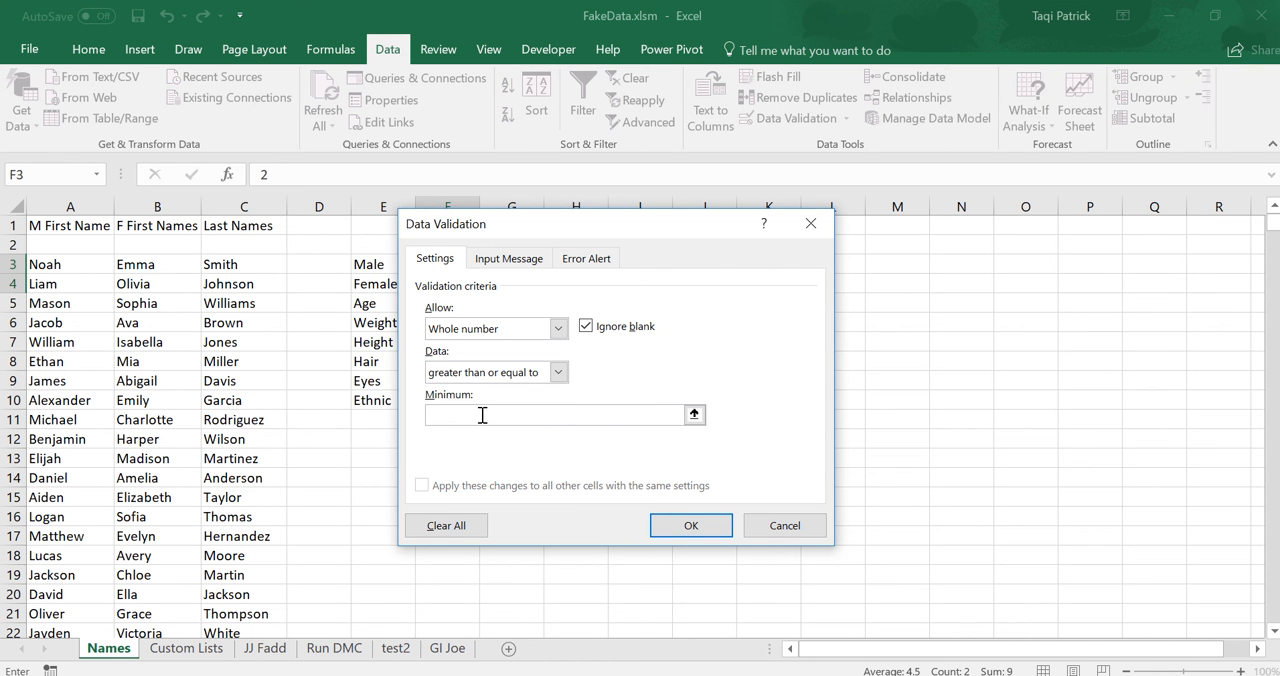
type("0")
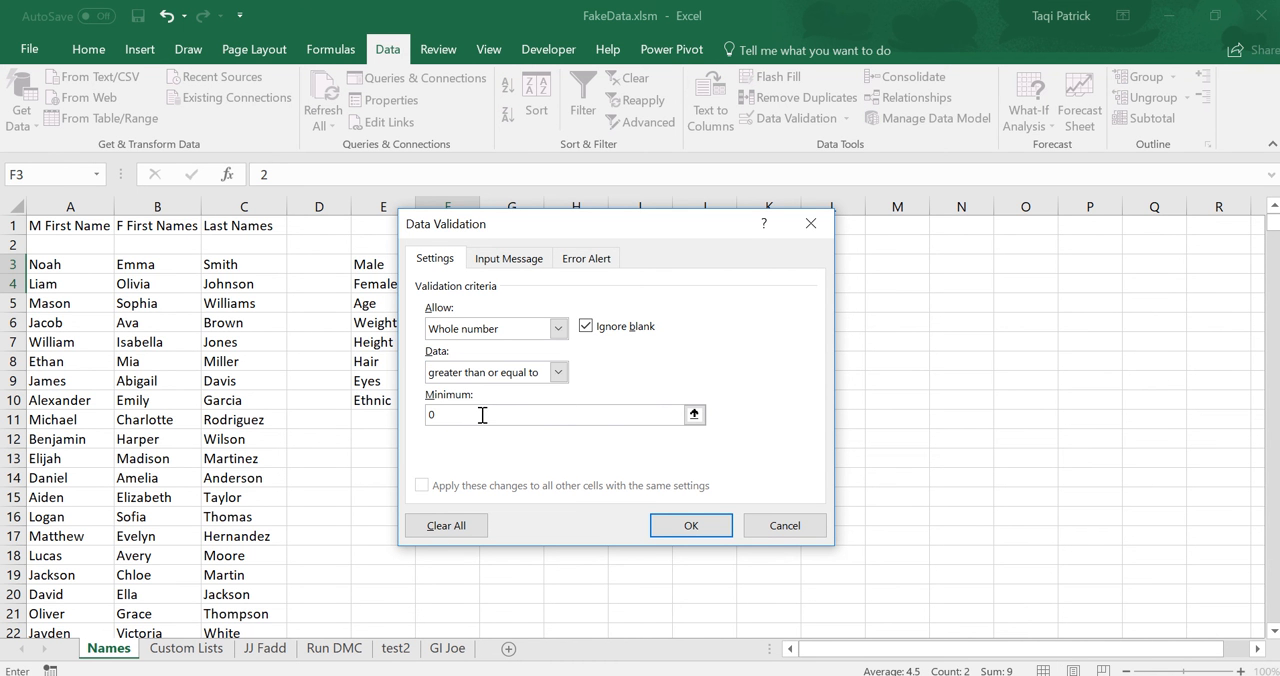
left_click(702, 527)
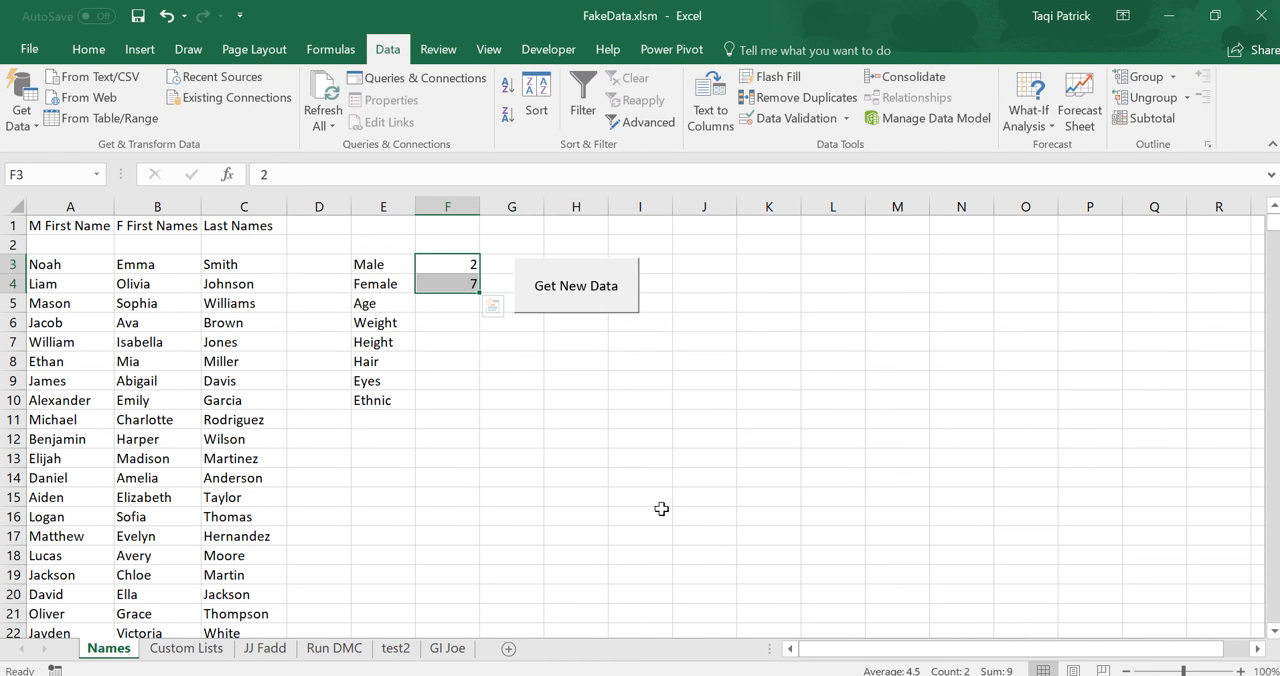
Clear the contents of the Male and Female count cells F3 and F4.
left_click(469, 264)
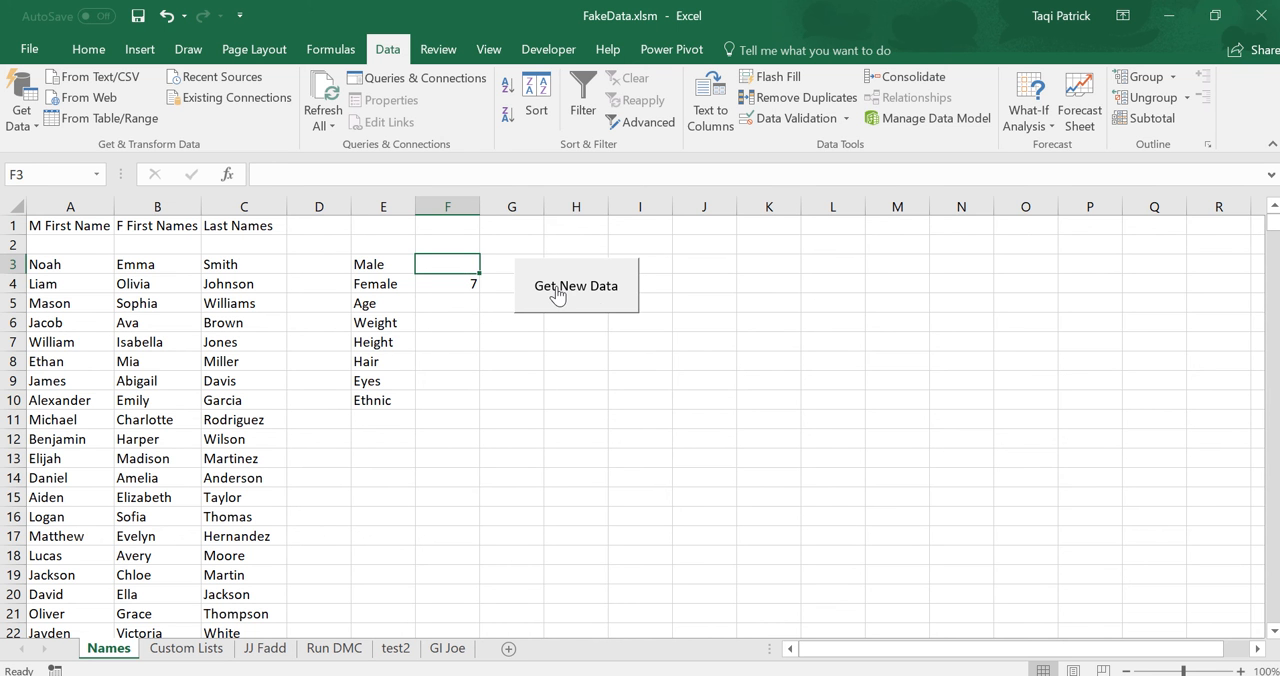
left_click(537, 397)
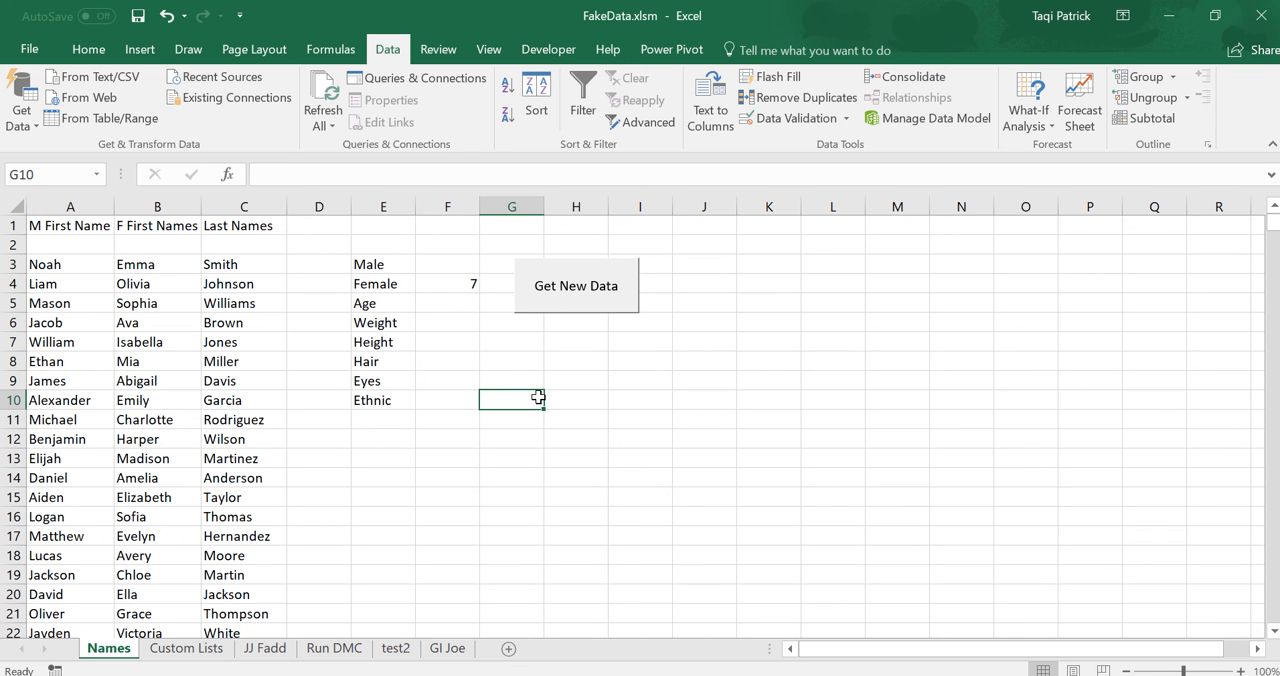
left_click(435, 284)
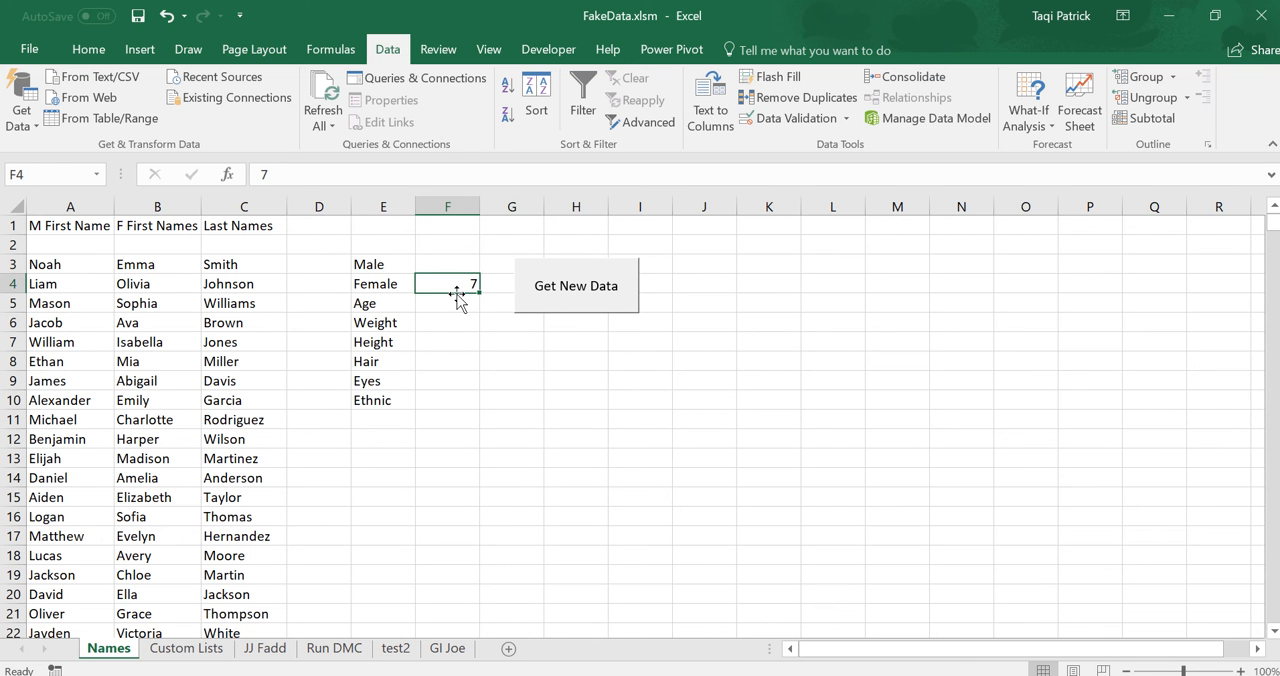
left_click(532, 400)
Try to enter -2 as the Female count in F4, and cancel the entry.
left_click(446, 287)
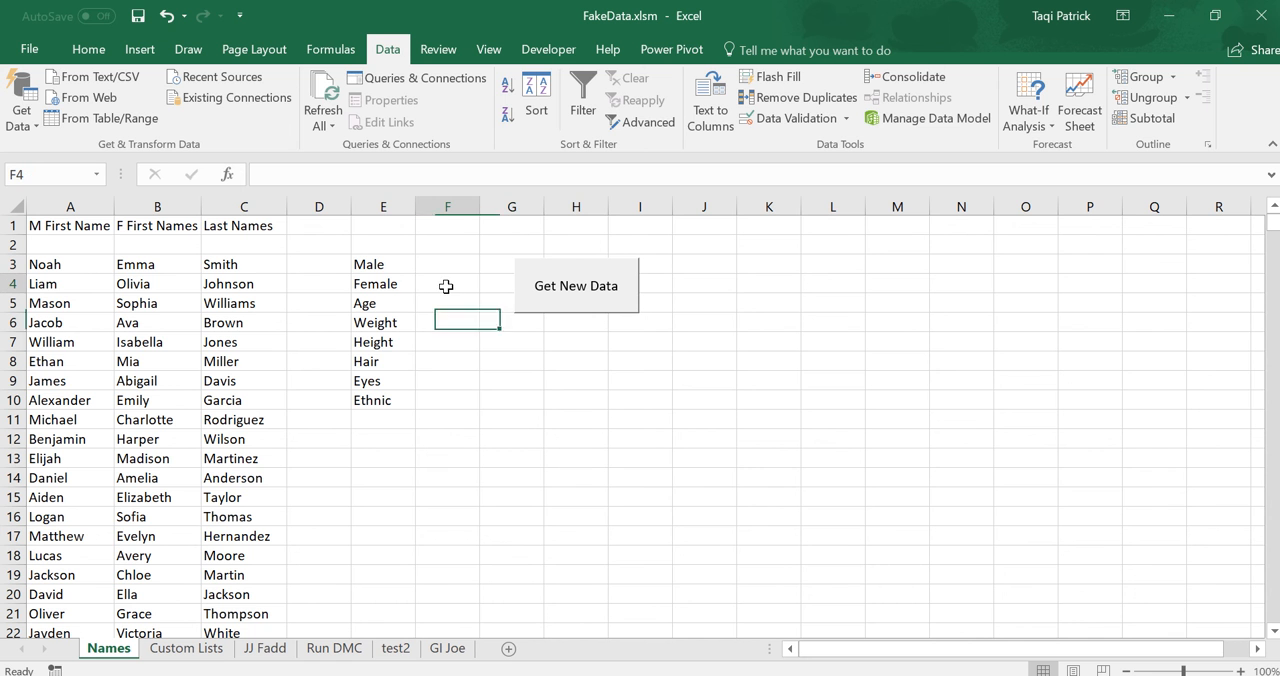
double_click(446, 285)
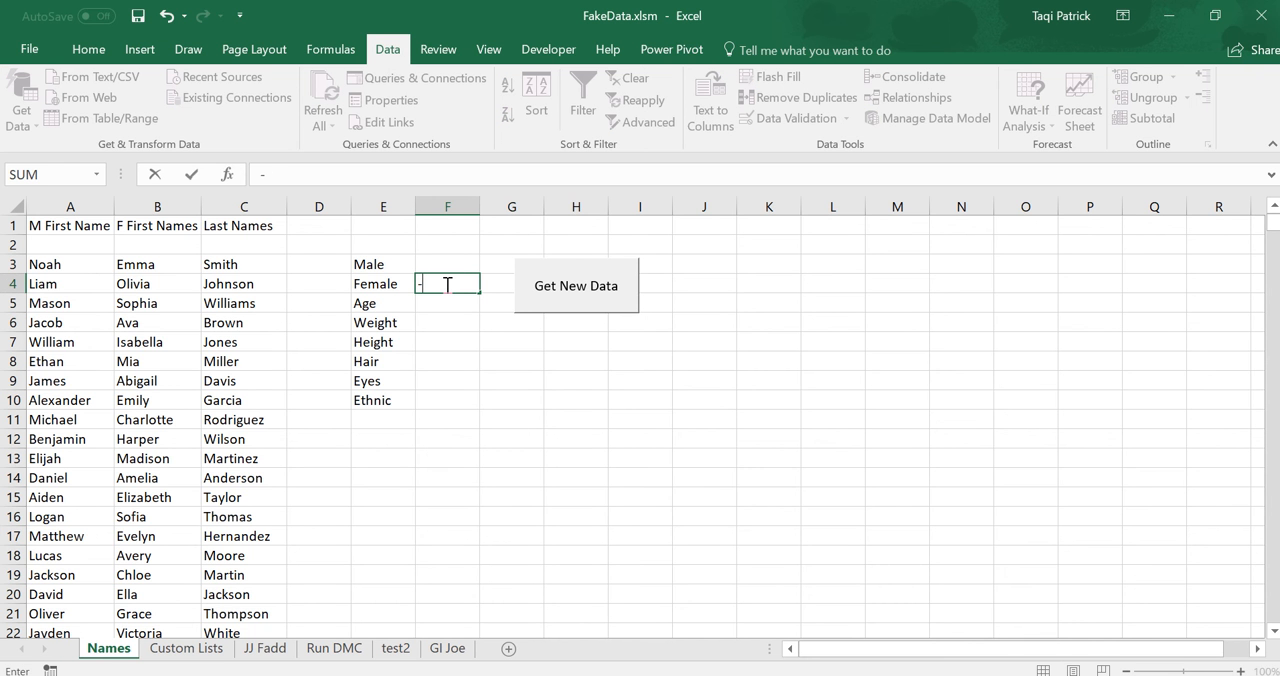
type("-2")
key("Return")
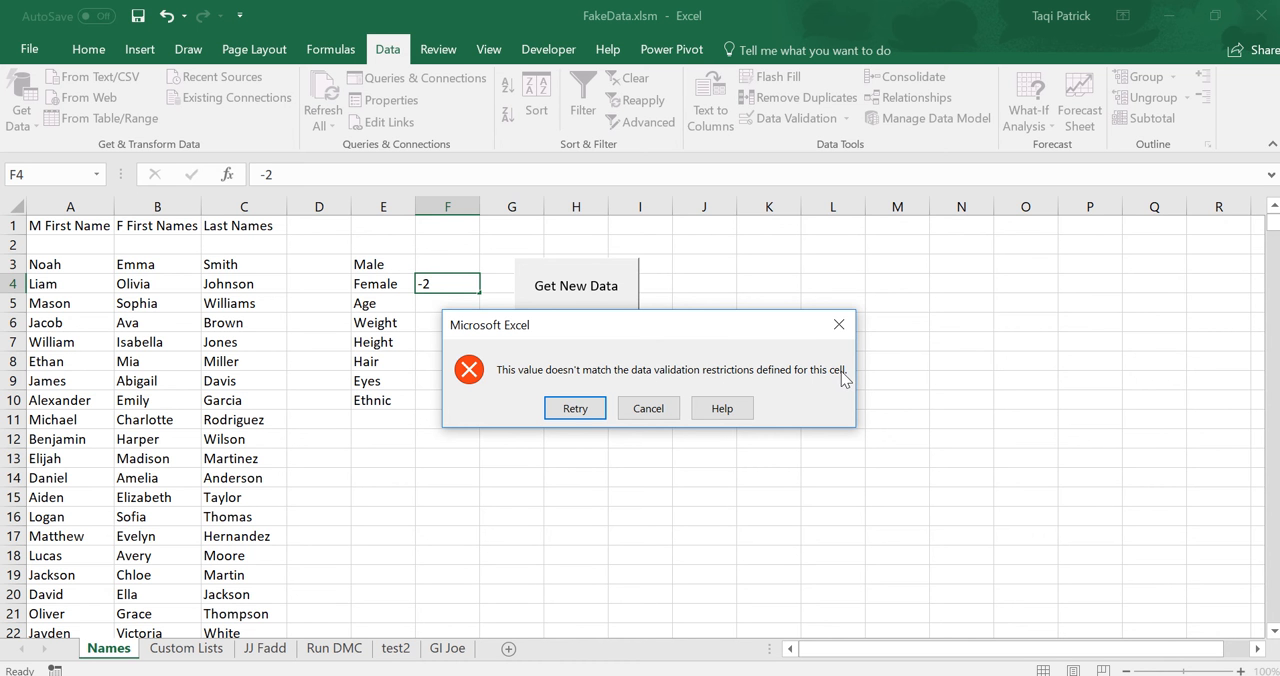
left_click(647, 408)
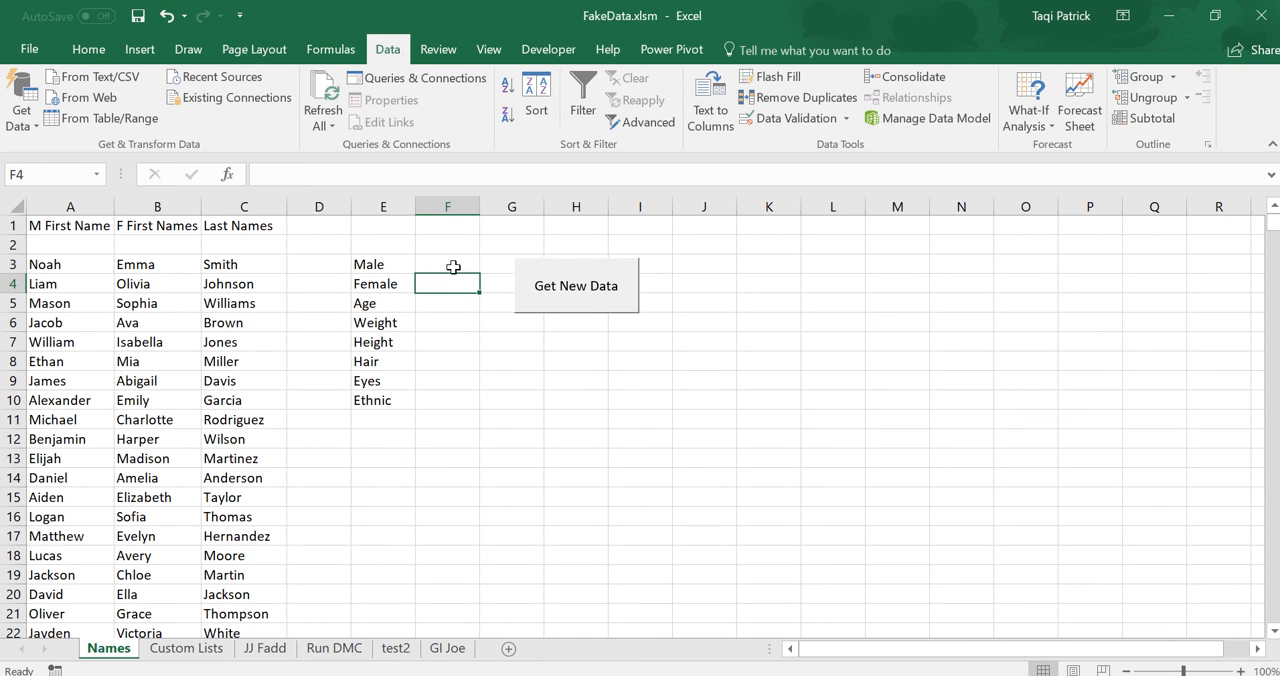
Try to enter the letter r as the Male count in F3, and cancel the entry.
left_click(461, 268)
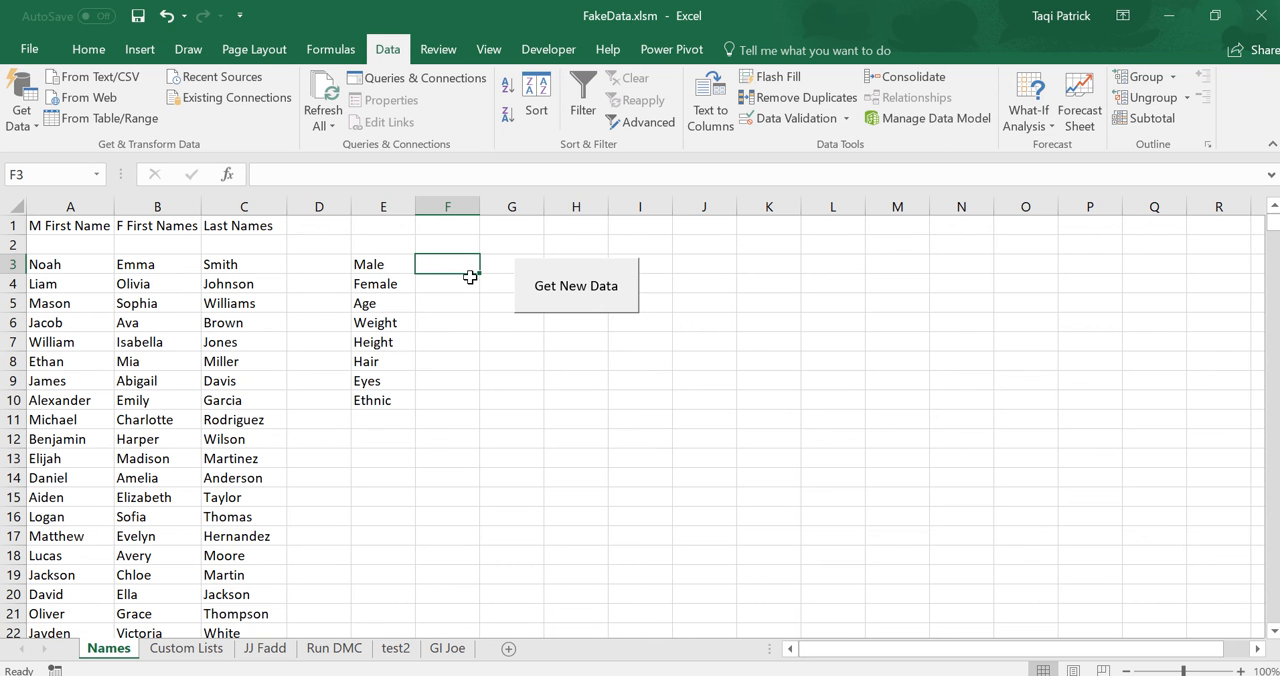
type("r")
key("Return")
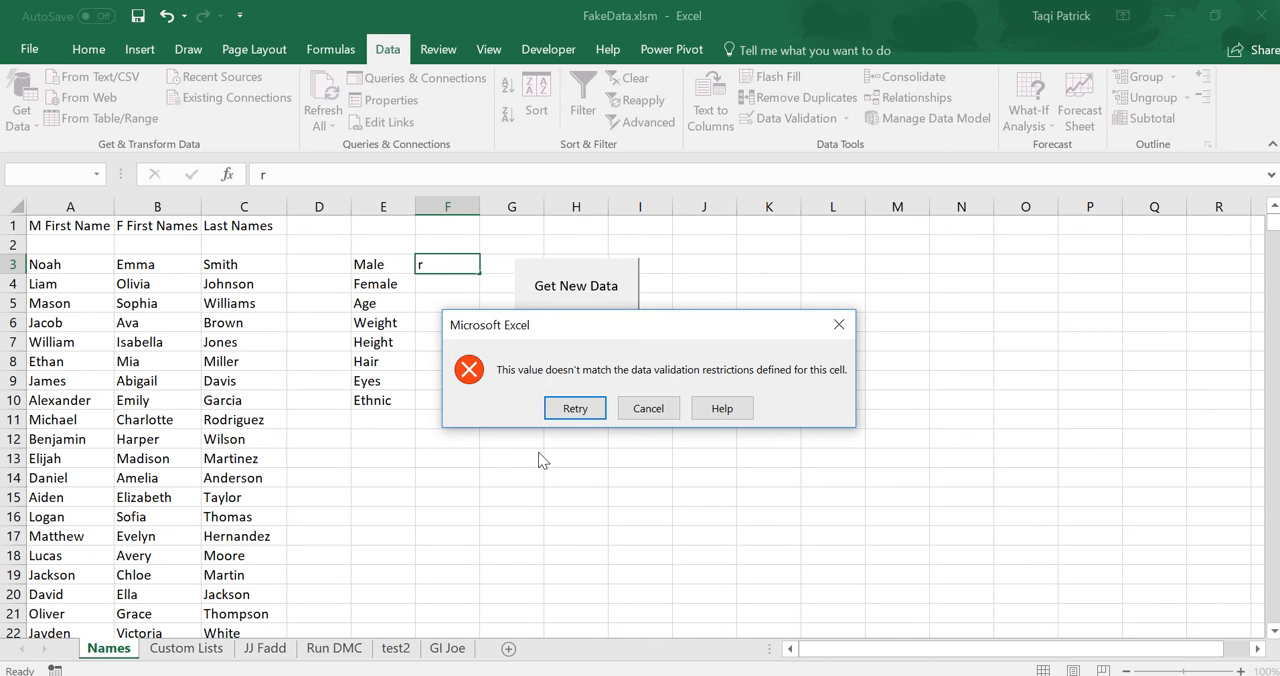
left_click(648, 410)
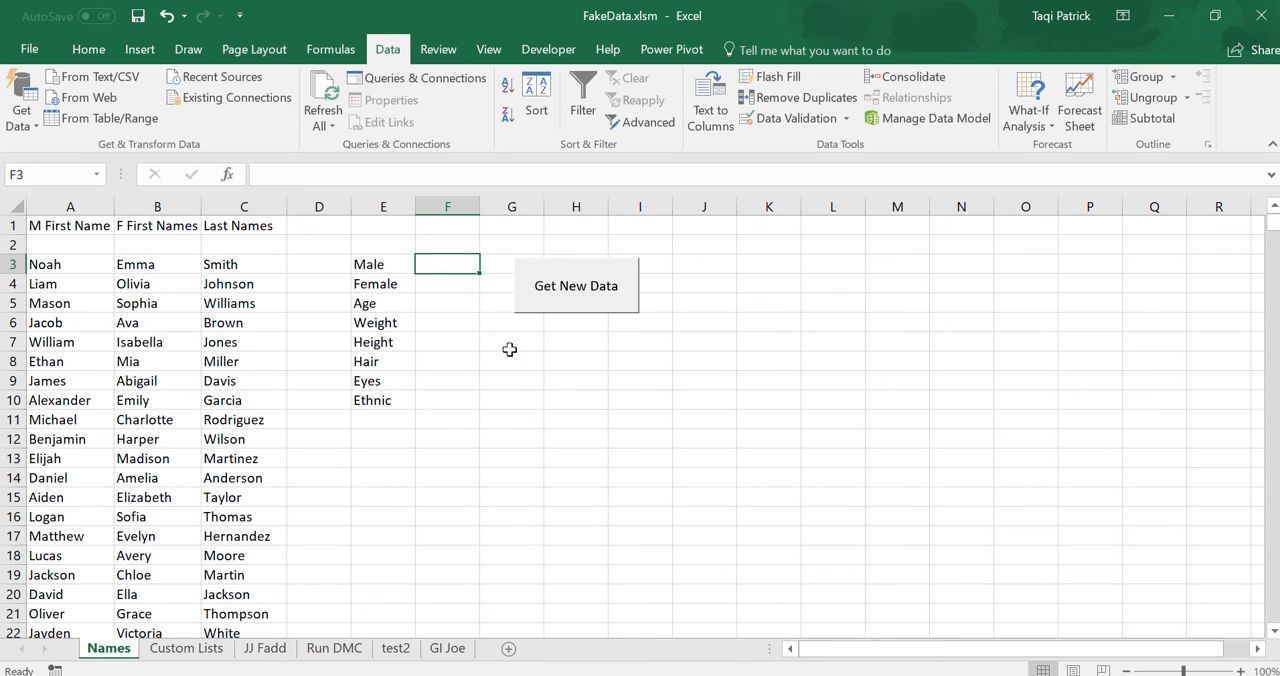
Open the validation error alert settings for F3:F4, try the Warning and Information styles, and set the style back to Stop.
left_click_drag(451, 265, 444, 285)
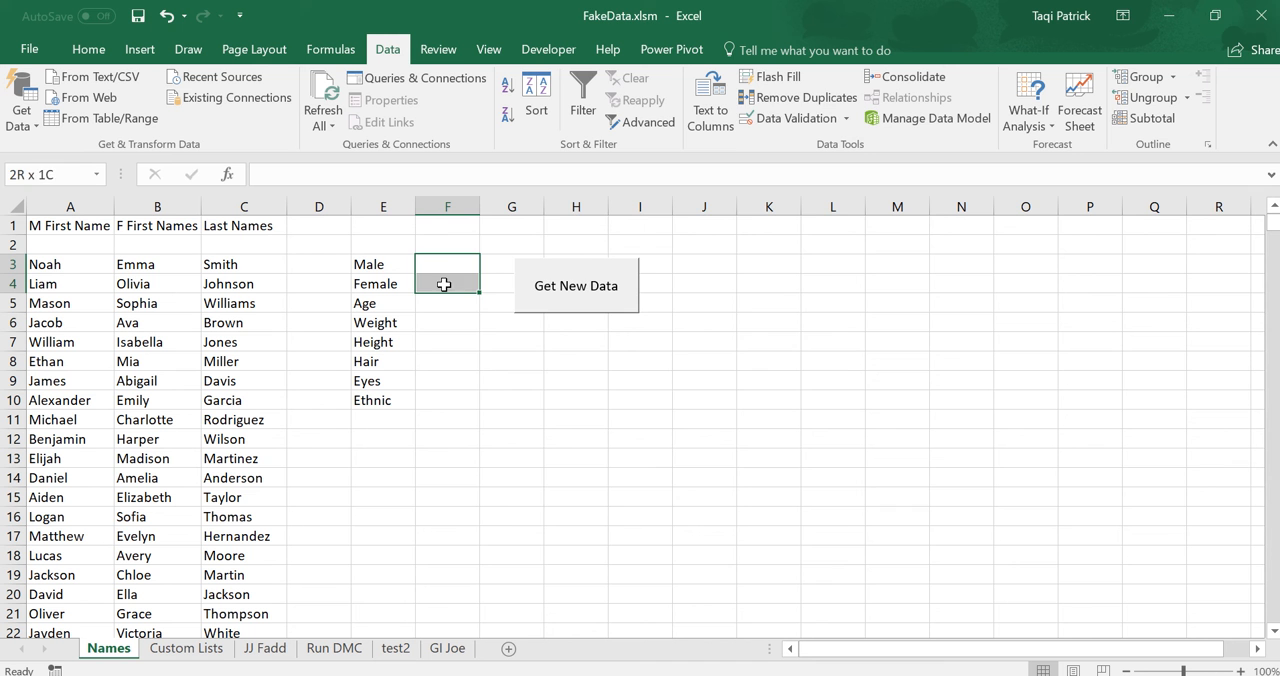
left_click(809, 124)
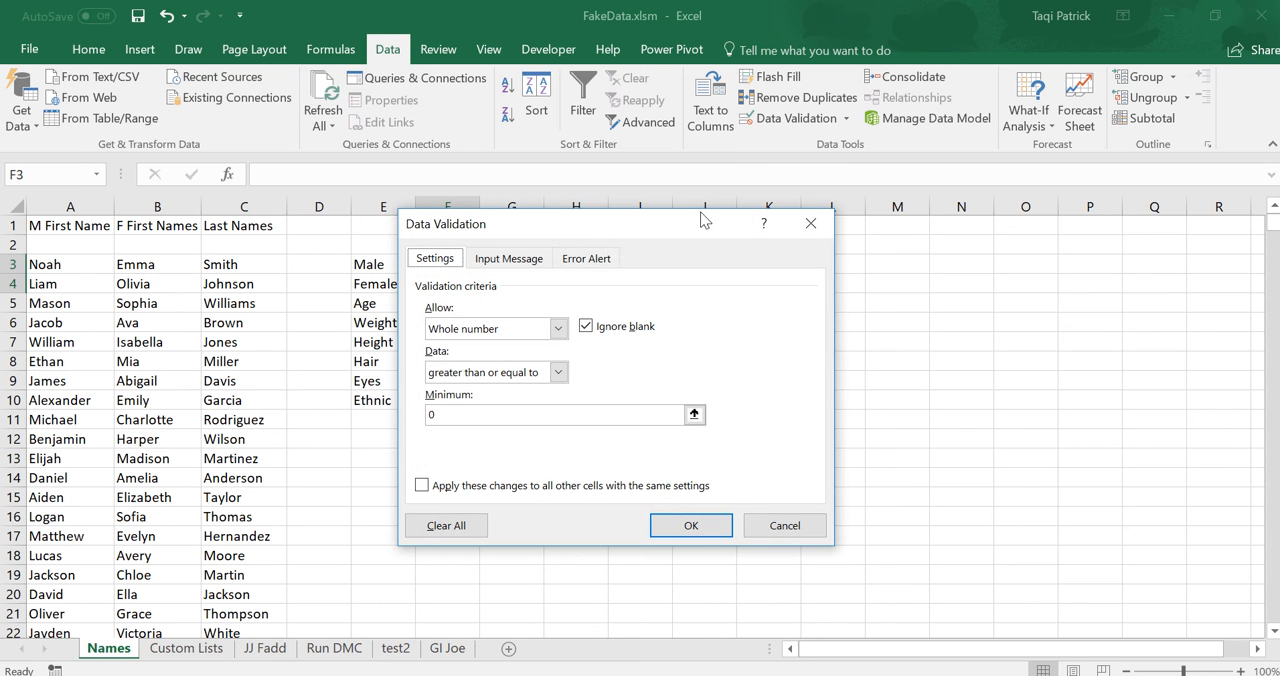
left_click(595, 259)
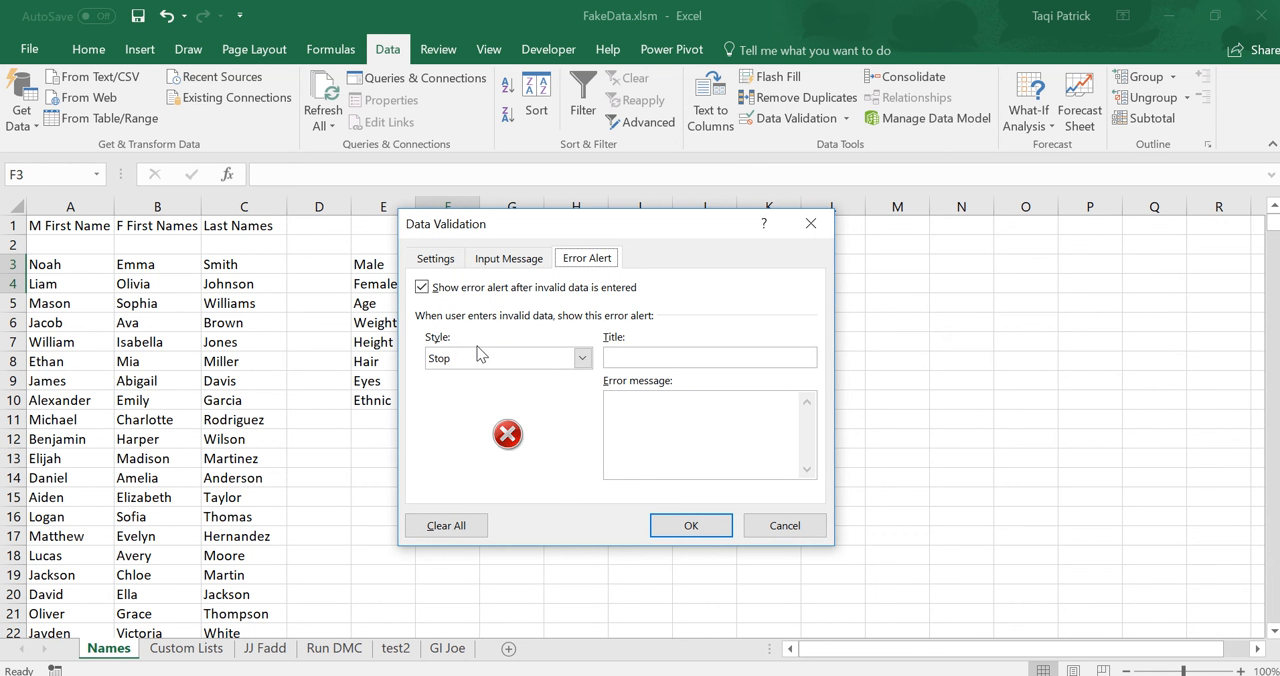
left_click(582, 358)
left_click(540, 389)
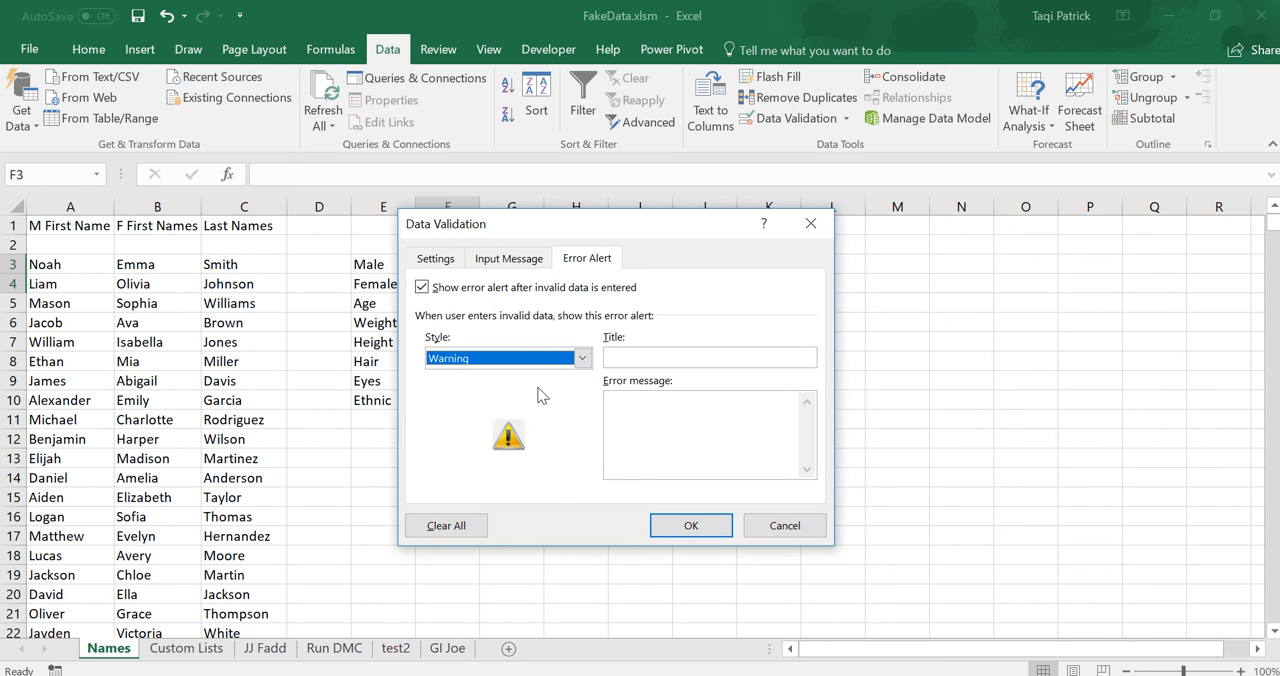
left_click(582, 358)
left_click(532, 404)
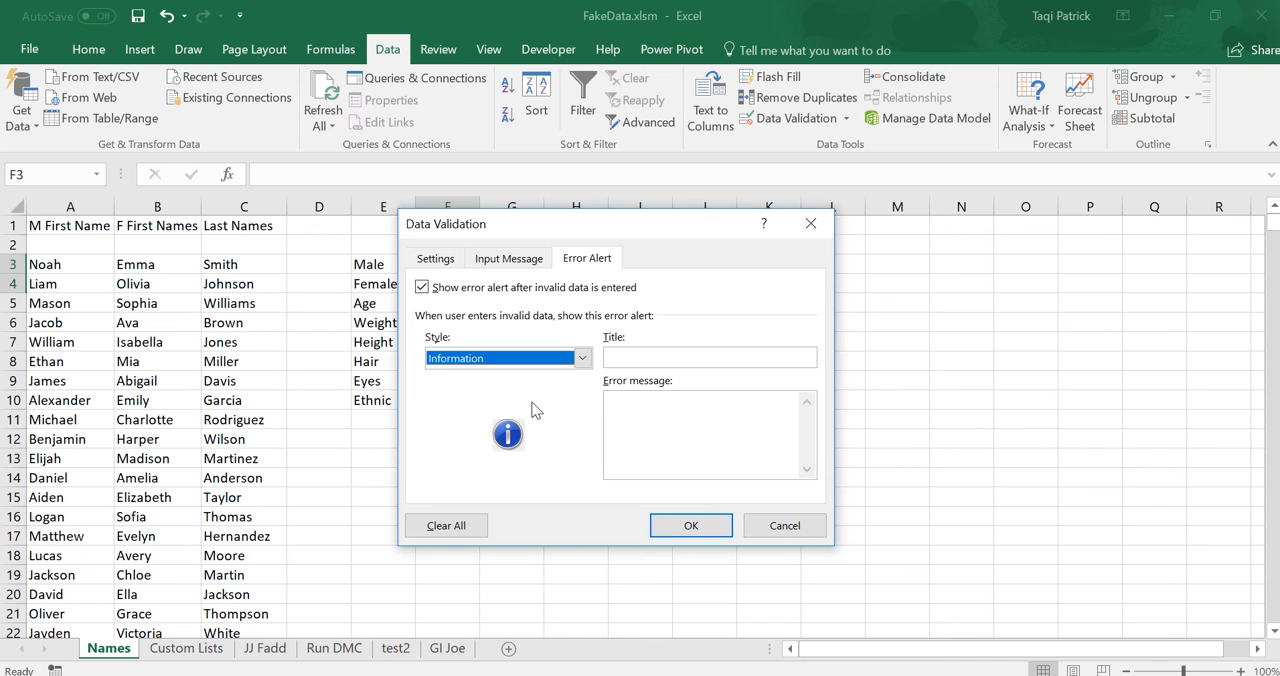
left_click(582, 358)
left_click(560, 374)
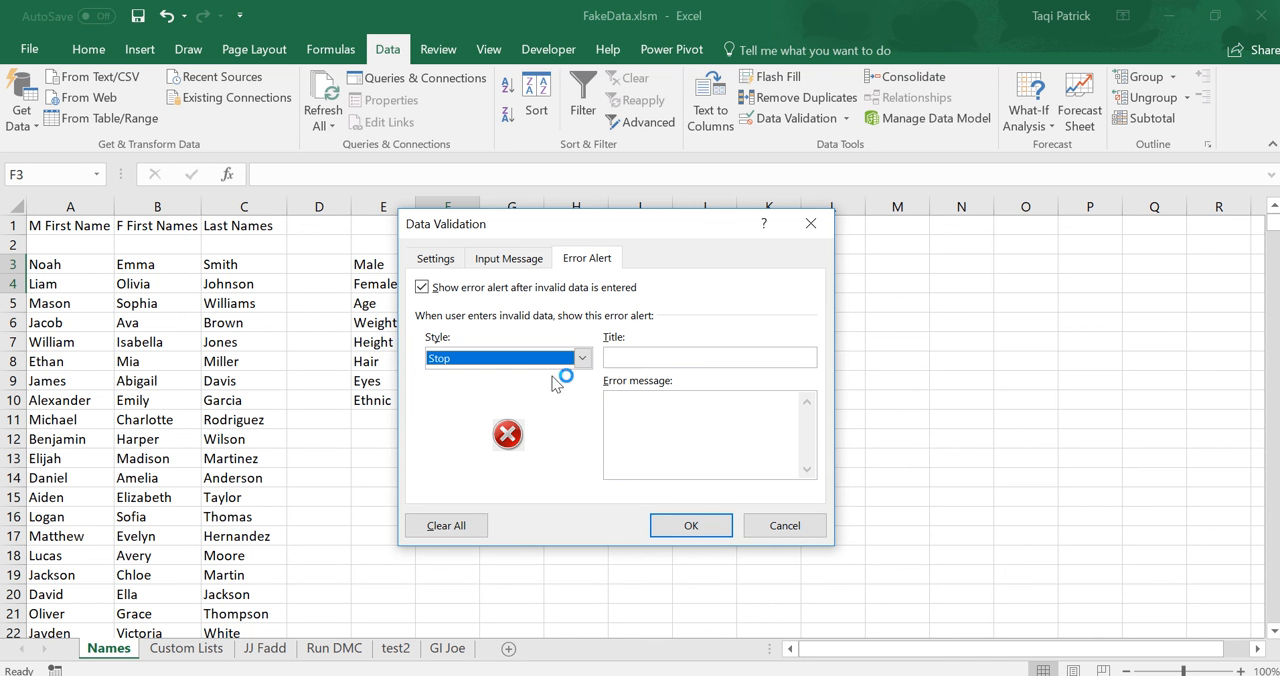
Set the error alert title to "Please enter a number!".
left_click(662, 356)
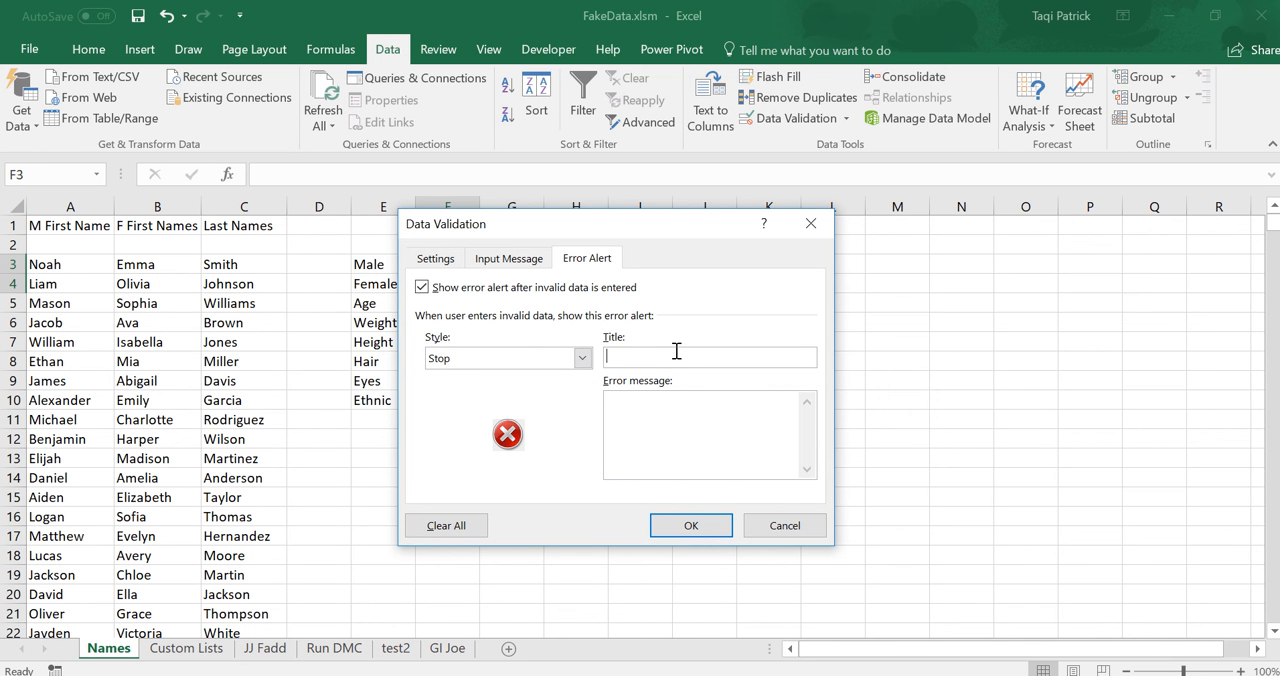
type("Please")
type(" enter a number gr")
type("eat")
key("BackSpace")
key("BackSpace")
key("BackSpace")
key("BackSpace")
left_click(664, 420)
left_click(722, 356)
type("!")
Set the error message to "Do you really want to print no names?" and apply the validation settings.
left_click(664, 407)
type("Do you really want to prin")
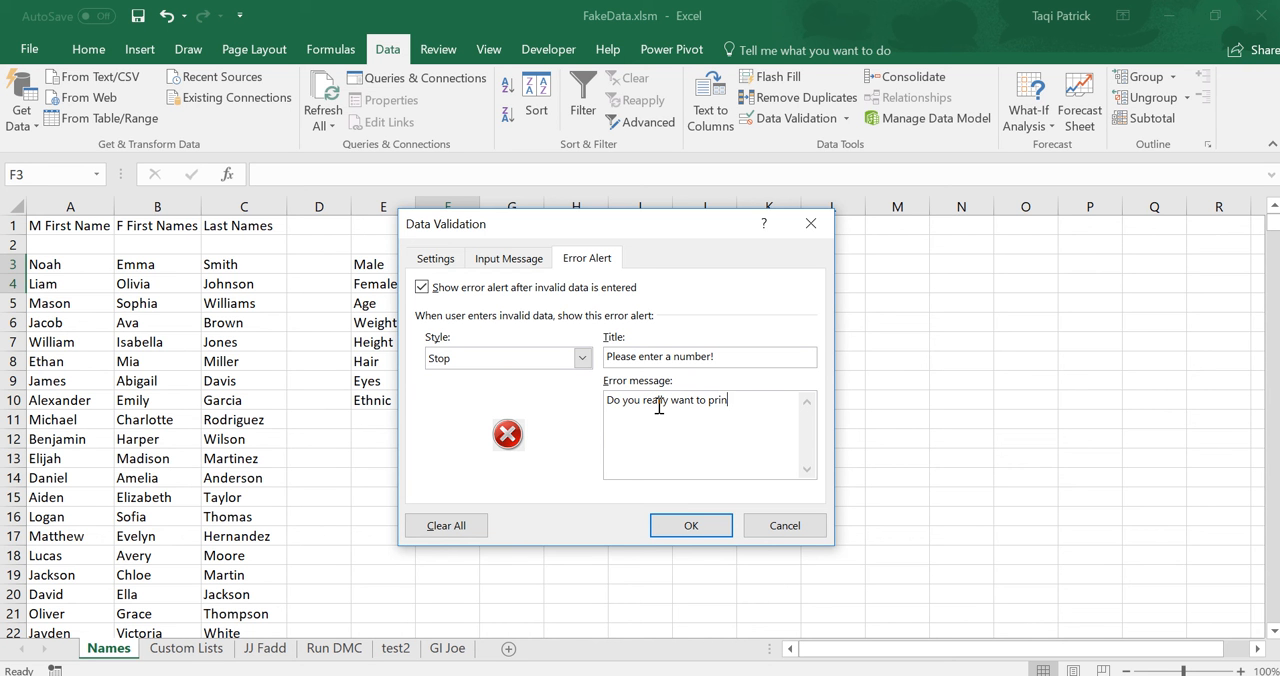
type("t no names?")
left_click(689, 524)
Test the custom error alert by entering r in the Male count cell F3, and cancel the entry.
left_click(448, 273)
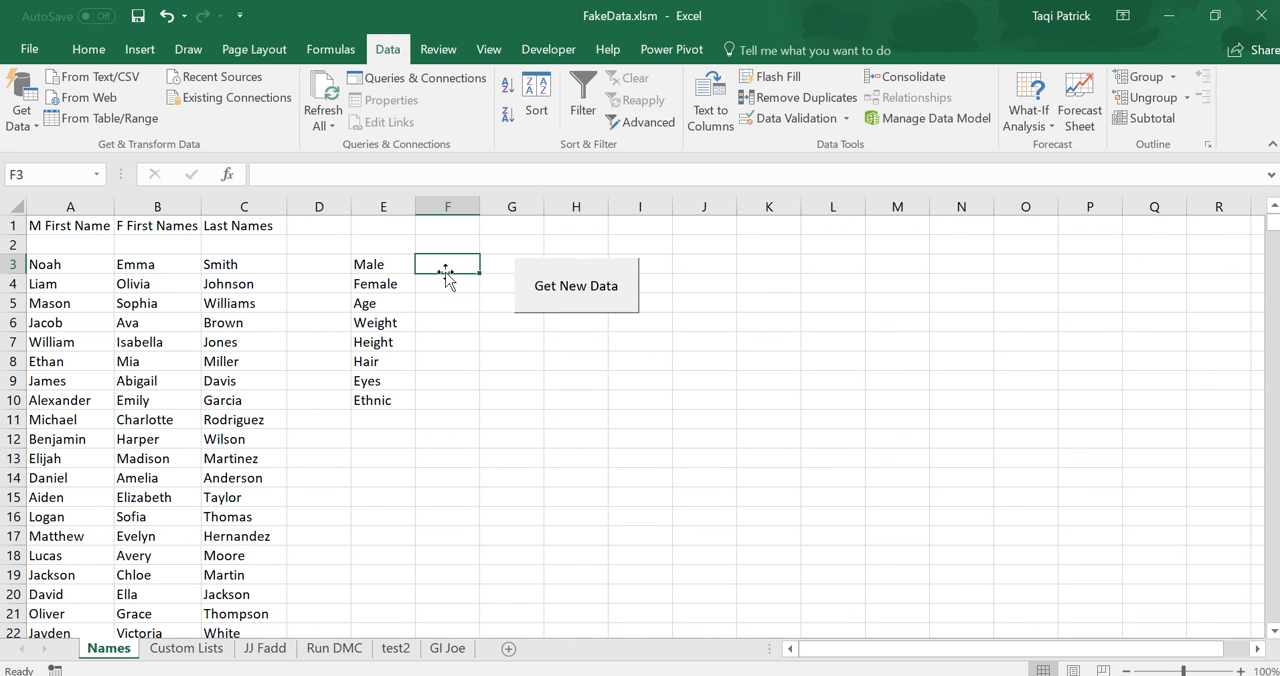
type("r")
key("Return")
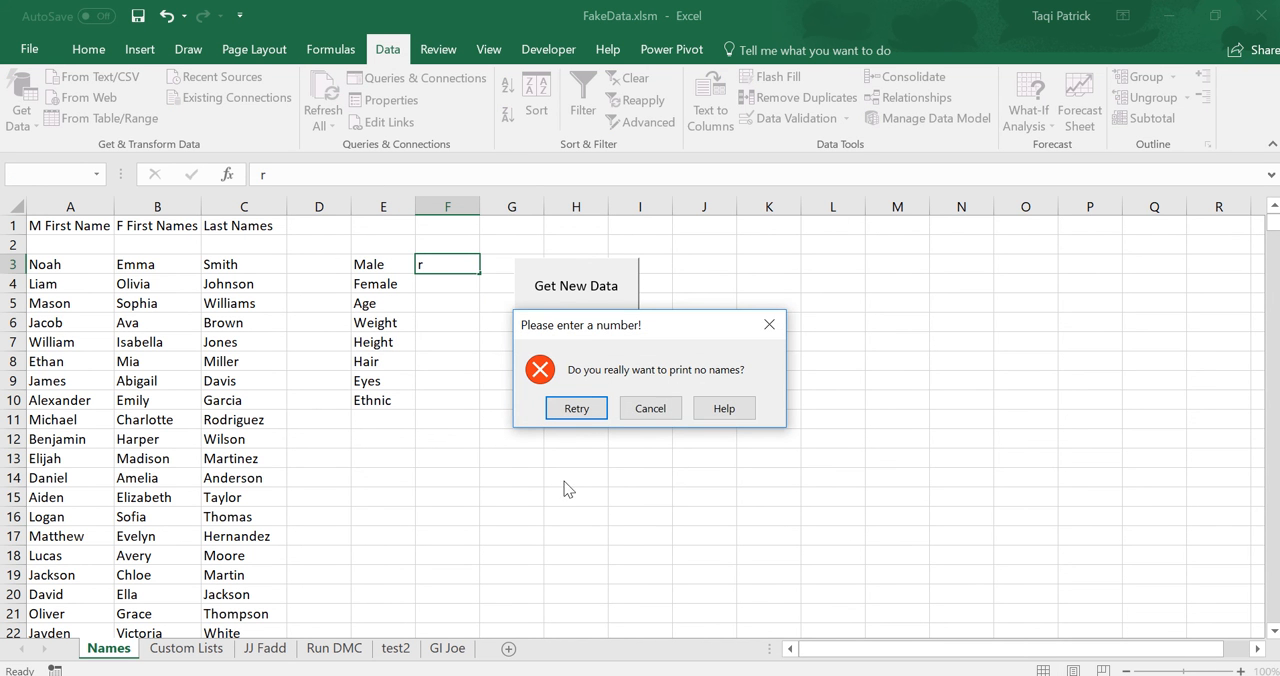
left_click(650, 408)
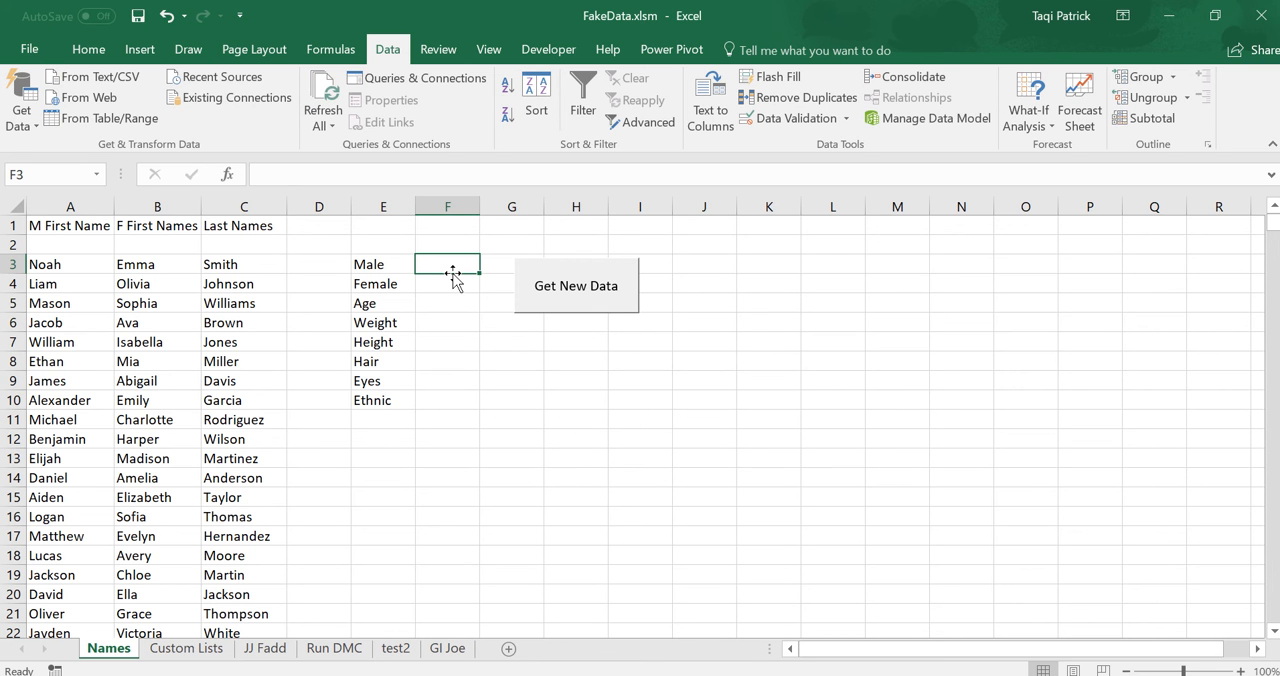
Enter 200000000 as the Male count in F3.
type("200000000")
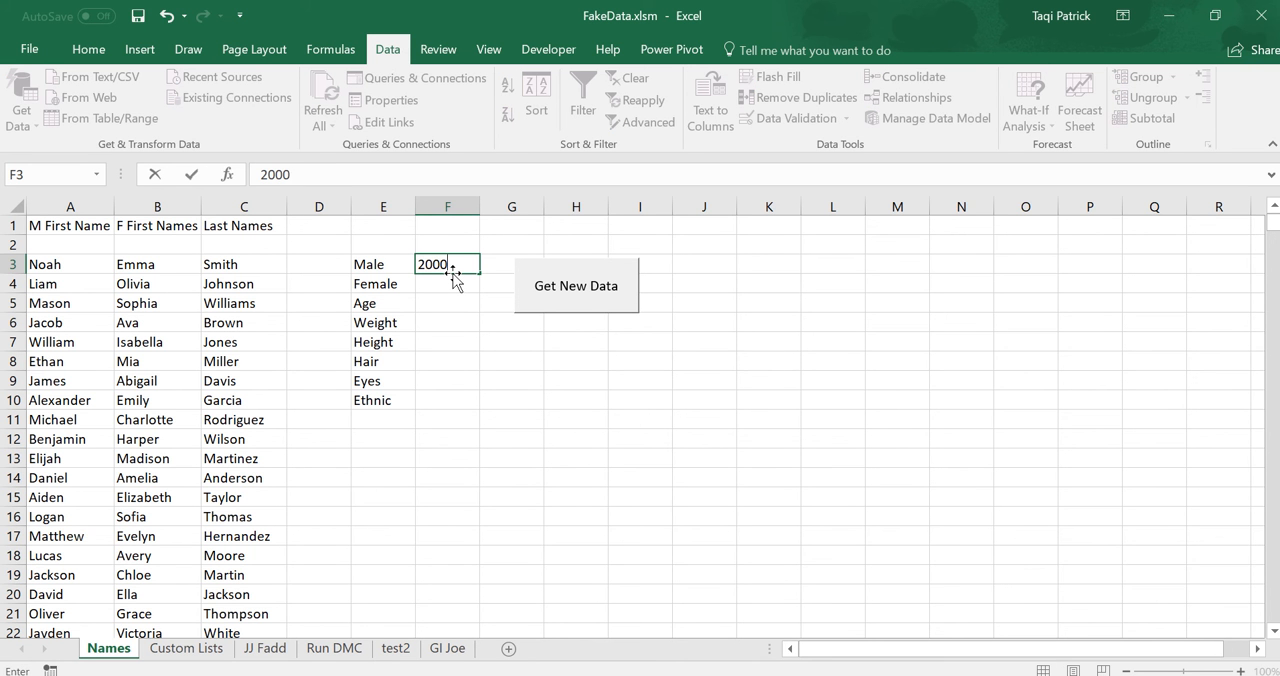
left_click(450, 343)
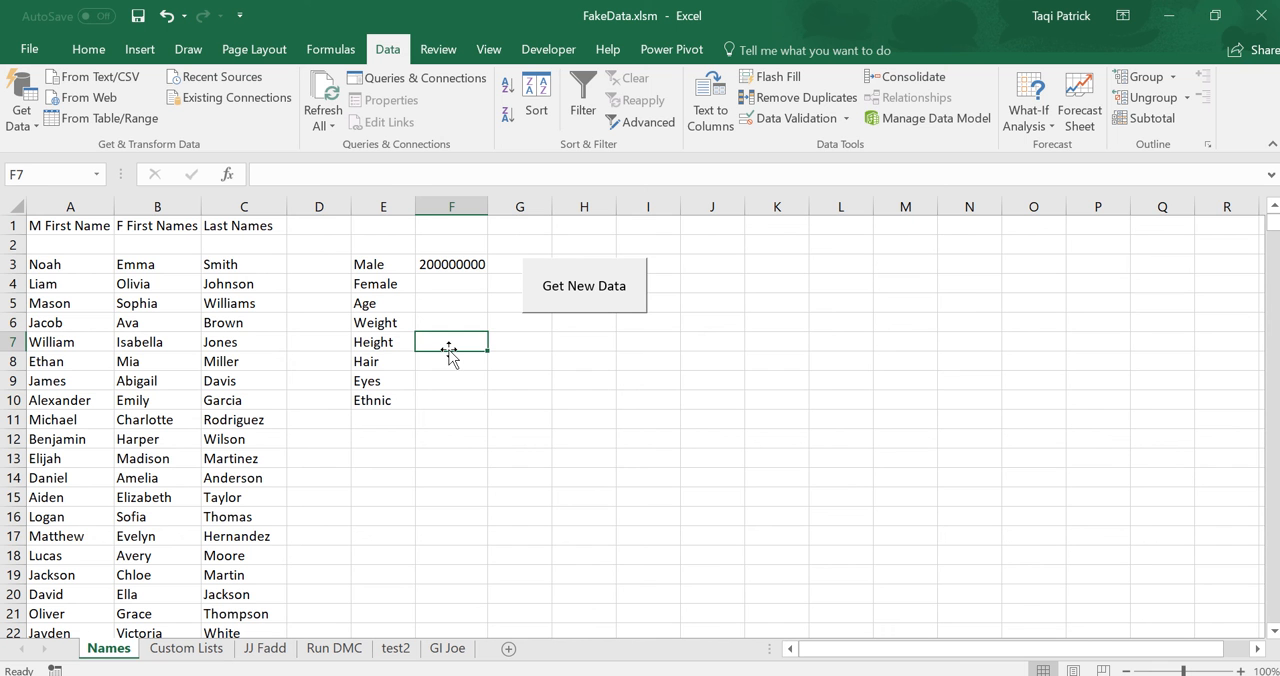
Clear the Male count in F3.
left_click(462, 266)
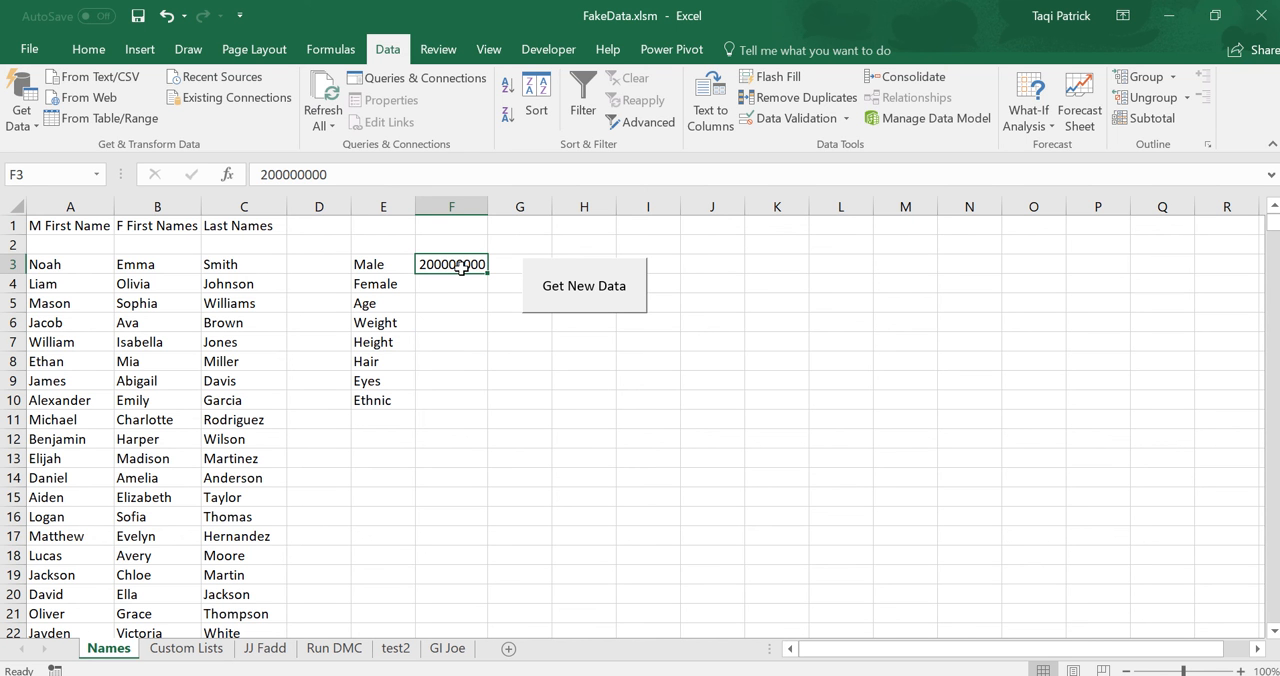
key("Delete")
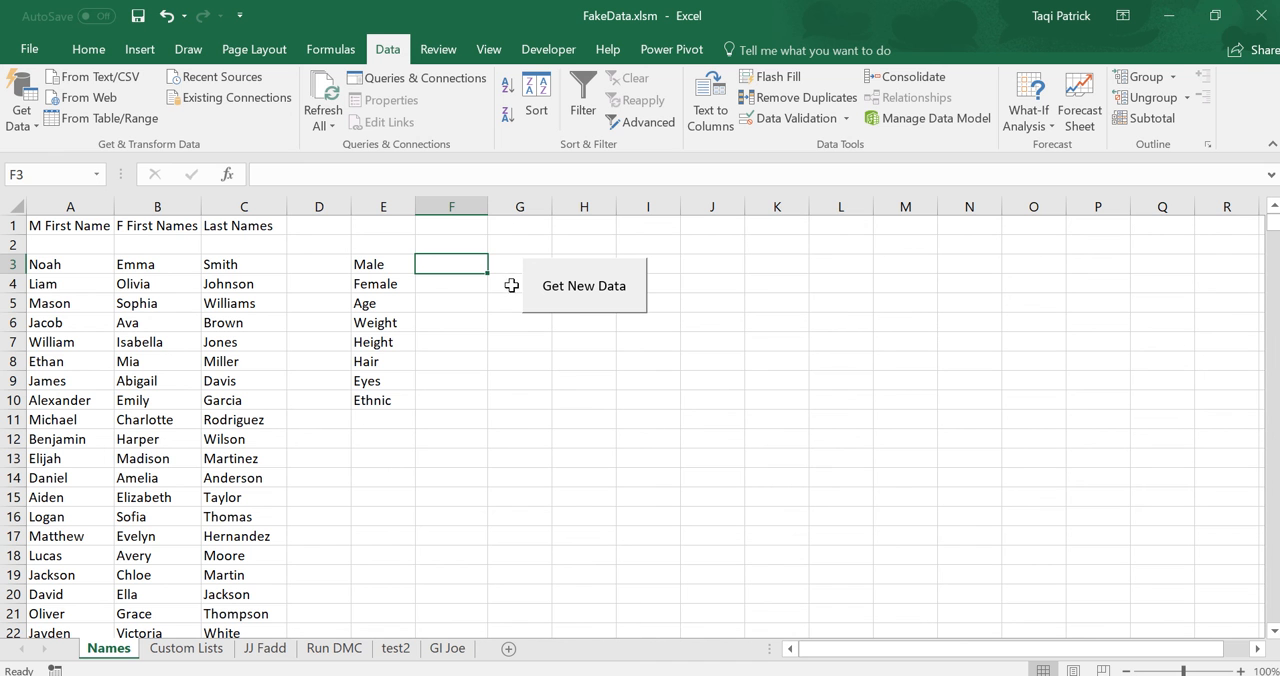
Move the Hair, Eyes and Ethnic labels above Age by inserting the cut cells at E5.
left_click(383, 362)
left_click_drag(383, 362, 385, 399)
left_click_drag(385, 399, 387, 399)
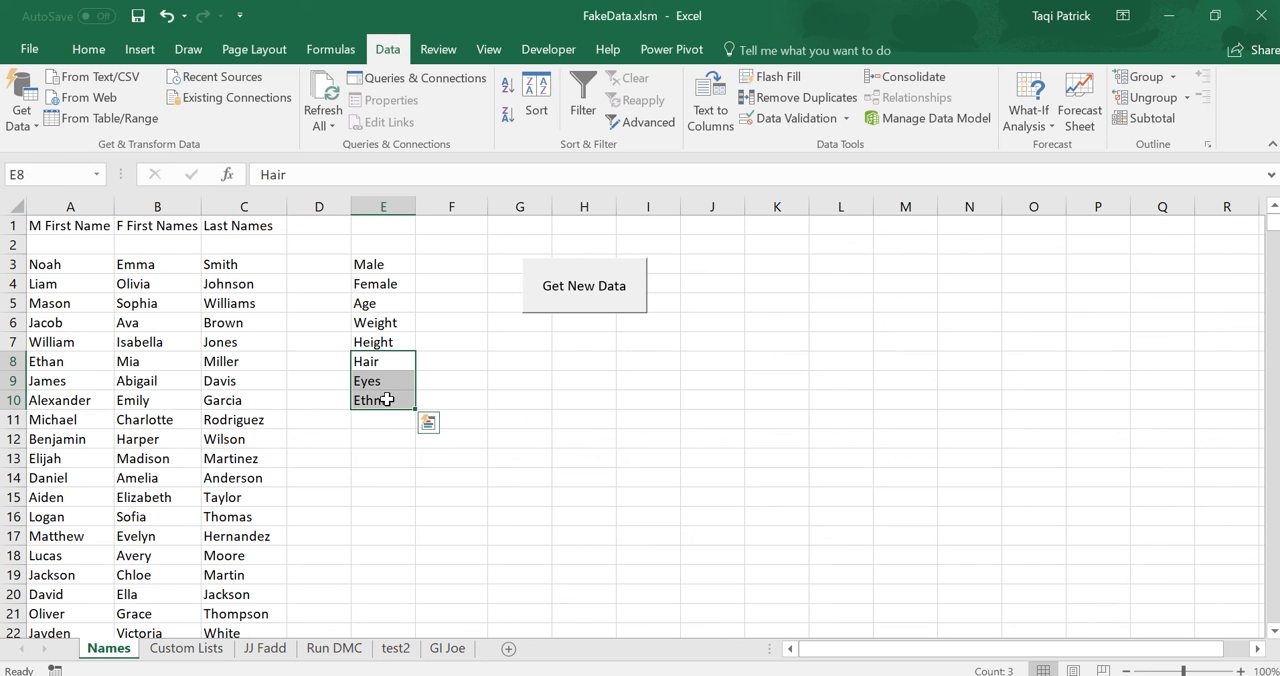
key("ctrl+c")
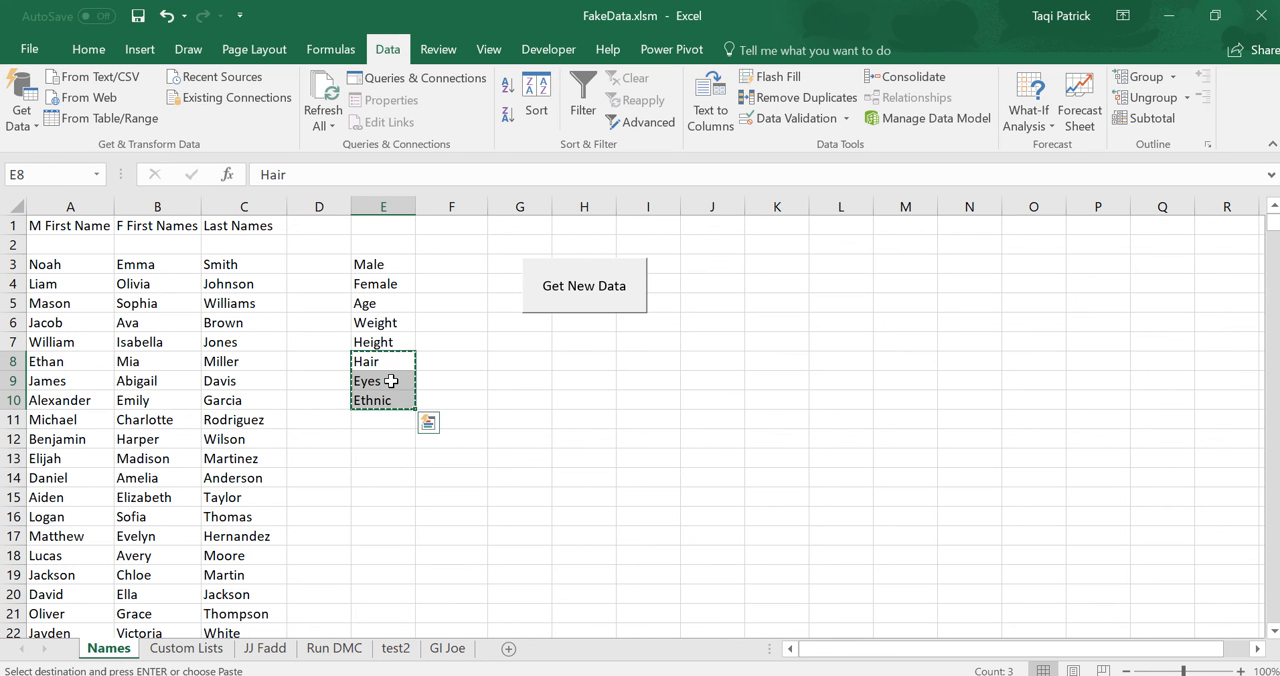
left_click(397, 303)
right_click(398, 302)
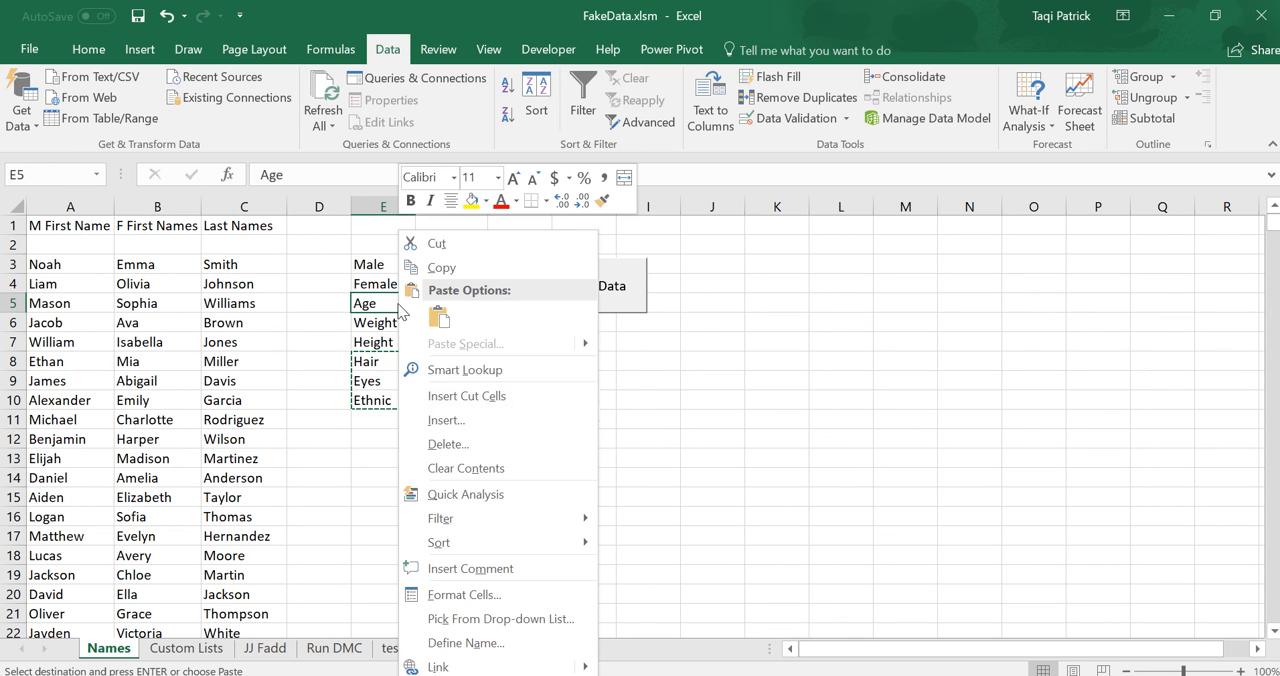
left_click(465, 396)
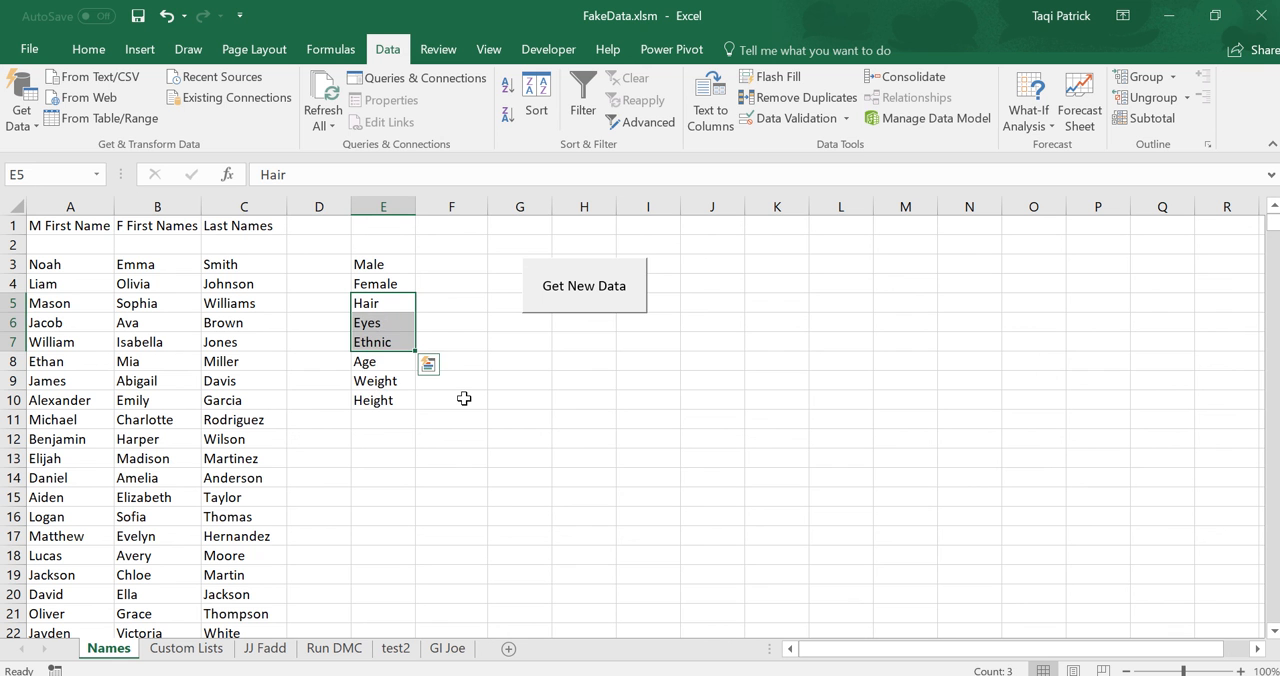
left_click(383, 448)
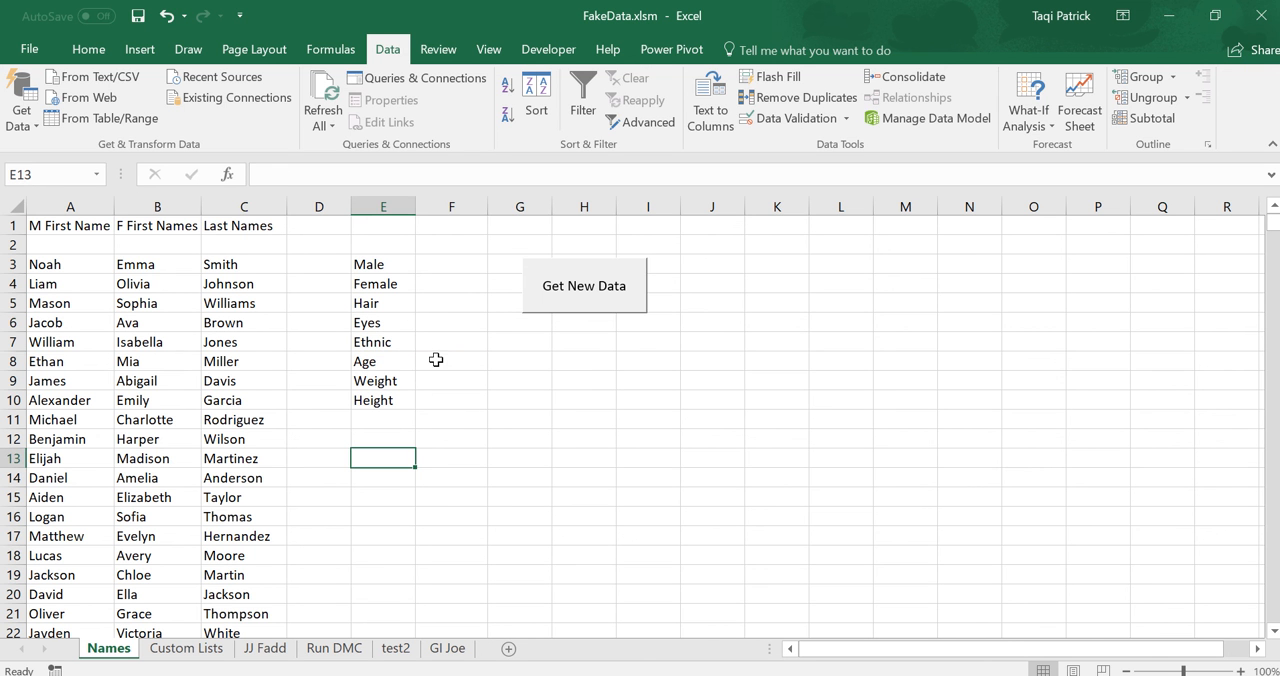
Apply all borders plus a thick outside border to the Age, Weight and Height input cells F8:G10.
left_click_drag(436, 359, 529, 399)
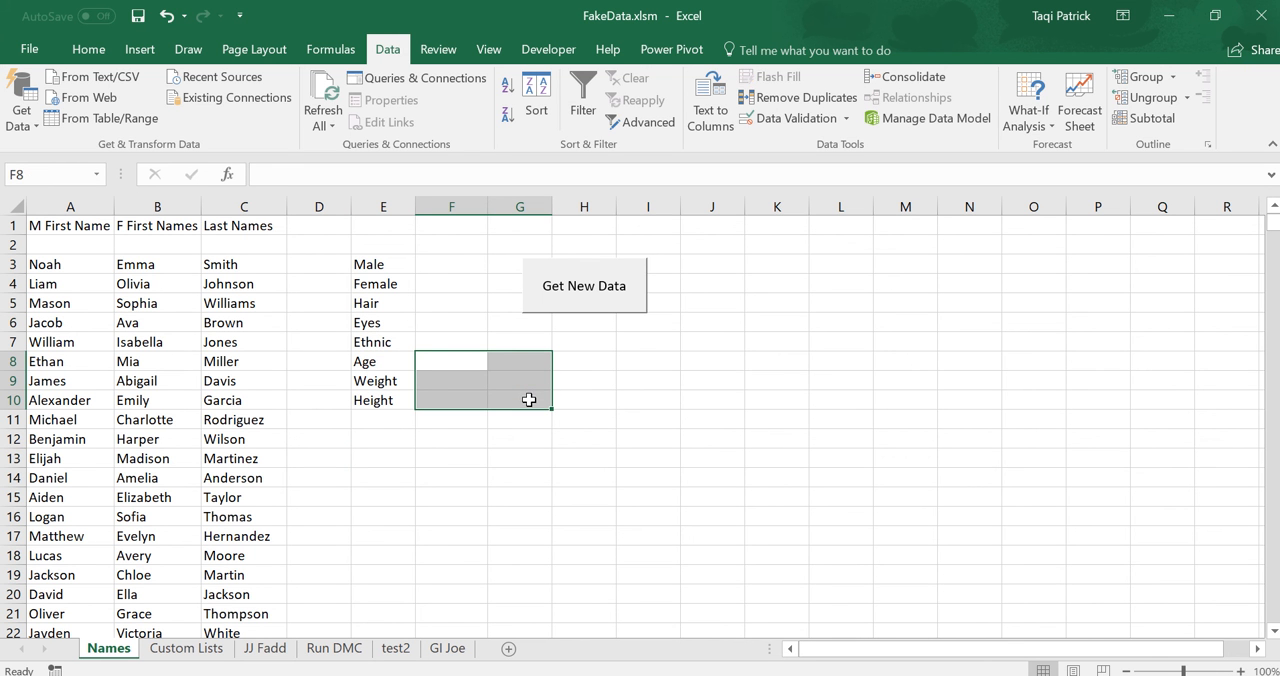
left_click(184, 52)
left_click(97, 52)
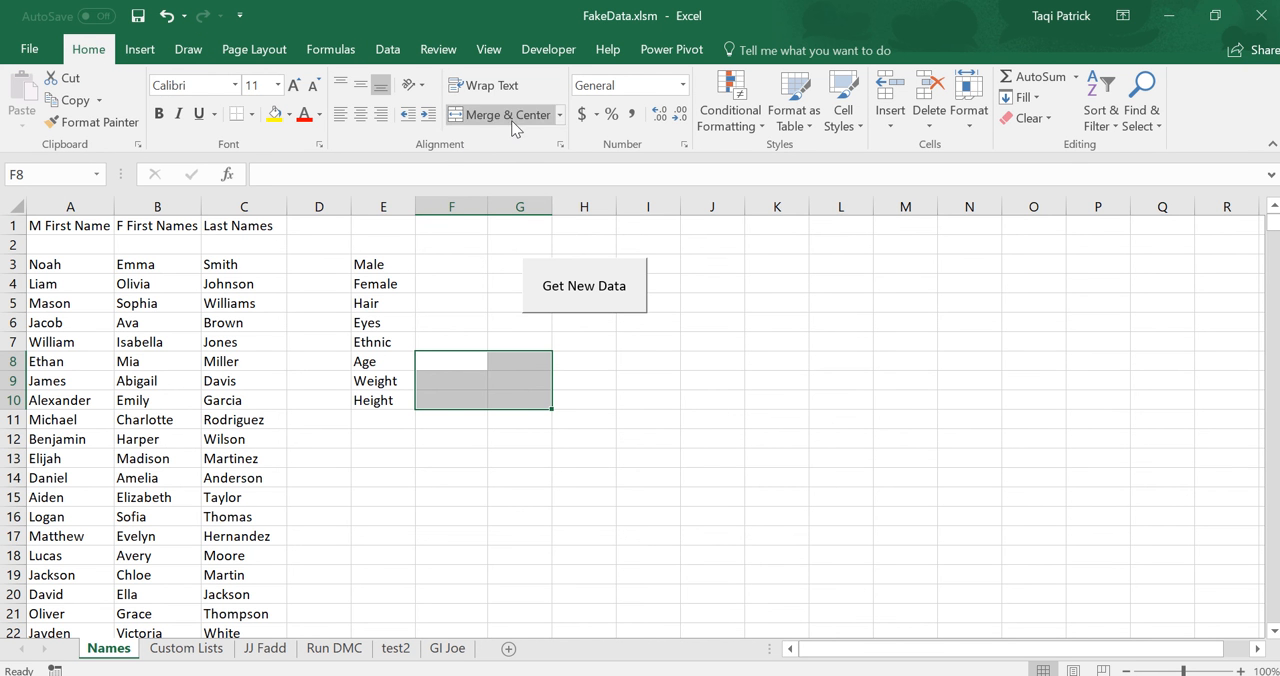
left_click(251, 115)
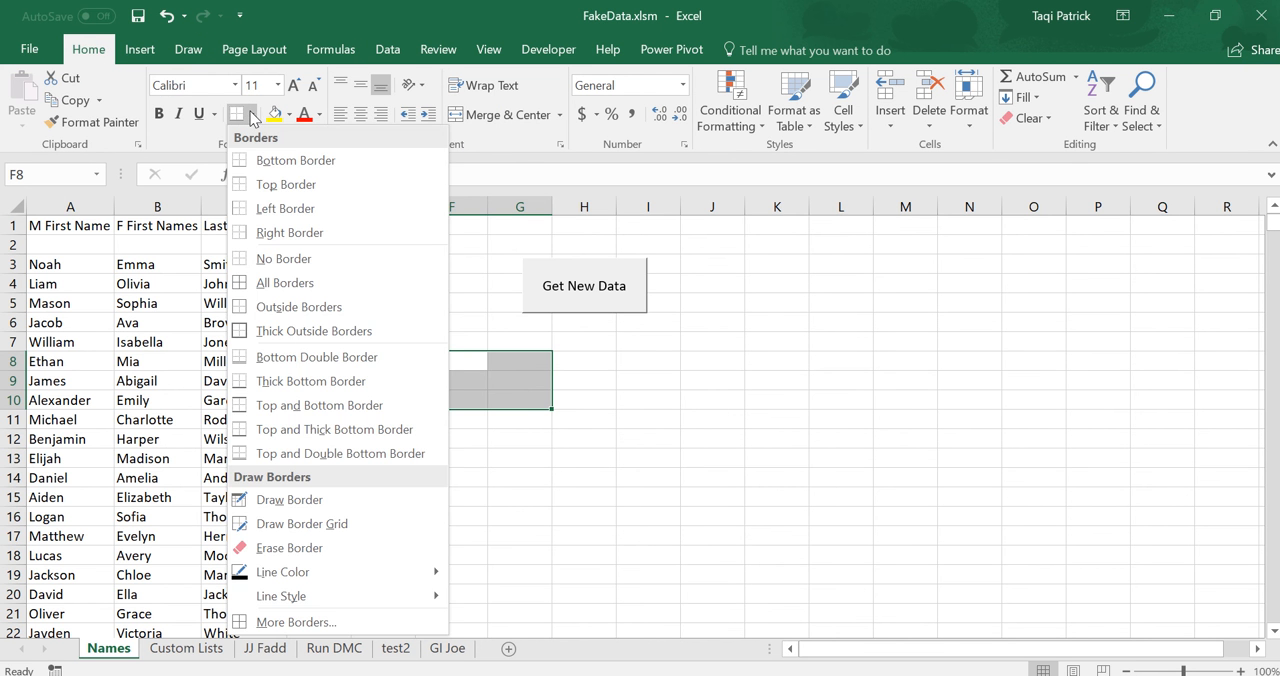
left_click(282, 285)
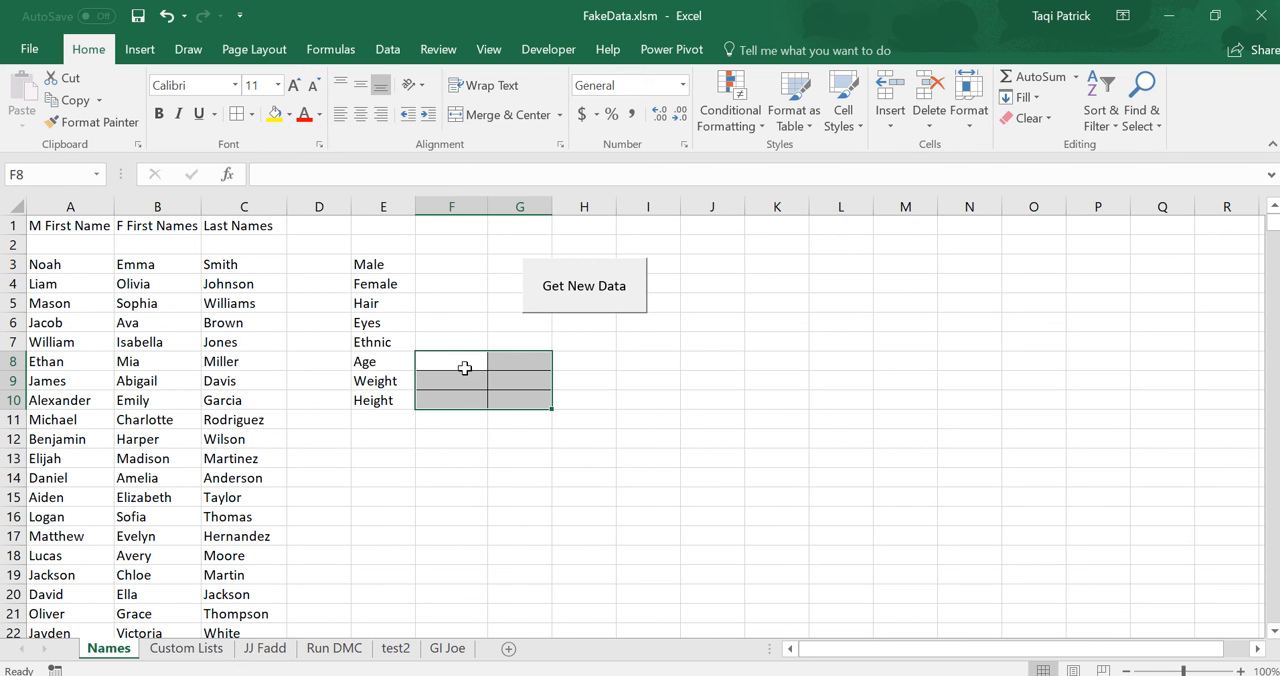
left_click(253, 114)
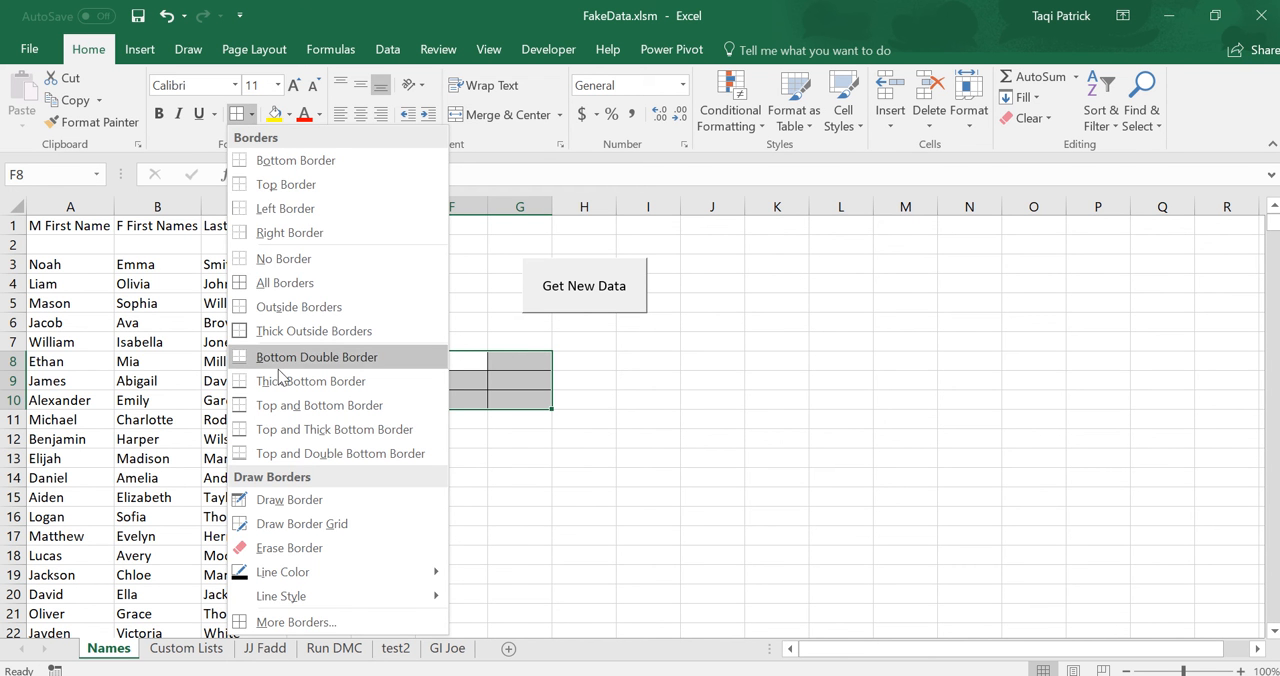
left_click(294, 341)
left_click(500, 478)
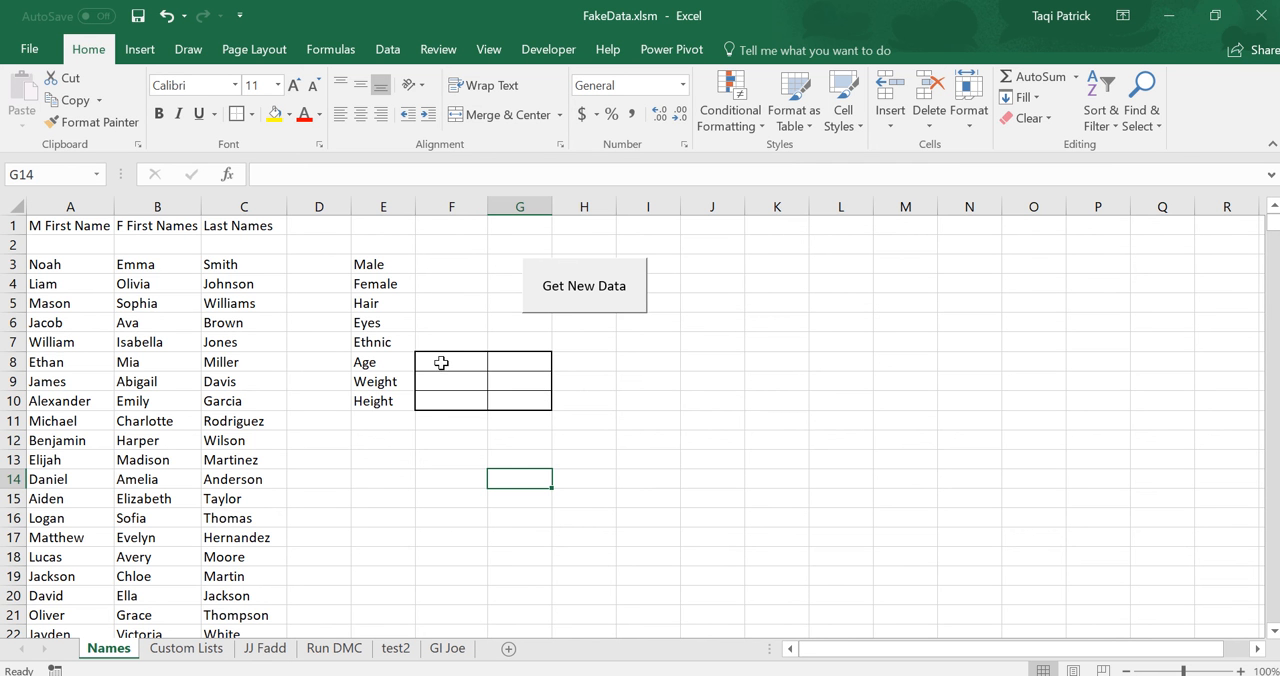
Restrict F8:G10 with data validation to whole numbers greater than or equal to a minimum.
left_click_drag(438, 363, 500, 391)
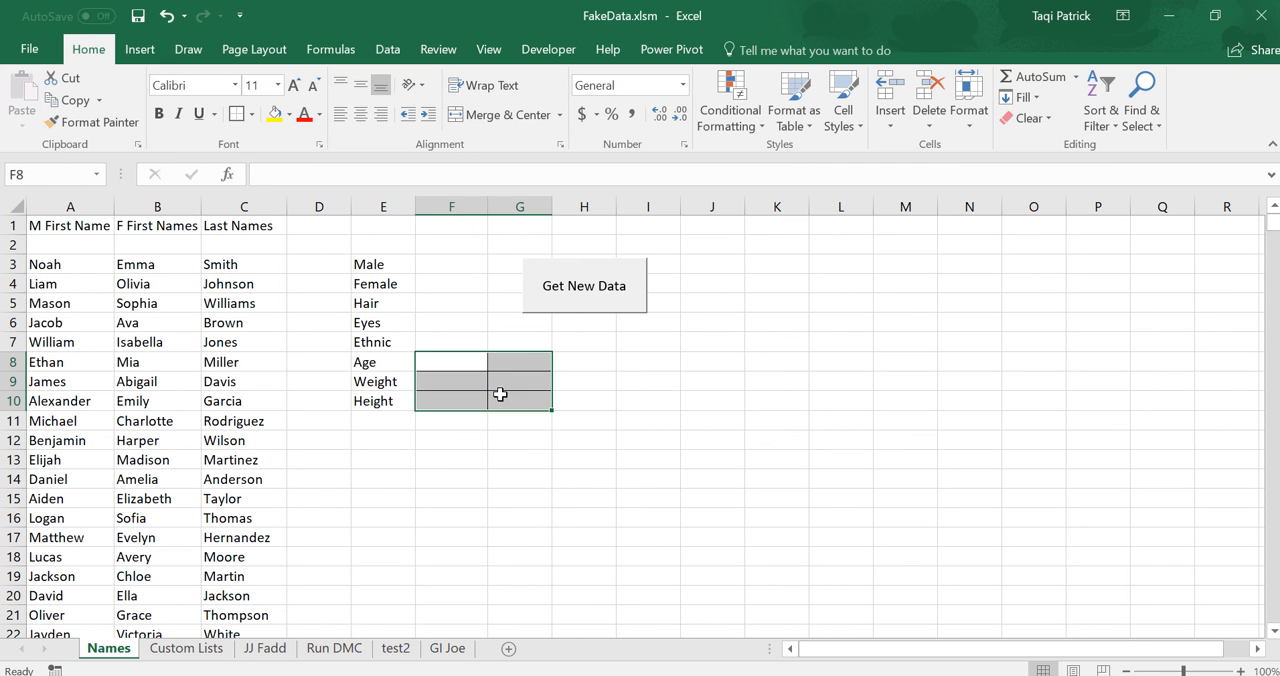
left_click(374, 54)
left_click(816, 117)
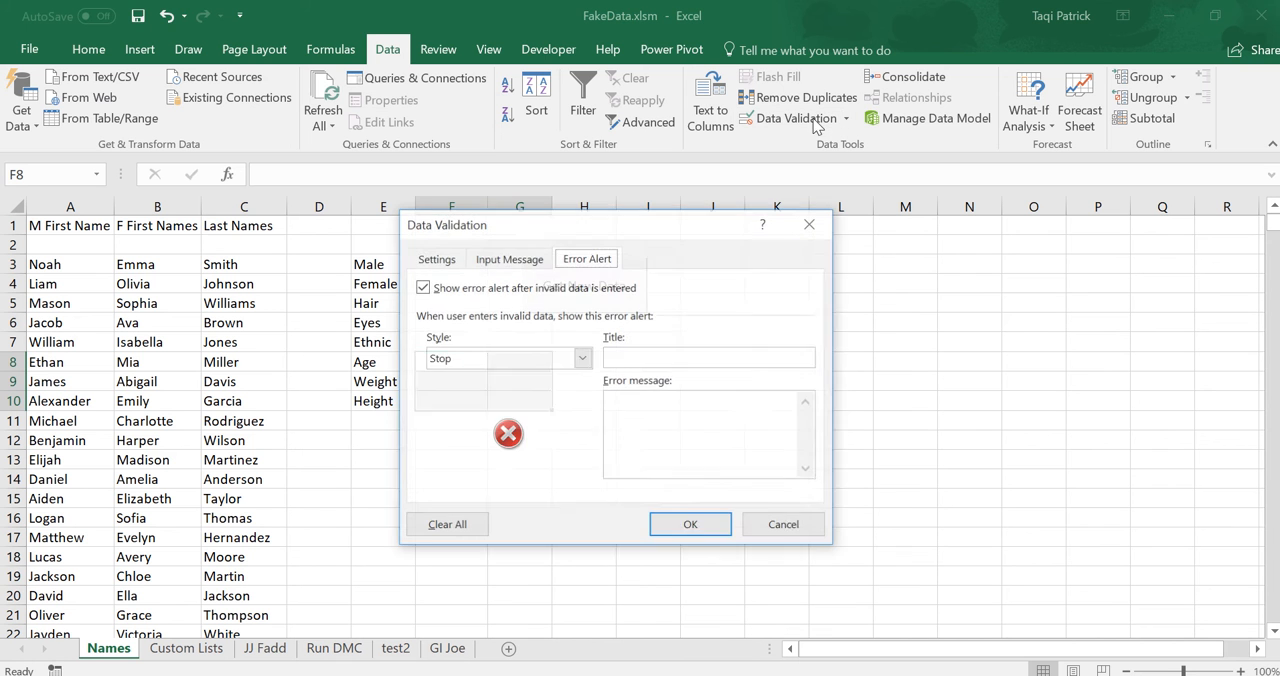
left_click(430, 259)
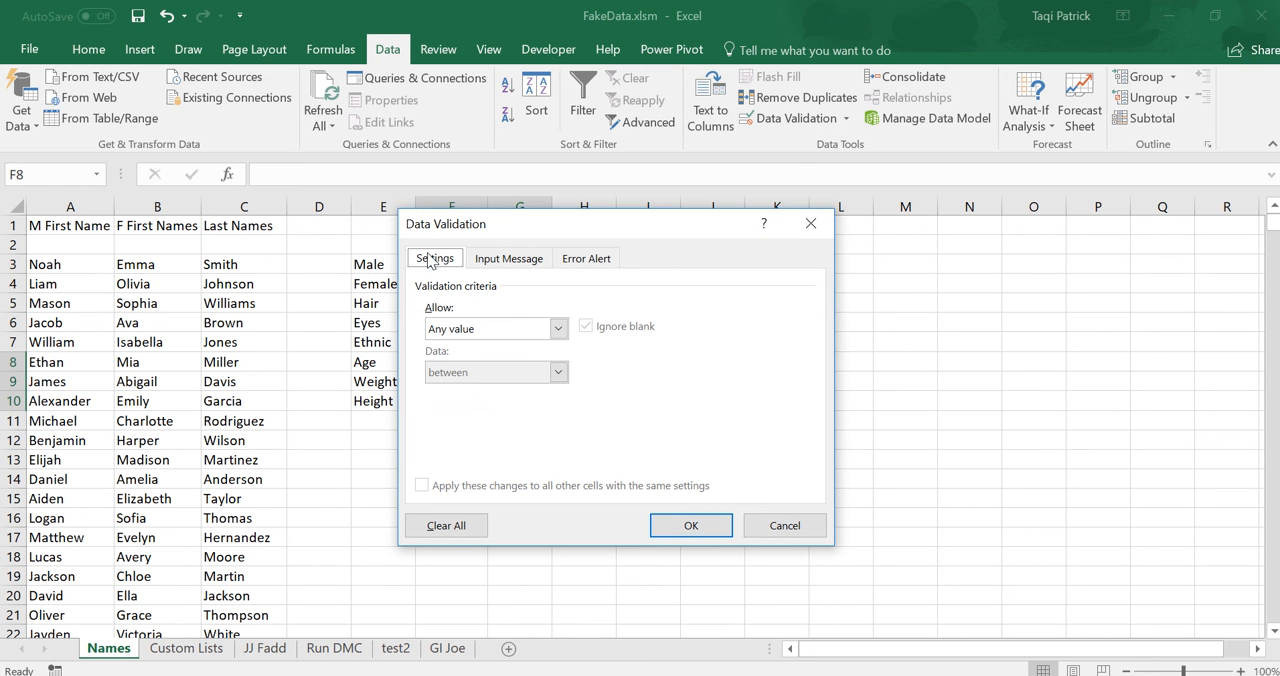
left_click(558, 330)
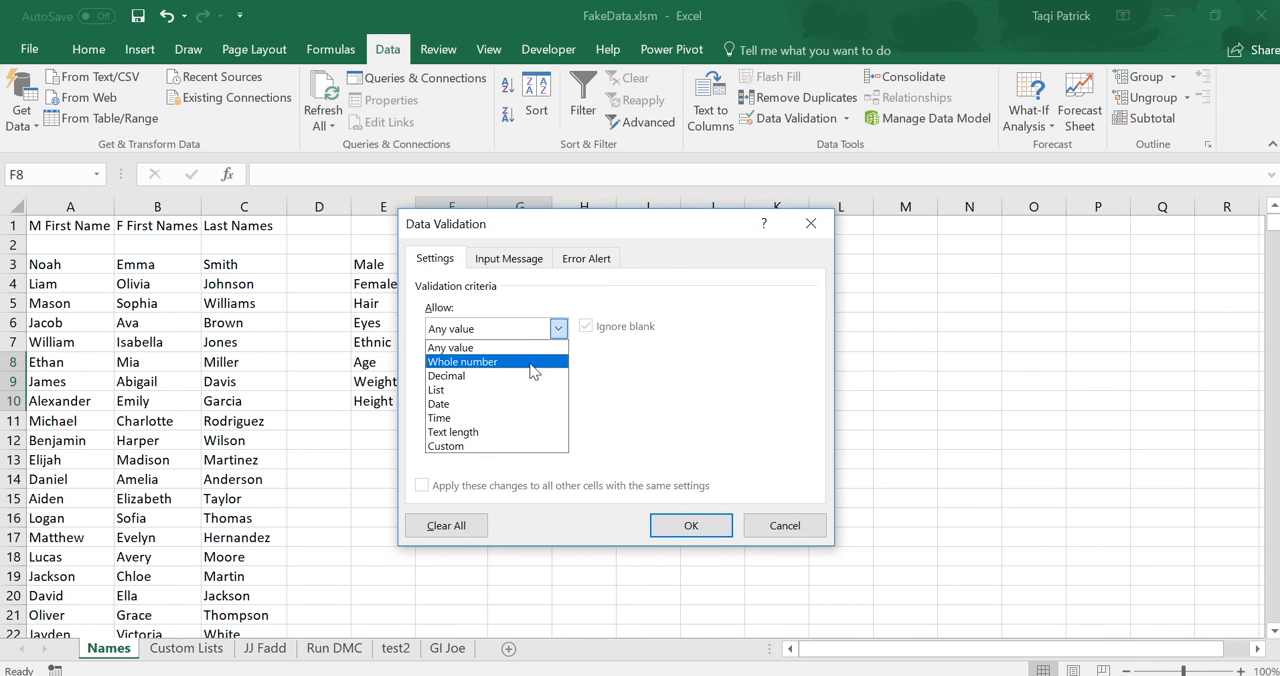
left_click(533, 362)
left_click(556, 372)
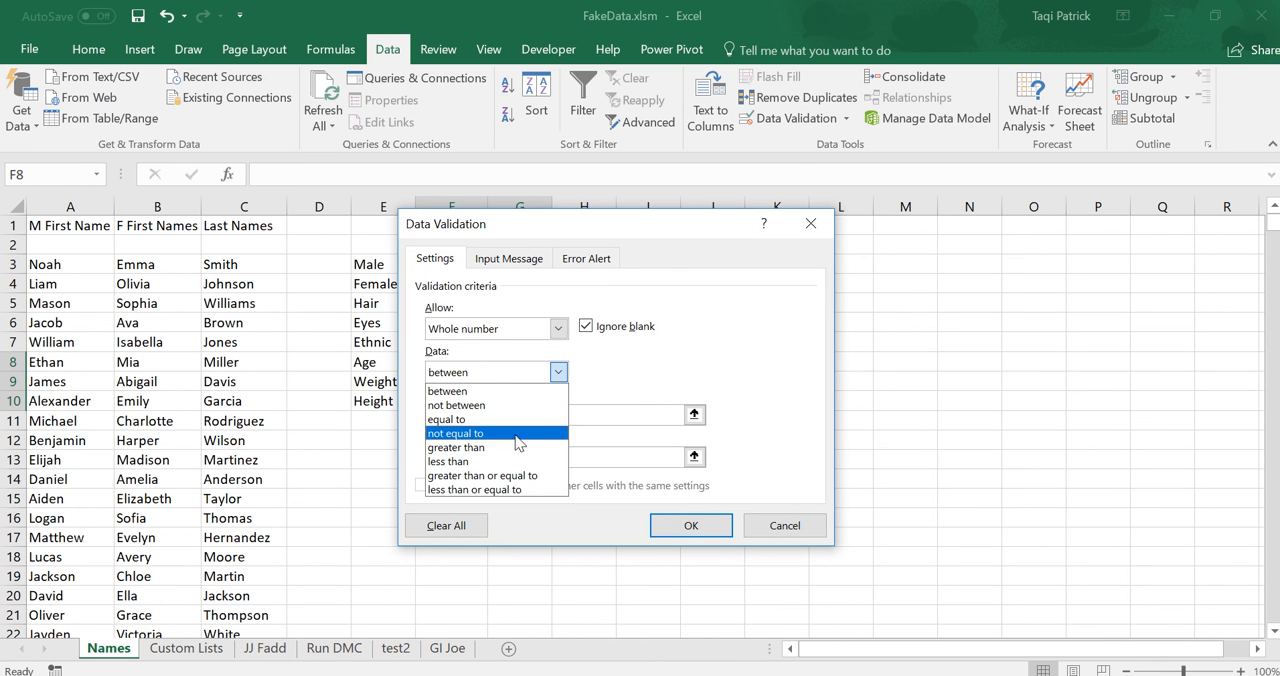
left_click(511, 477)
left_click(466, 414)
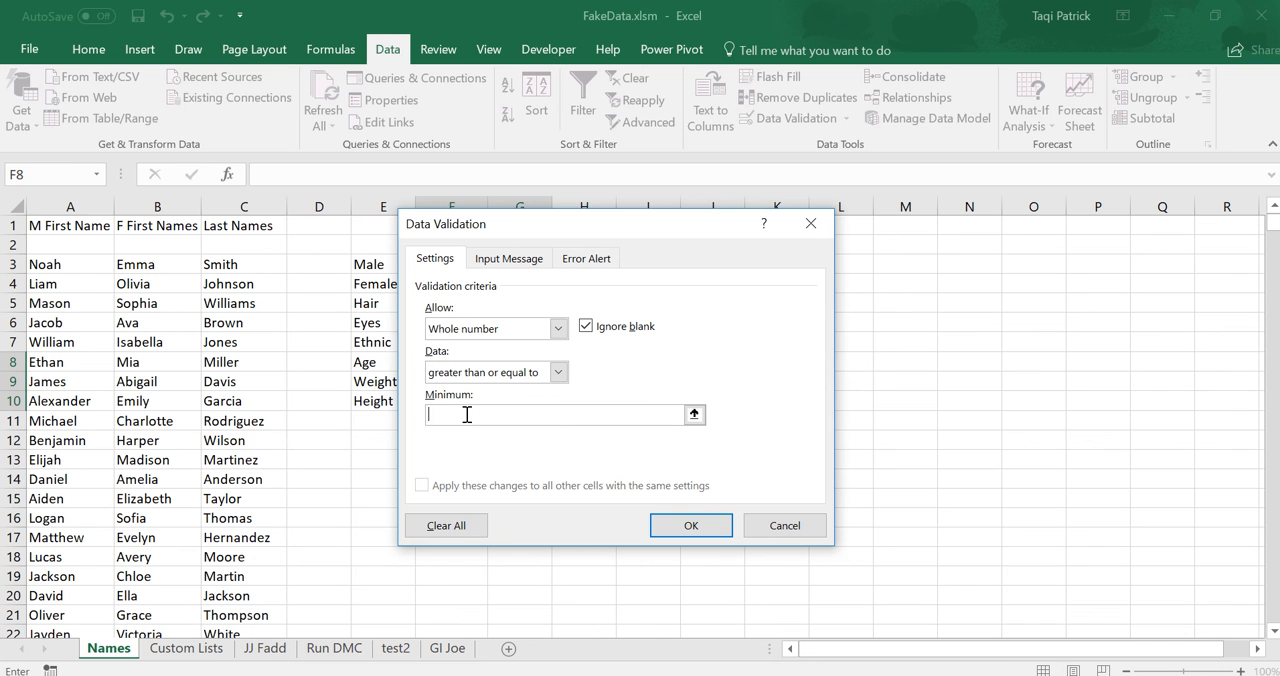
left_click(672, 531)
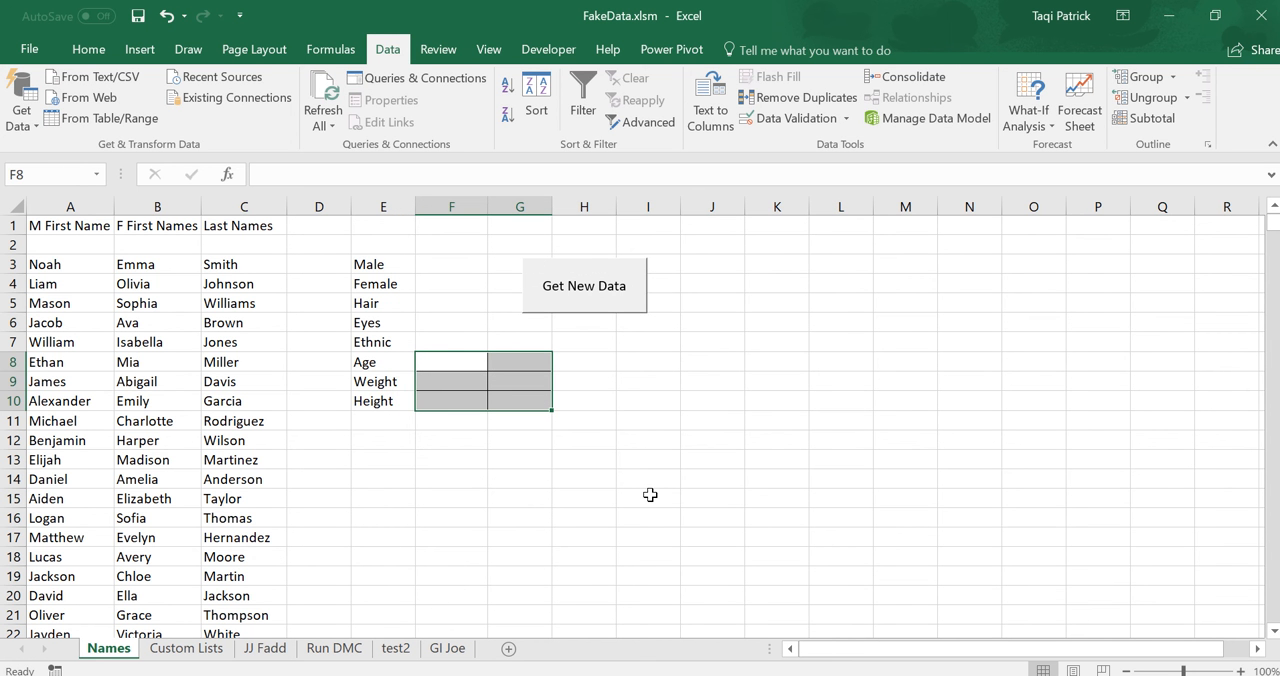
left_click(645, 492)
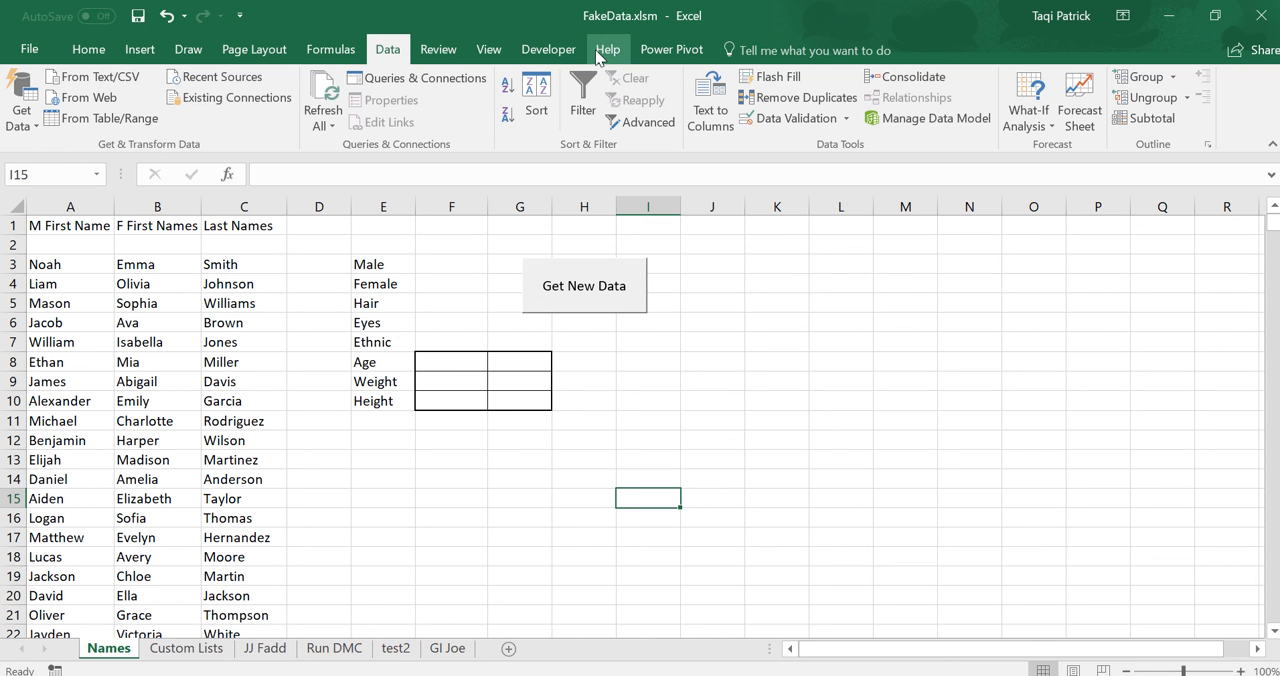
Turn on Design Mode and try to select the Get New Data button.
left_click(548, 49)
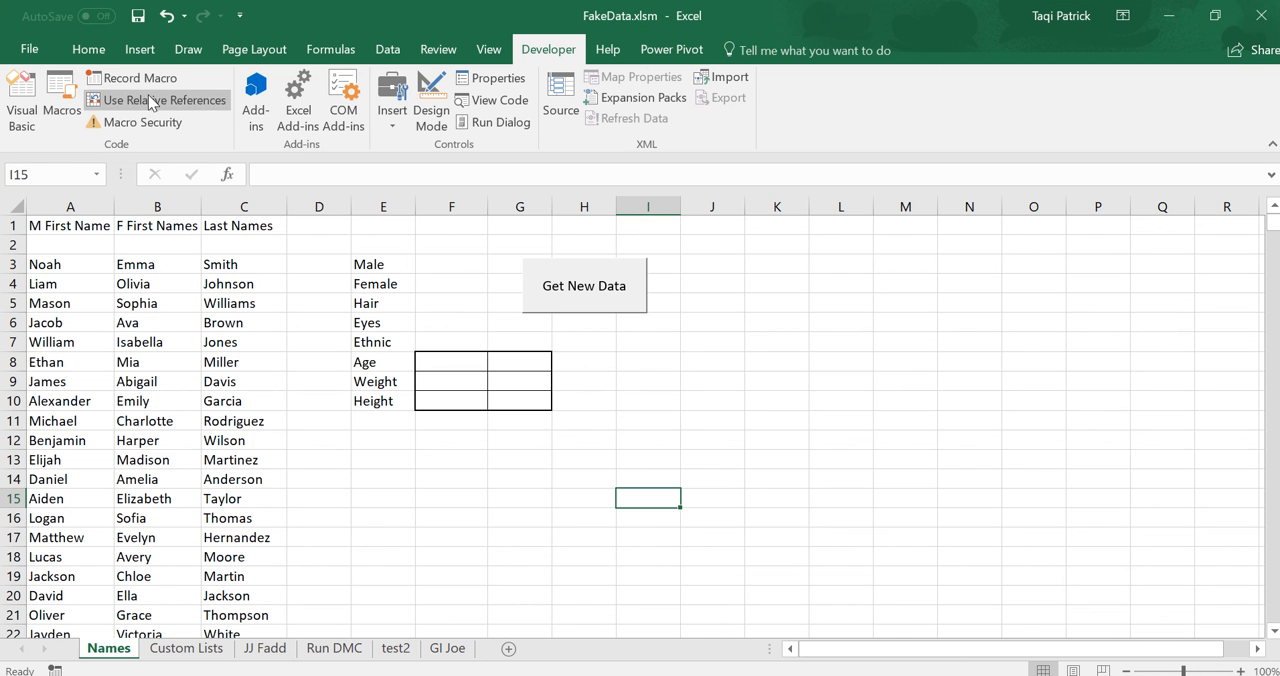
left_click(432, 100)
left_click(586, 290)
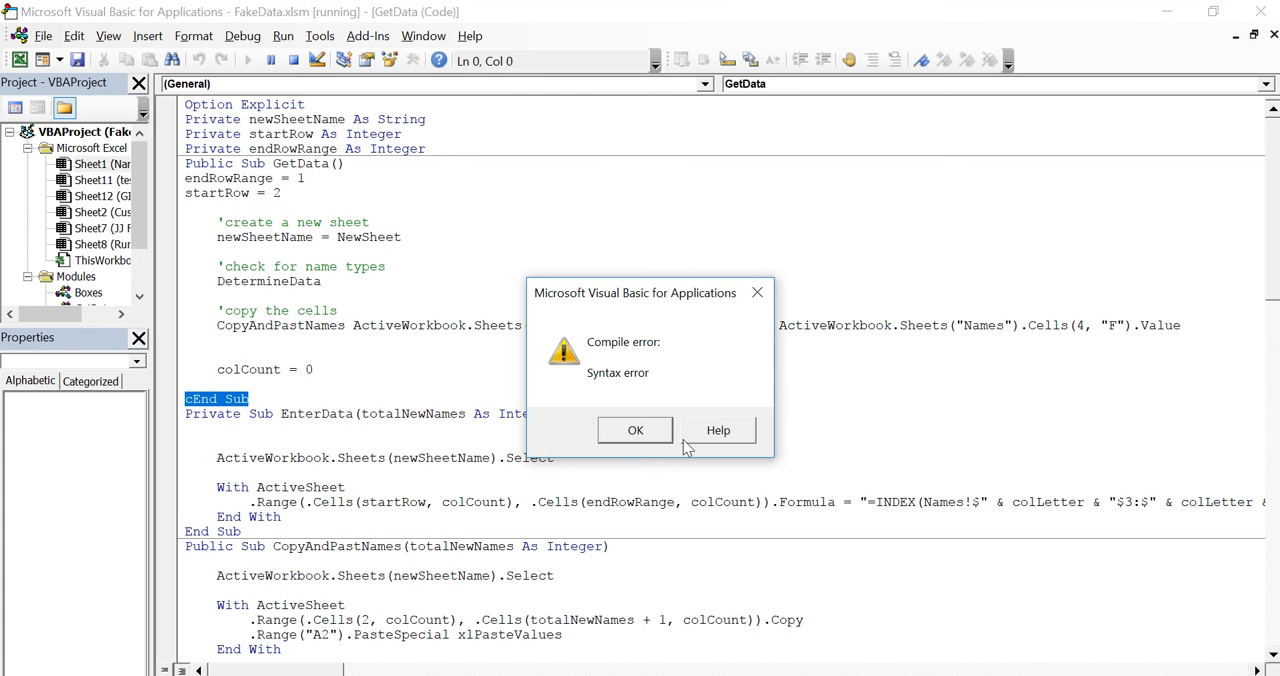
Remove the stray c before End Sub in the GetData procedure, reset the halted code and close the code editor.
left_click(636, 430)
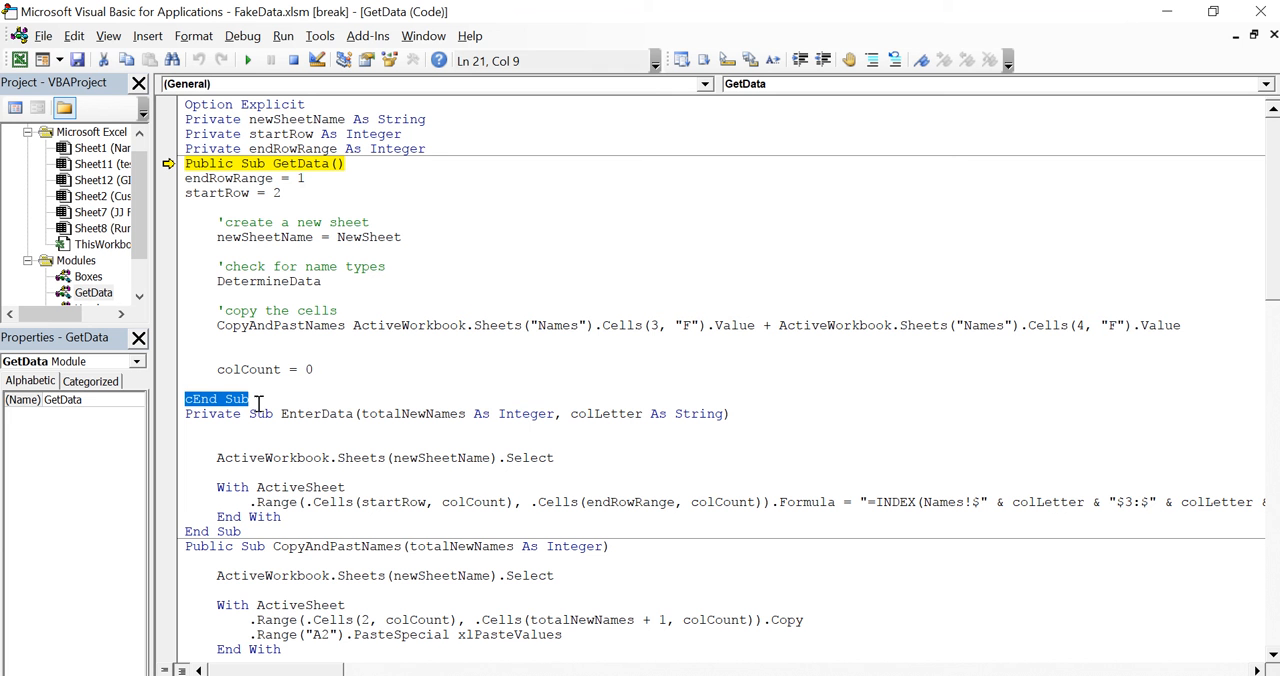
left_click(194, 399)
key("BackSpace")
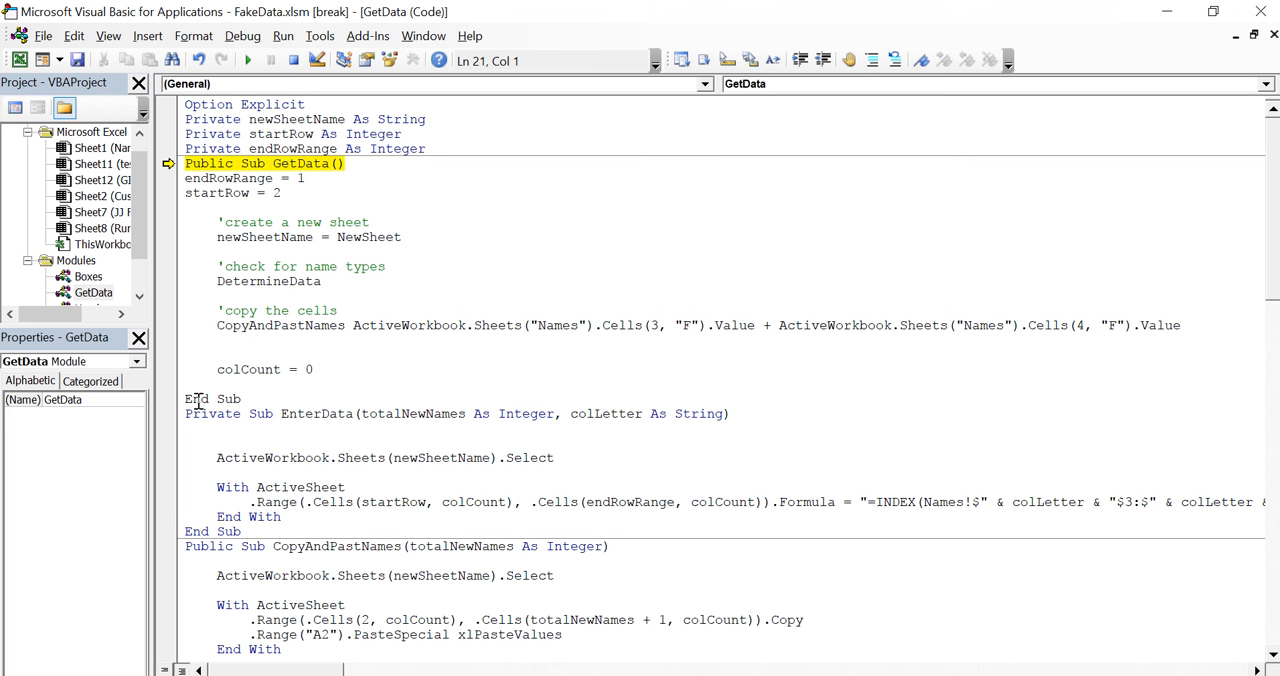
left_click(293, 60)
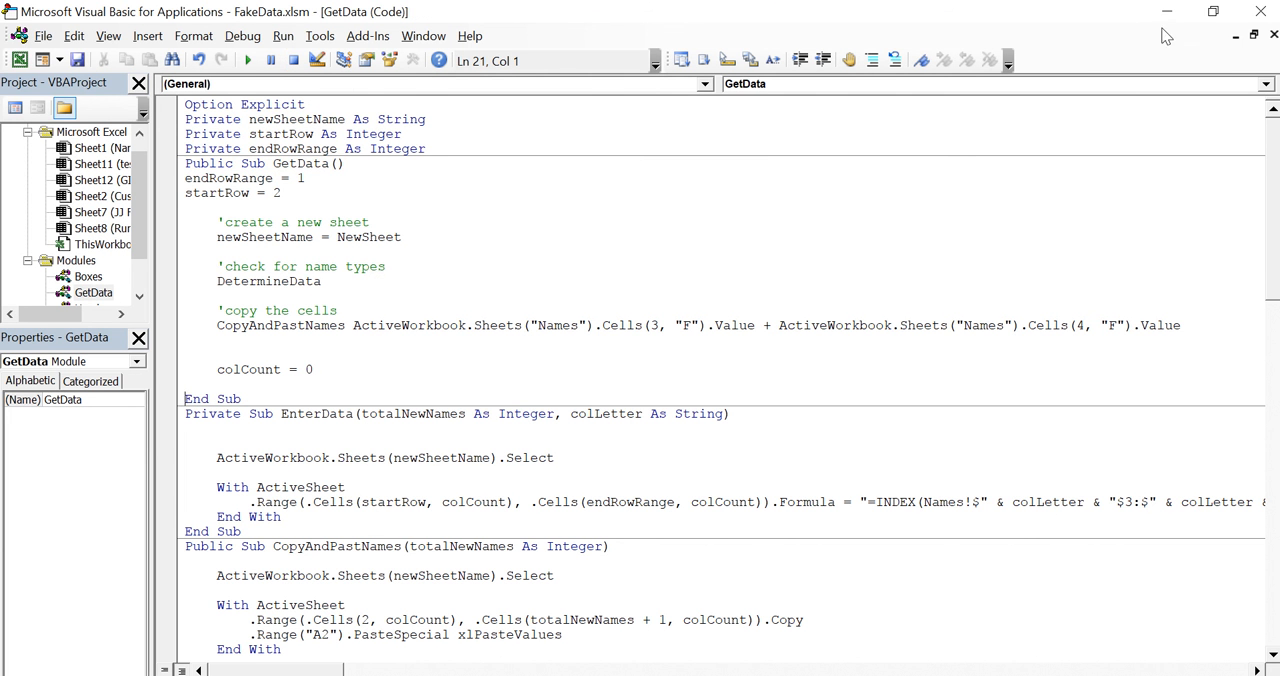
left_click(1260, 11)
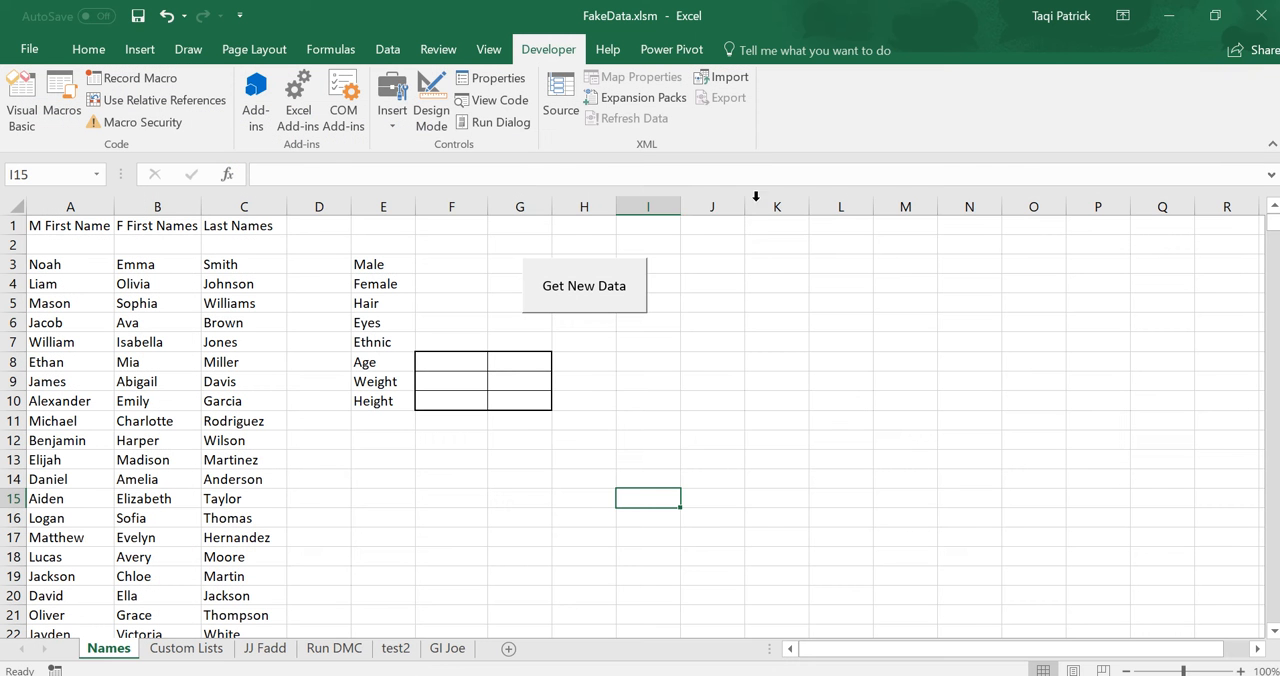
Try again to select the Get New Data button in Design Mode, cancel the project name prompt and return to the Names sheet.
left_click(431, 110)
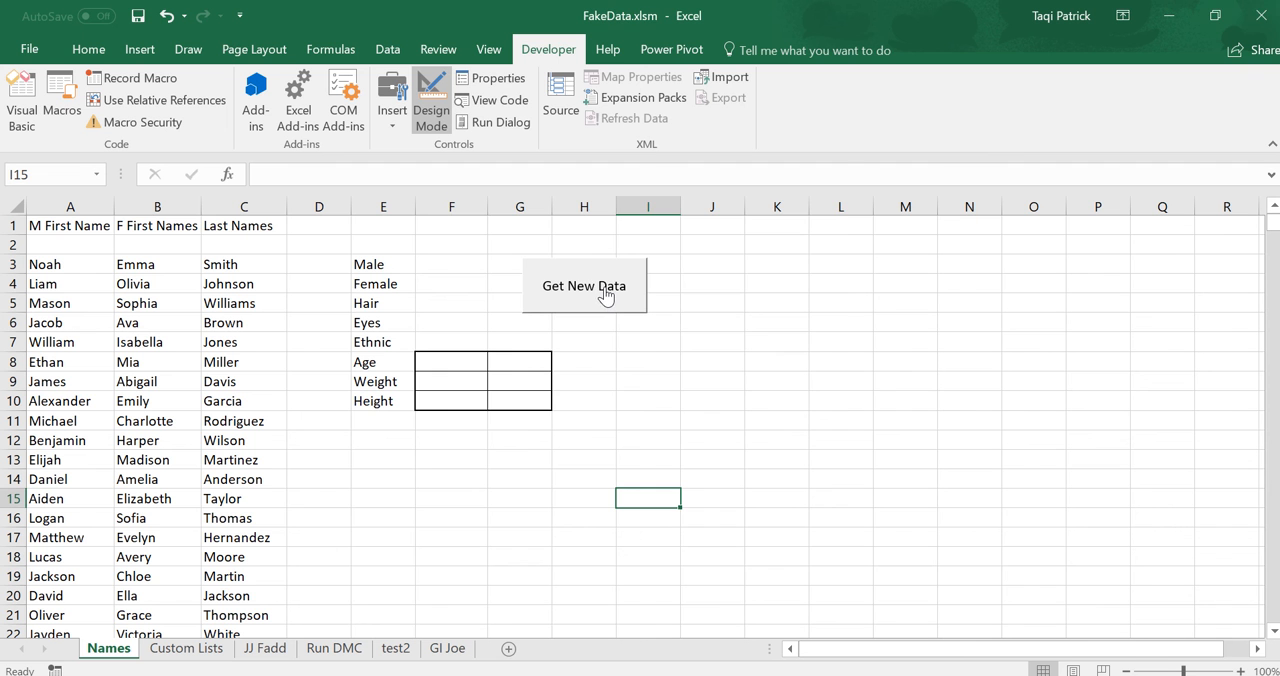
left_click(605, 296)
left_click(808, 254)
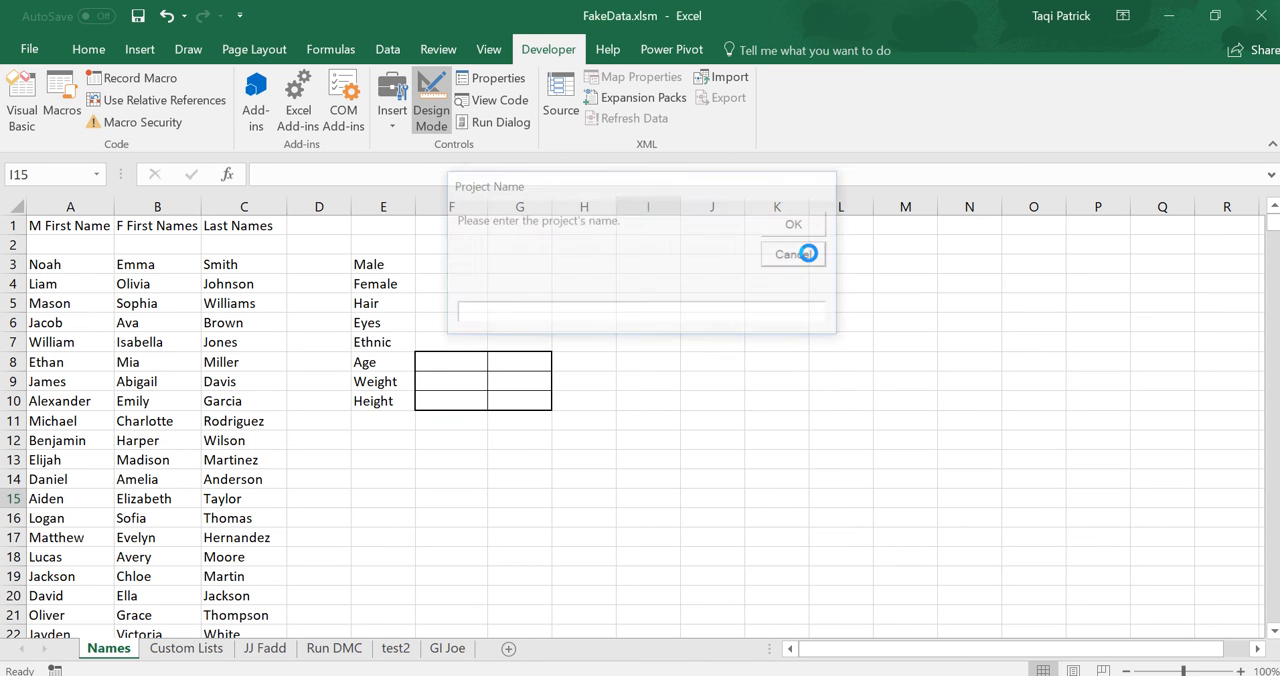
left_click(612, 344)
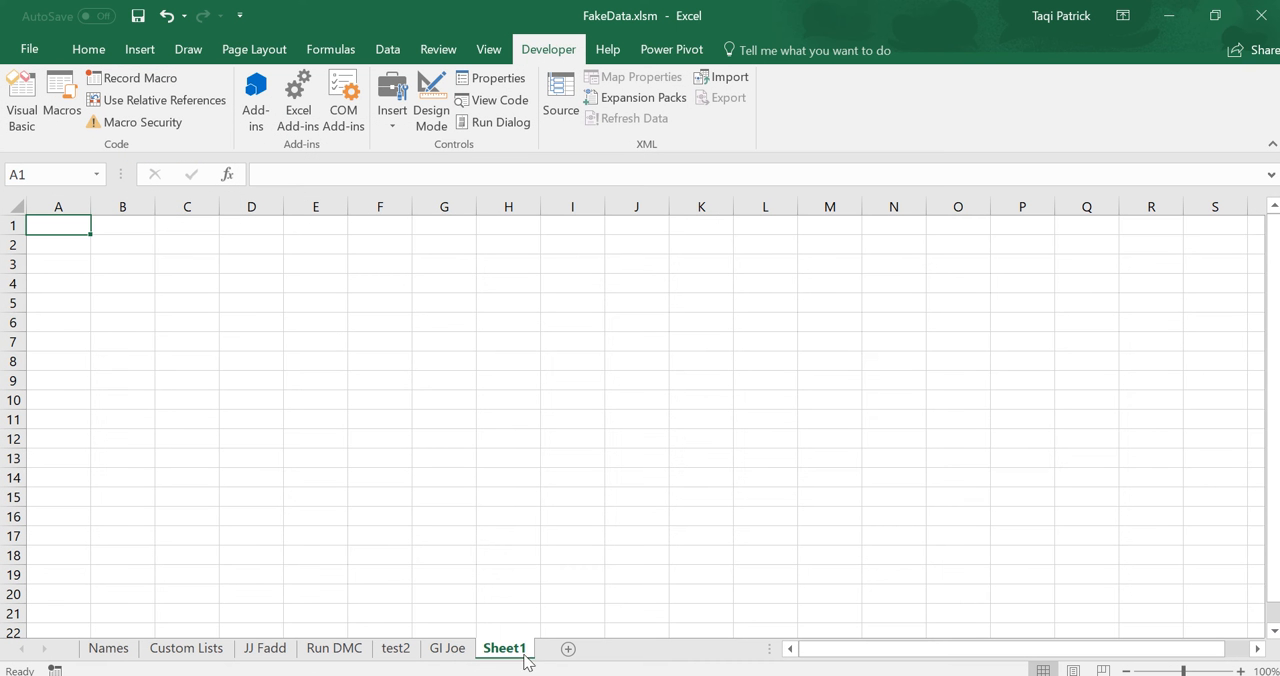
left_click(120, 652)
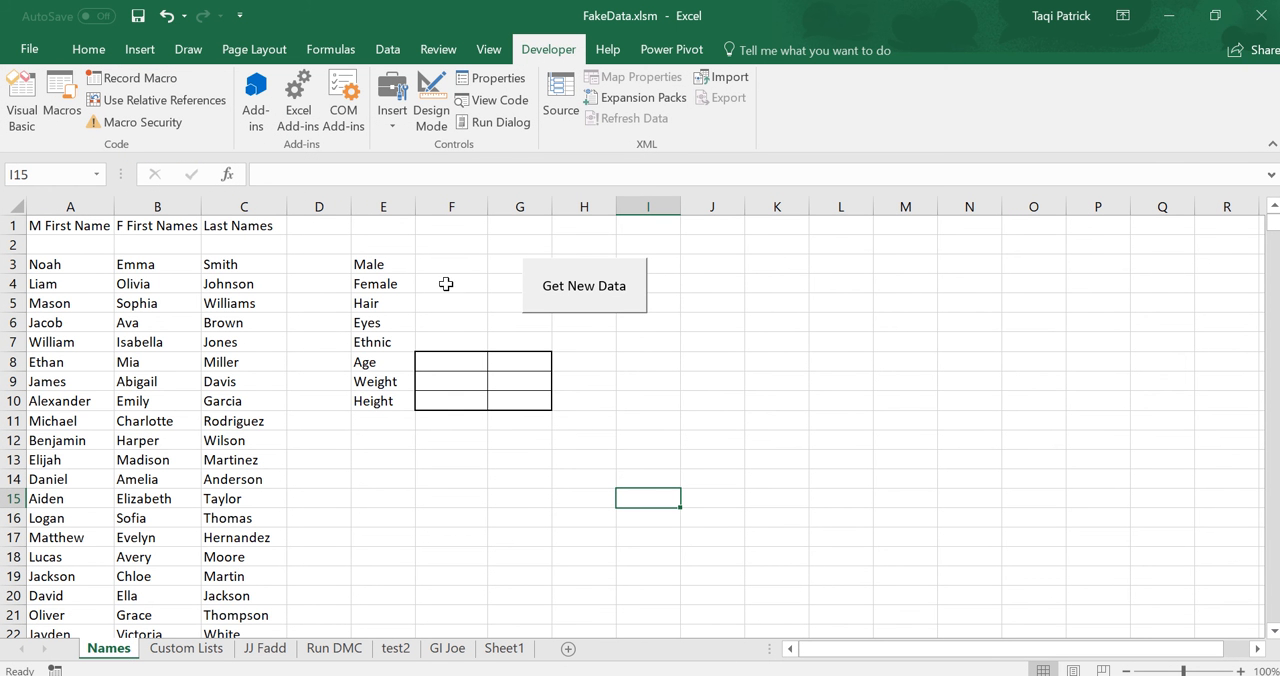
Turn on Design Mode and nudge the Get New Data button into place over columns G and H, between rows 3 and 6.
left_click(433, 113)
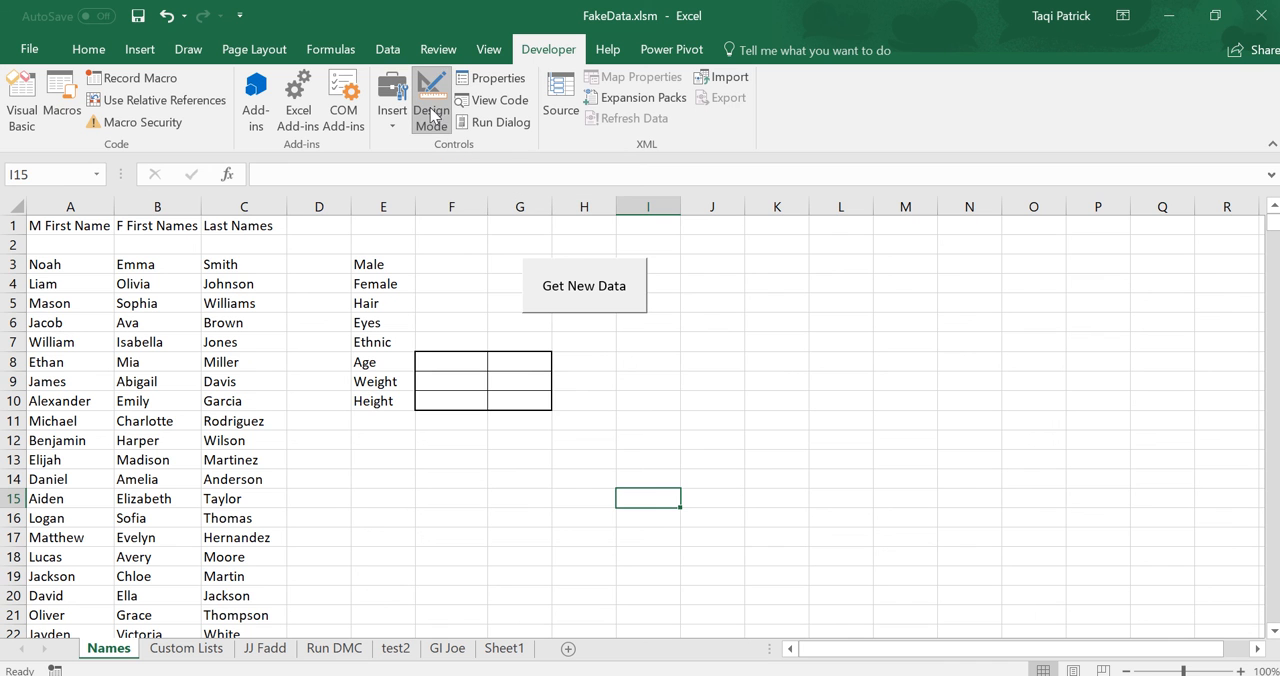
left_click(562, 300)
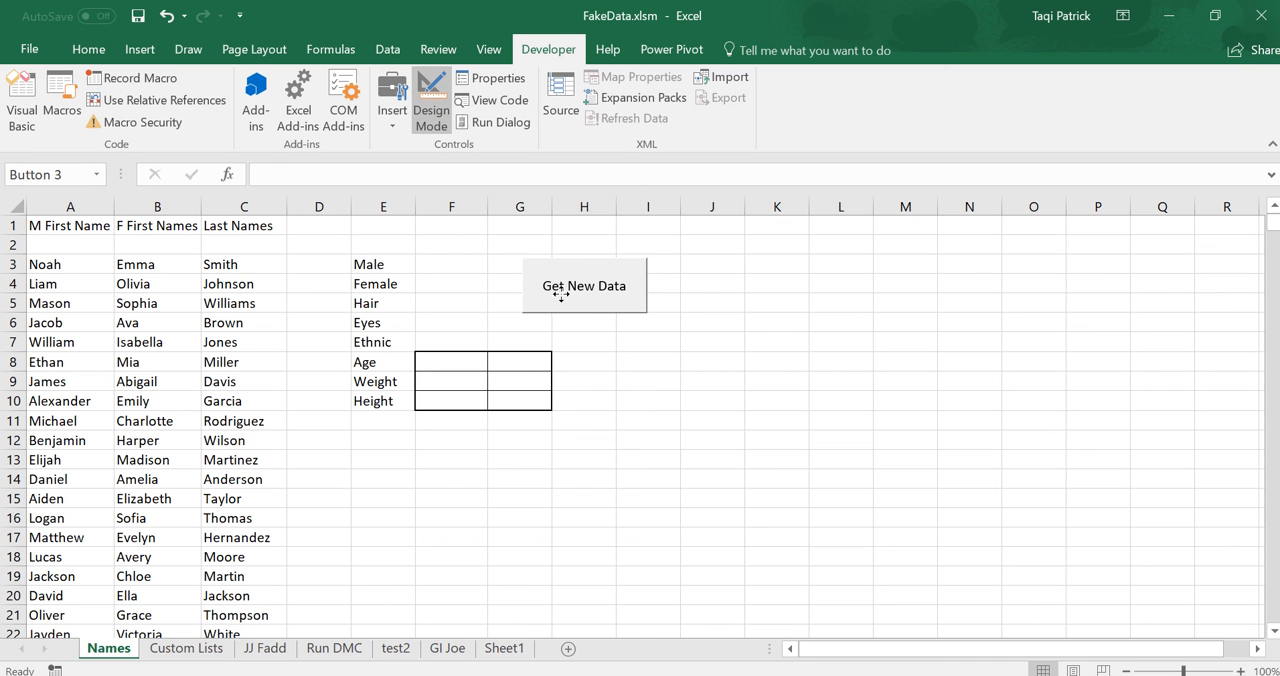
right_click(562, 297)
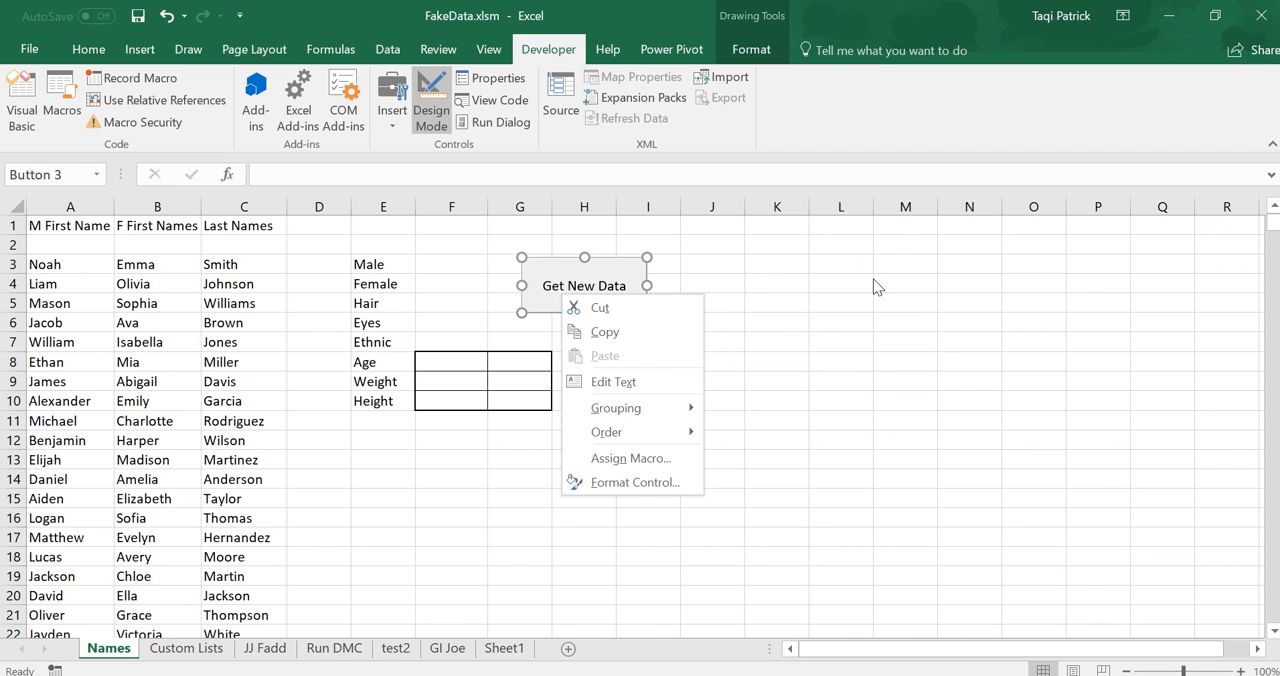
key("Escape")
key("Left")
key("Left")
key("Left")
key("Left")
key("Left")
key("Left")
key("Left")
key("Left")
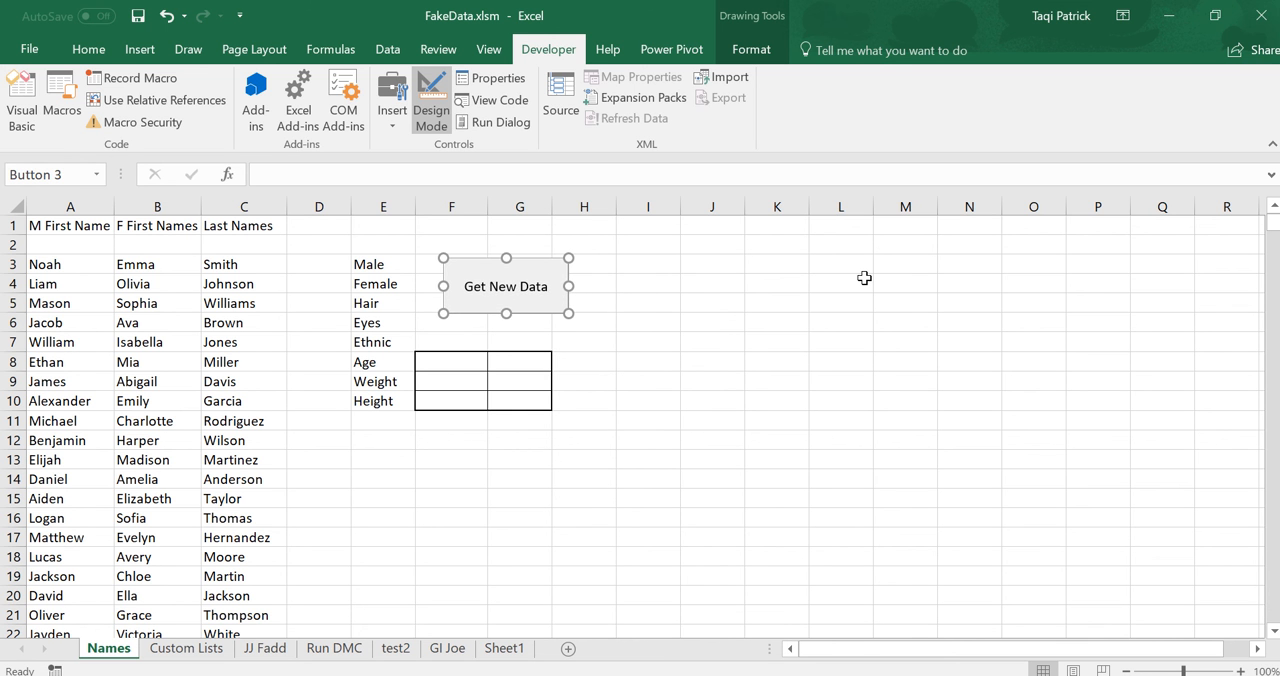
key("Right")
key("Right")
key("Right")
key("Right")
key("Right")
key("Down")
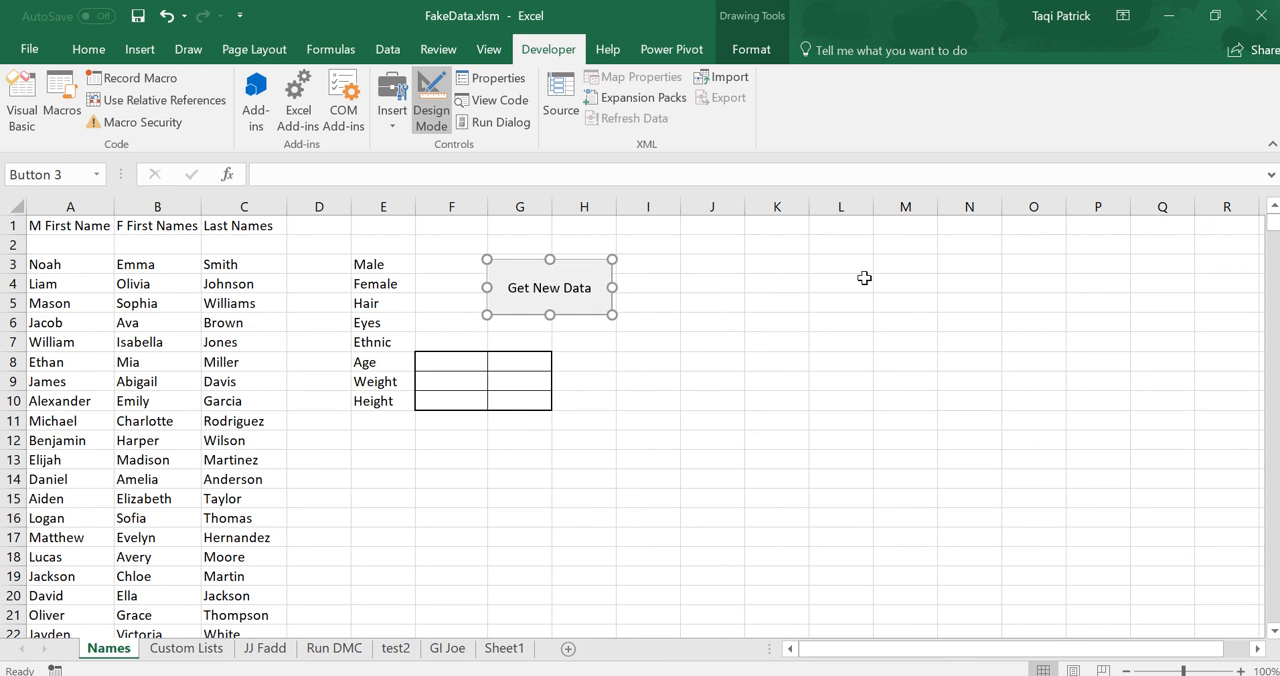
key("Down")
key("Right")
key("Right")
key("Right")
key("Right")
key("Right")
key("Right")
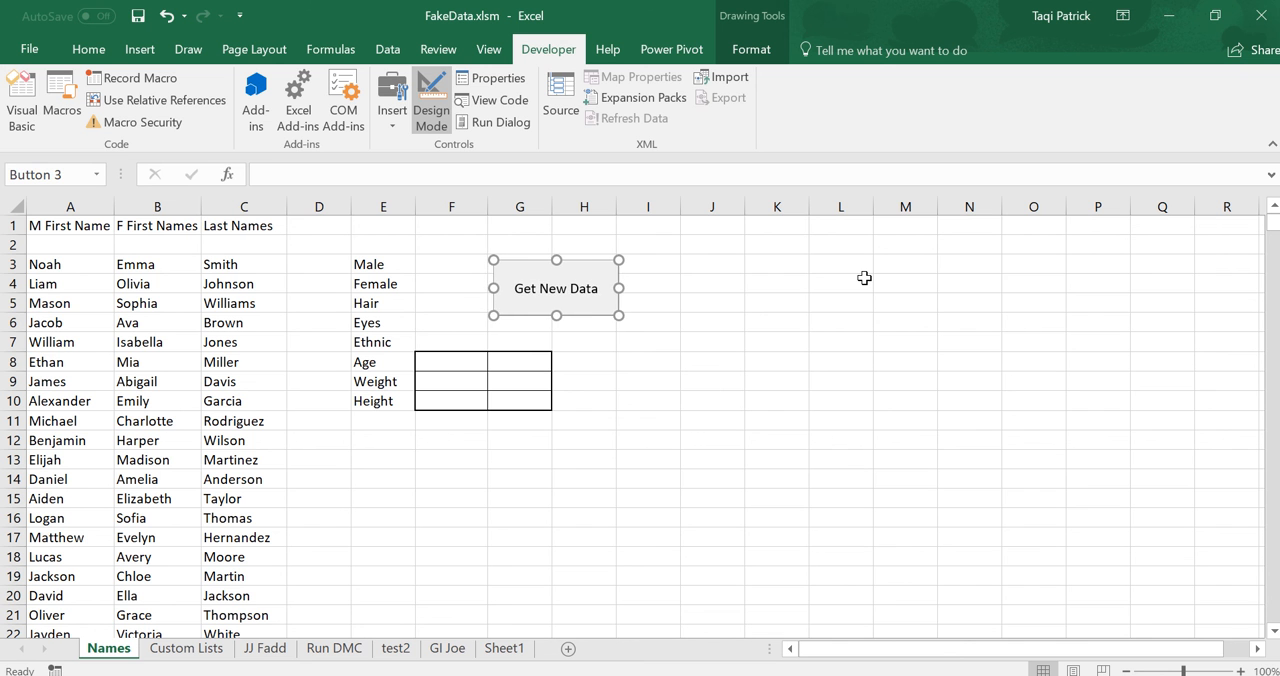
key("Right")
key("Down")
key("Down")
key("Down")
key("Down")
key("Down")
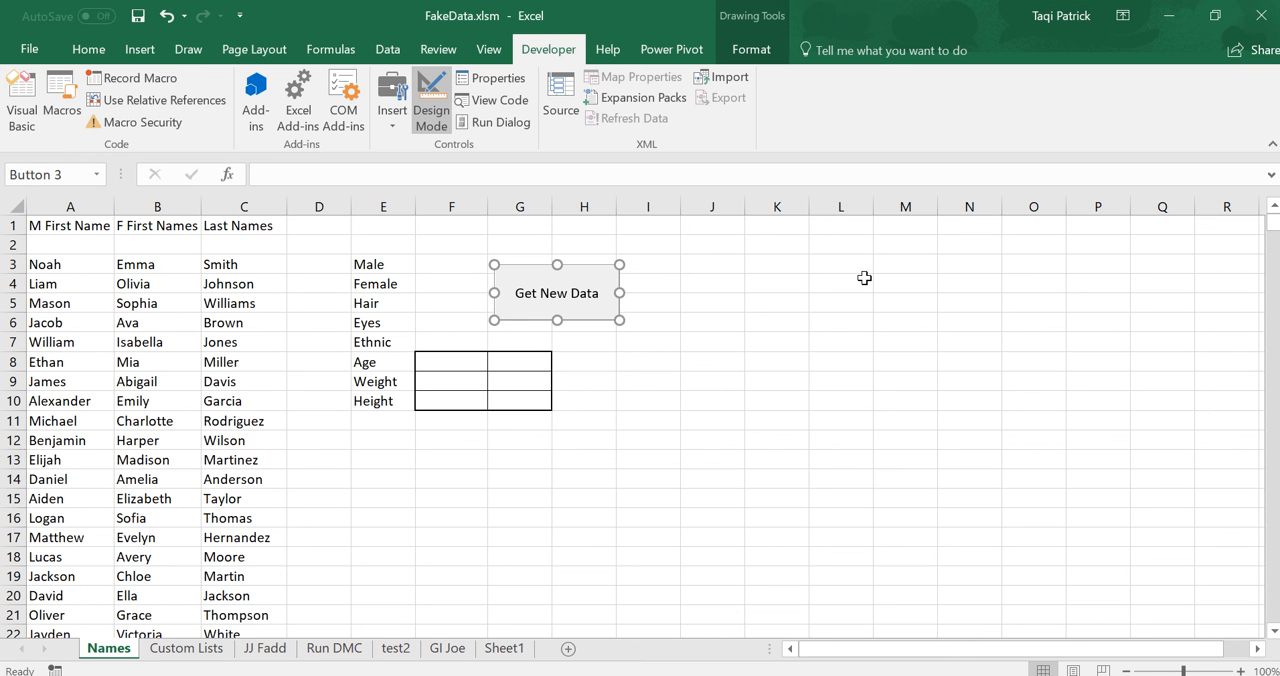
key("Down")
key("Down")
key("Down")
key("Down")
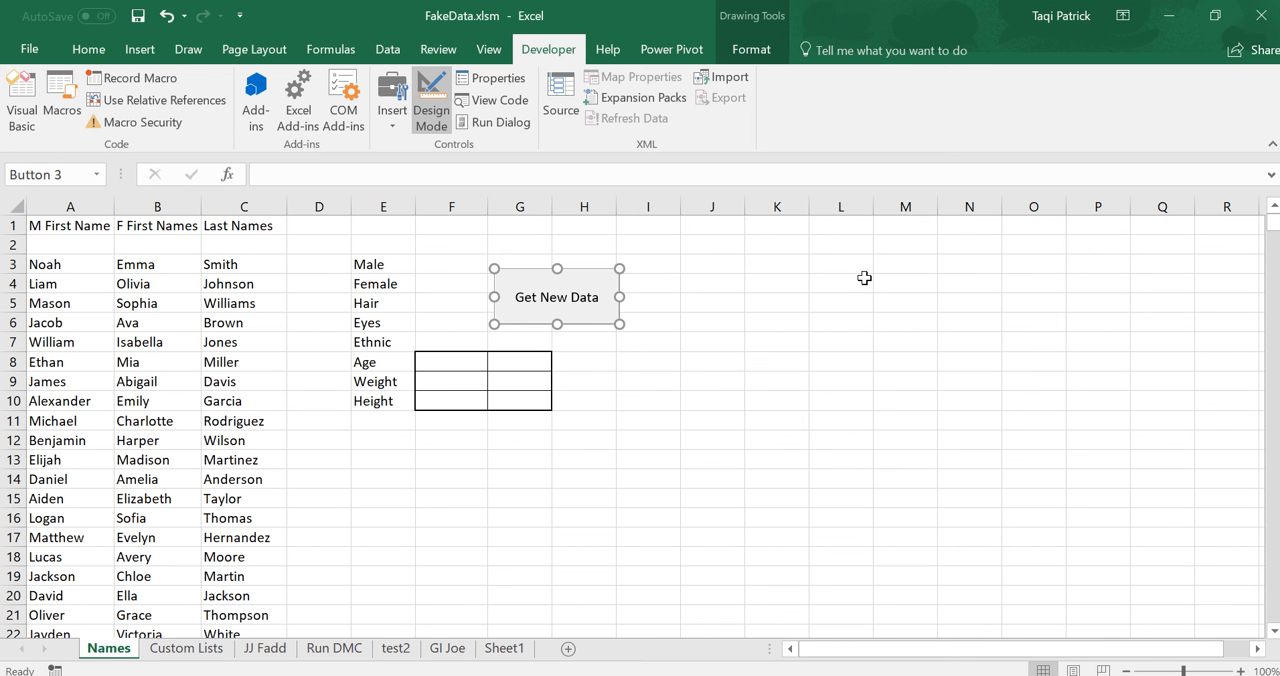
left_click(768, 284)
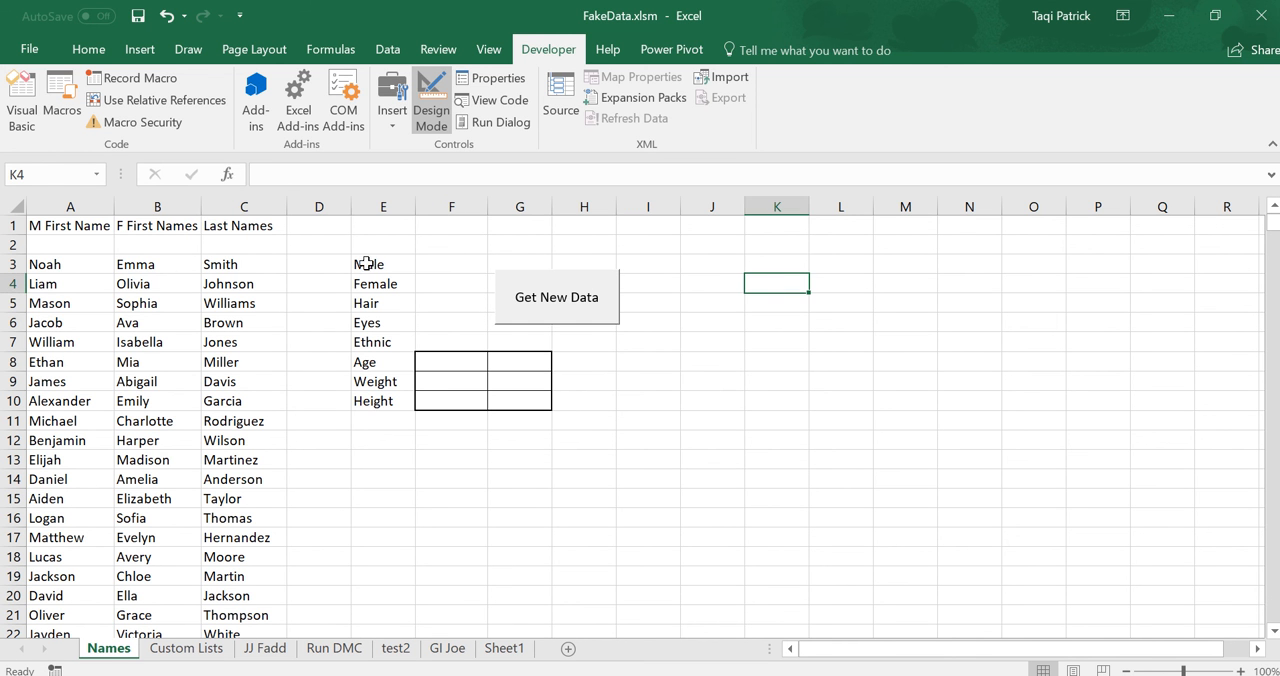
Apply a thick outside border around the input area E3:H10.
left_click_drag(367, 263, 580, 400)
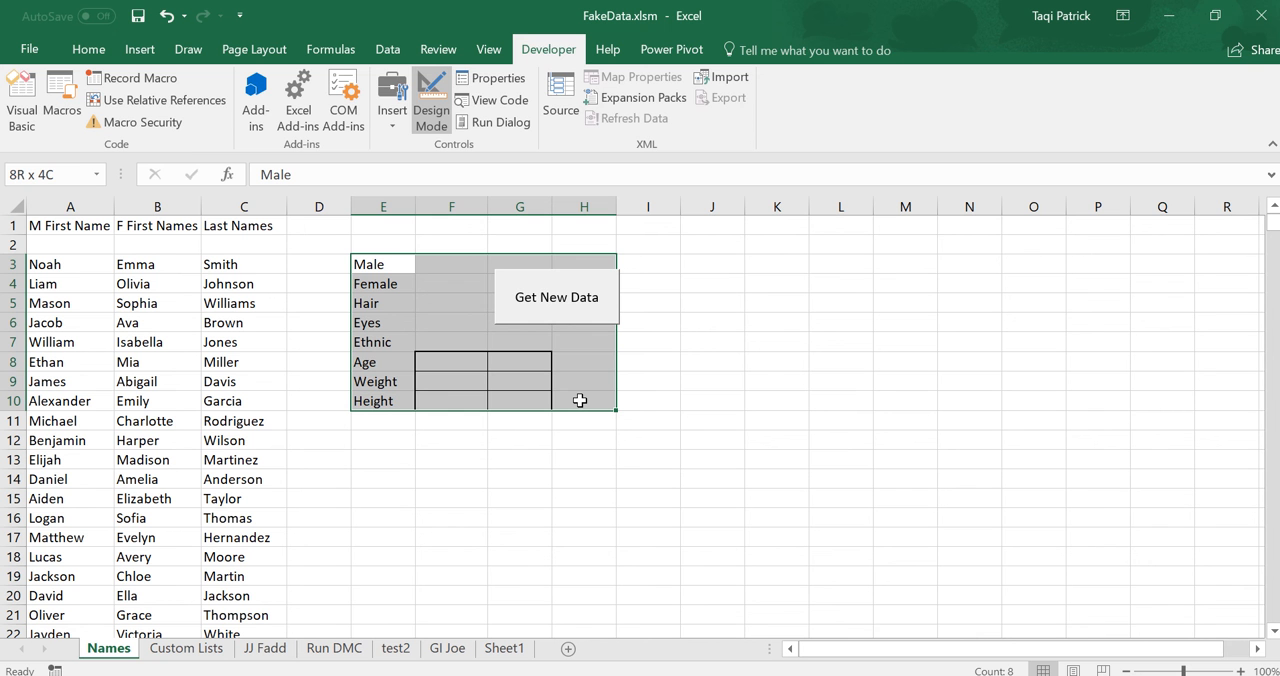
left_click(88, 49)
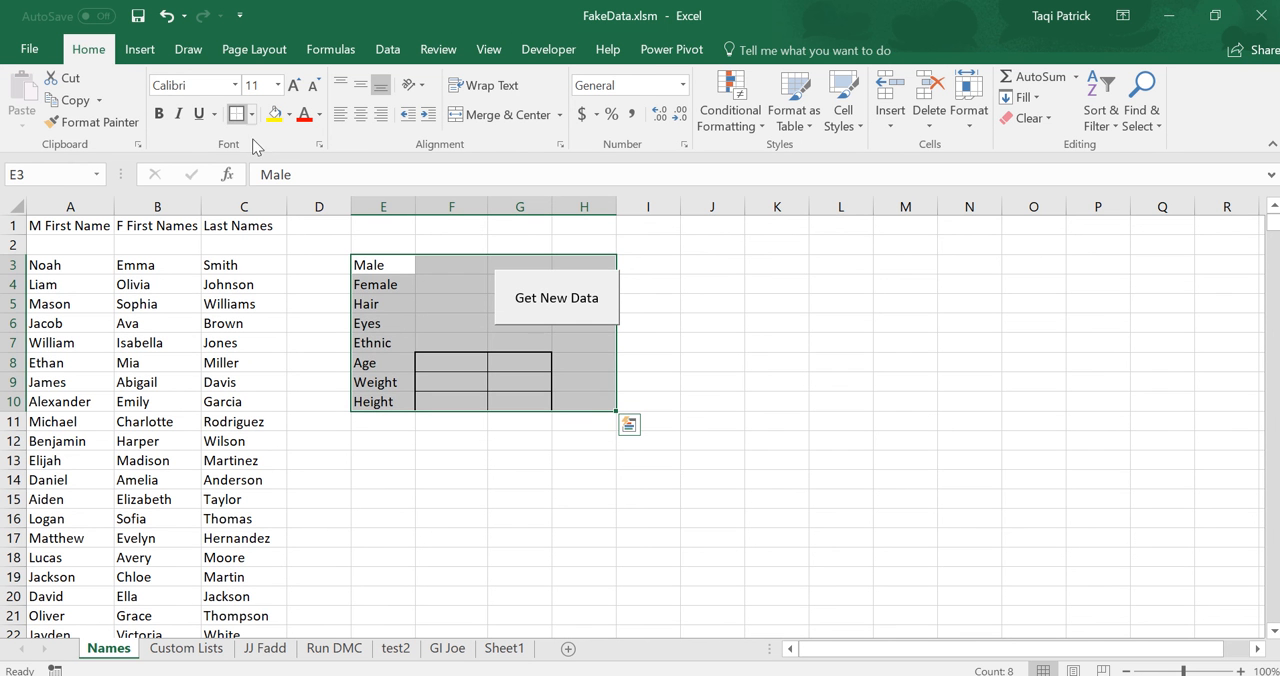
Nudge the Get New Data button left until its left edge lines up with column G and it fits inside the border.
left_click(561, 57)
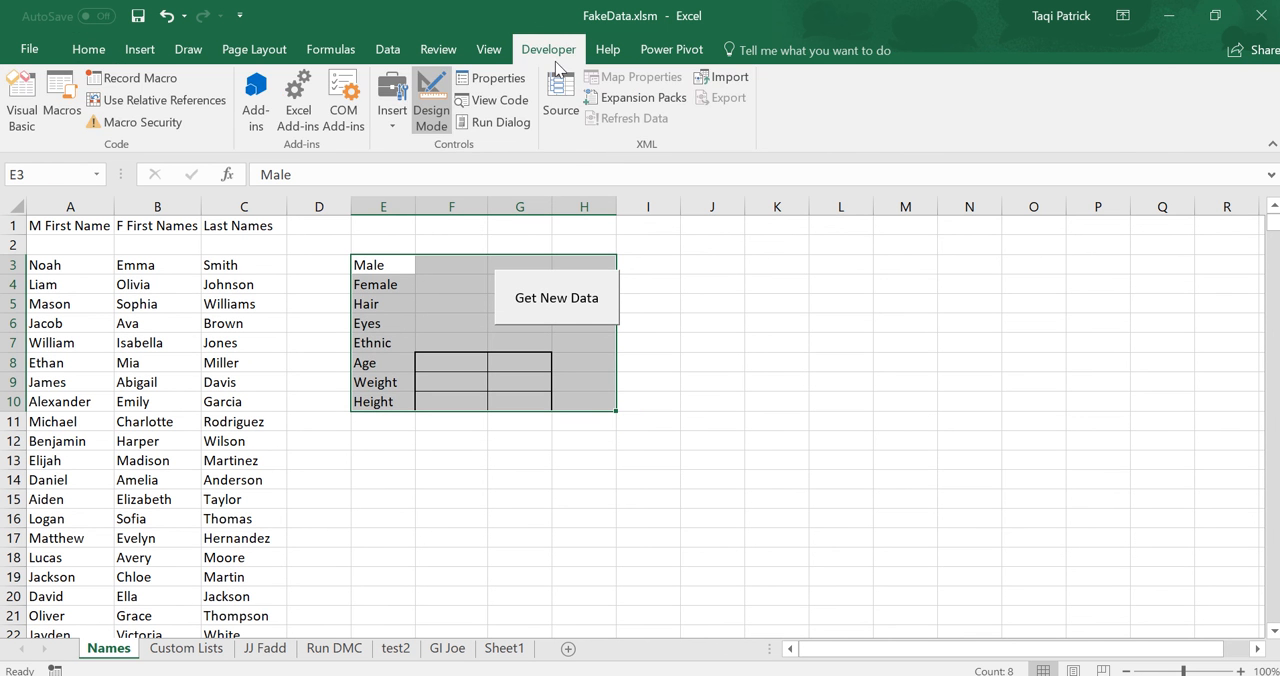
right_click(556, 298)
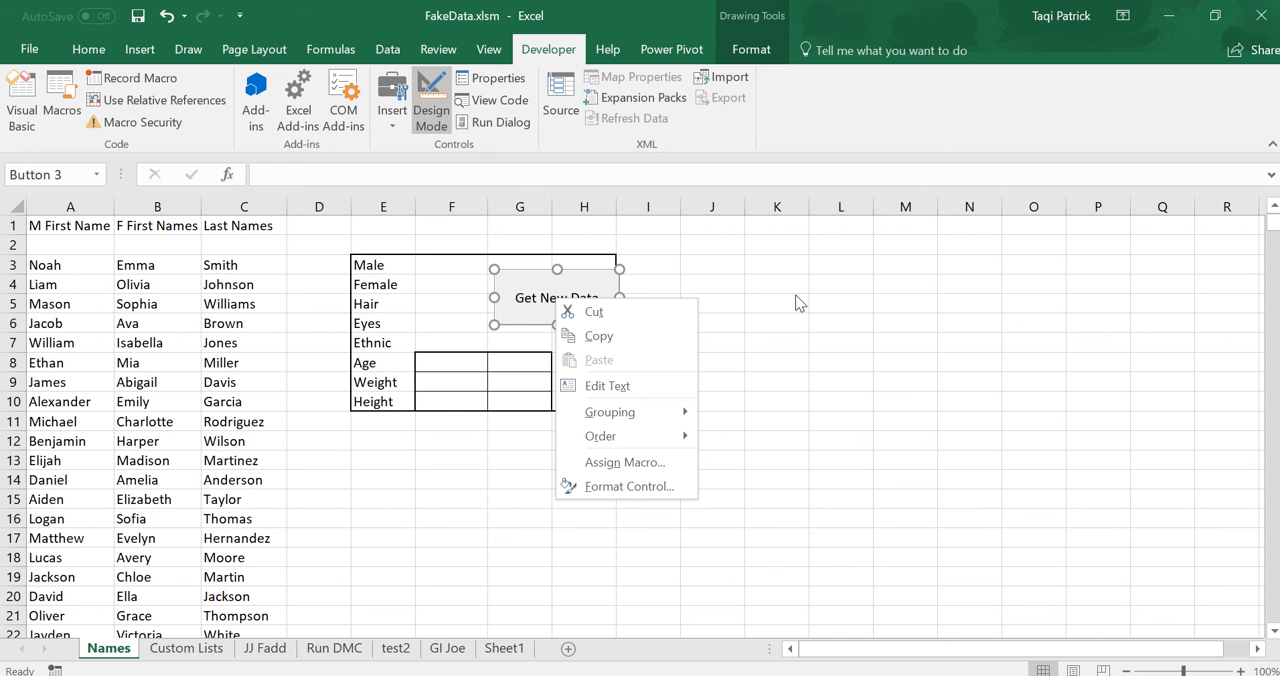
key("Escape")
key("Left")
key("Left")
key("Left")
key("Left")
key("Left")
key("Left")
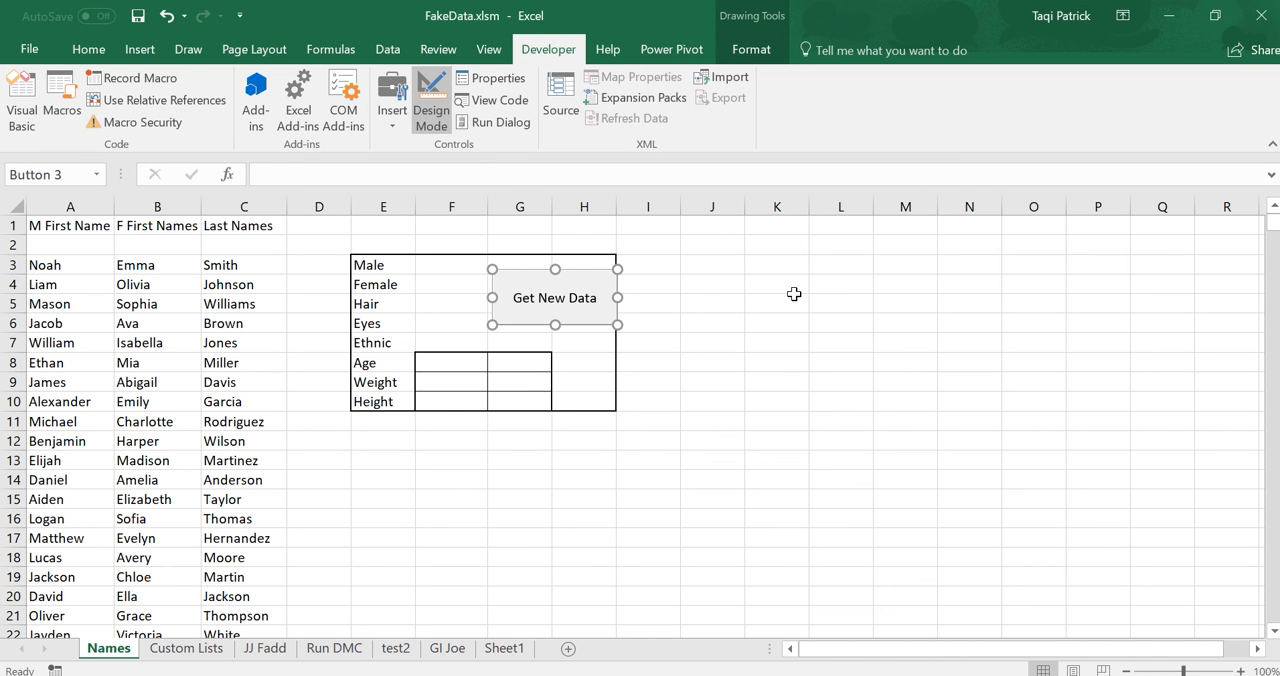
key("Left")
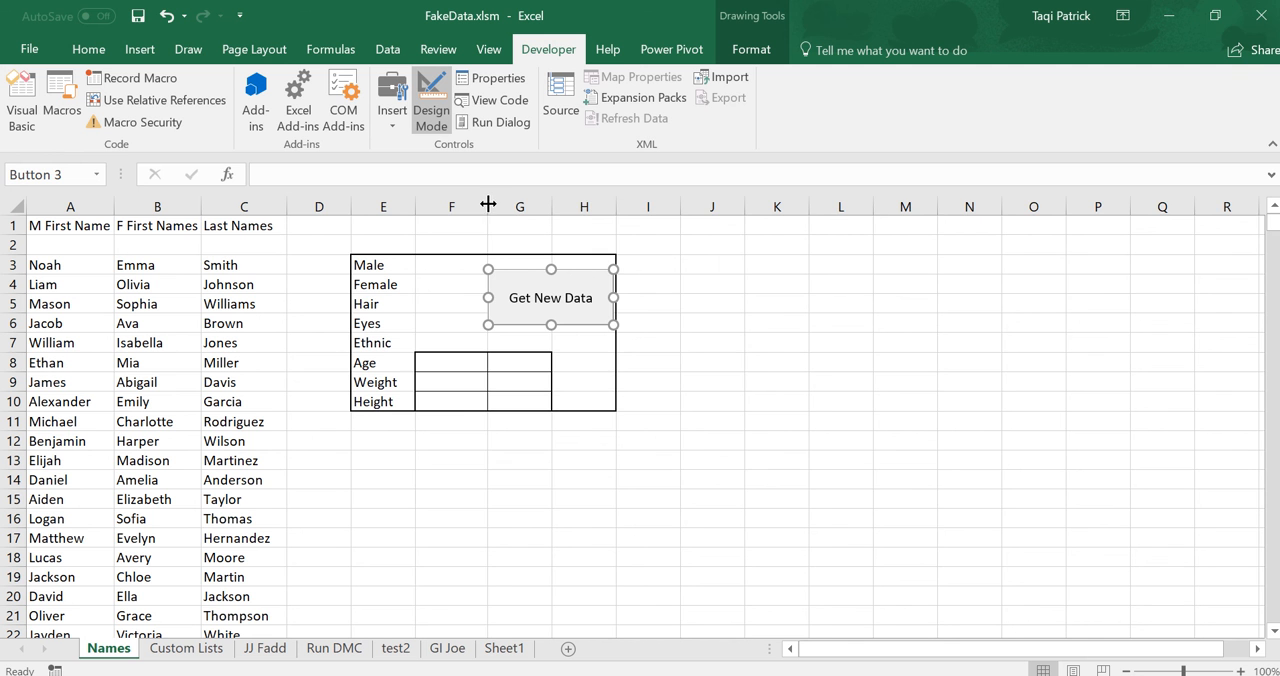
Widen columns F and G slightly to enlarge the Age, Weight and Height input cells.
left_click_drag(488, 204, 498, 206)
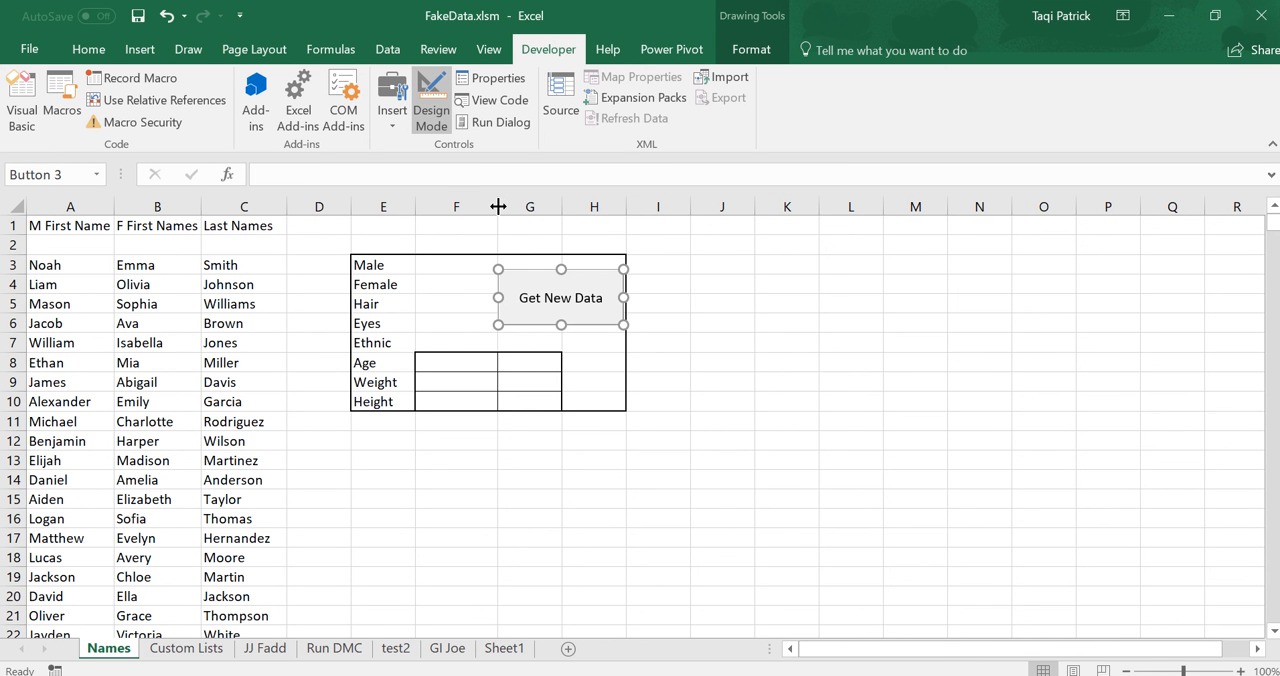
left_click(678, 350)
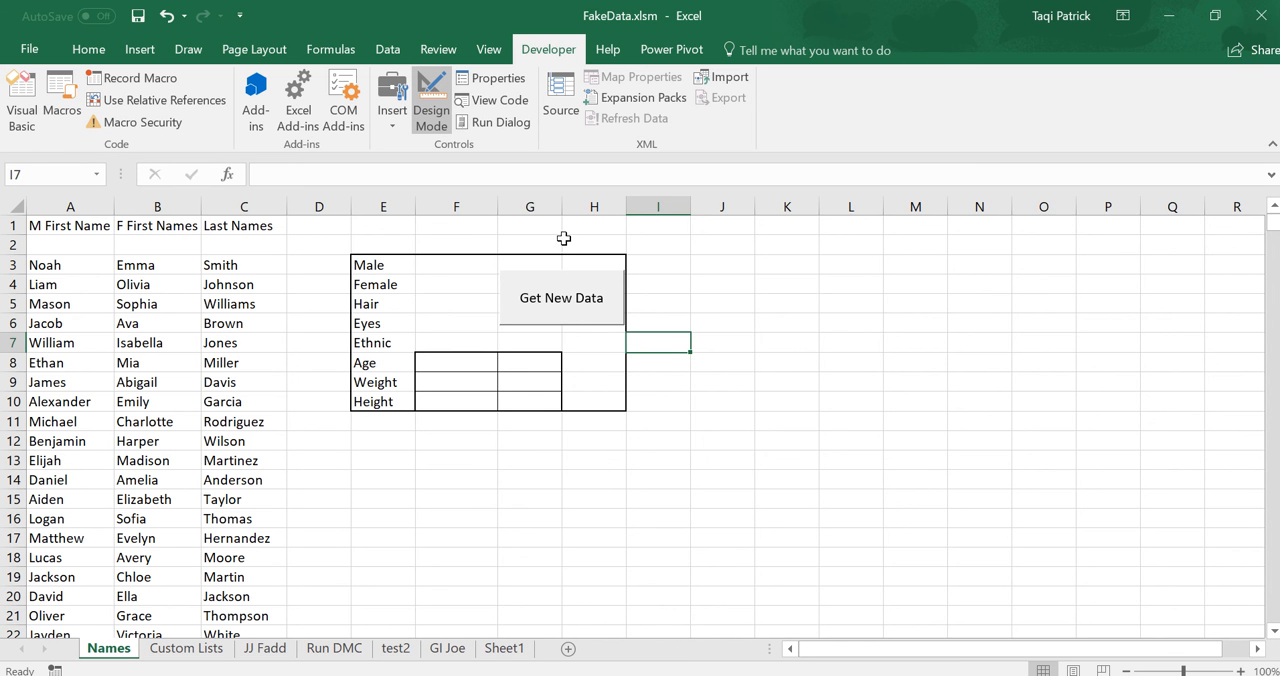
left_click_drag(562, 207, 582, 207)
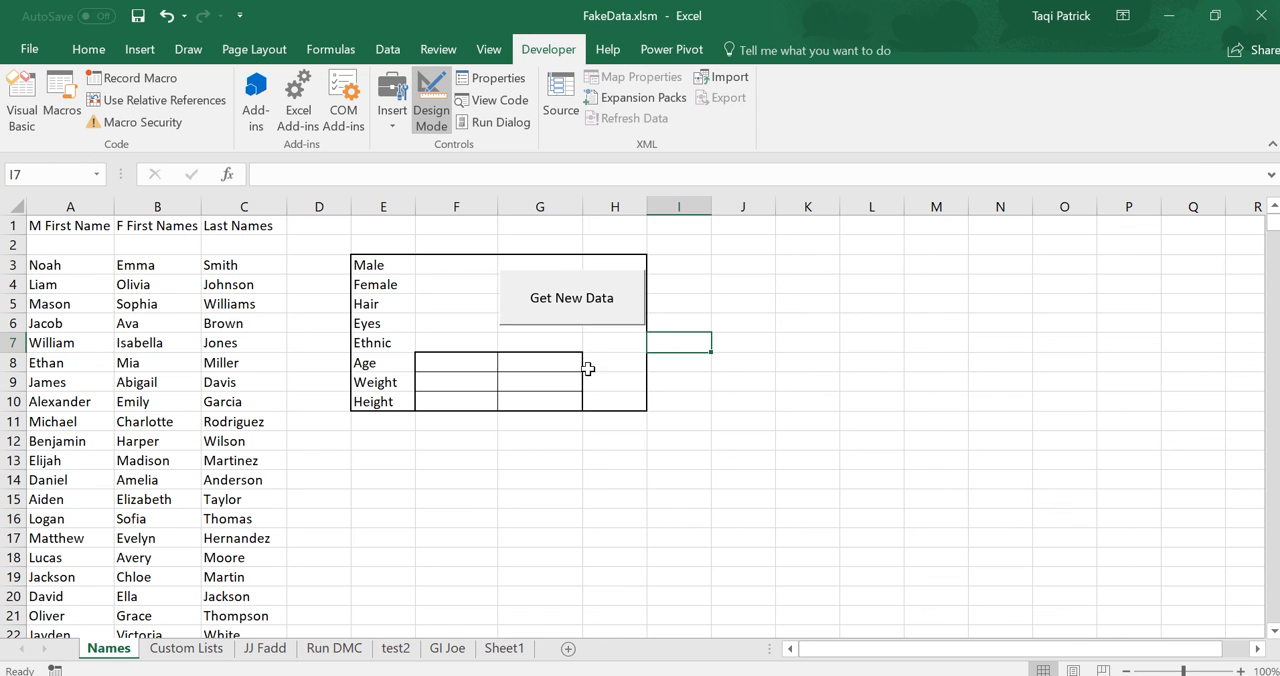
Narrow the Get New Data button from its right side and reduce column H to a width of 4.00 to match.
right_click(579, 308)
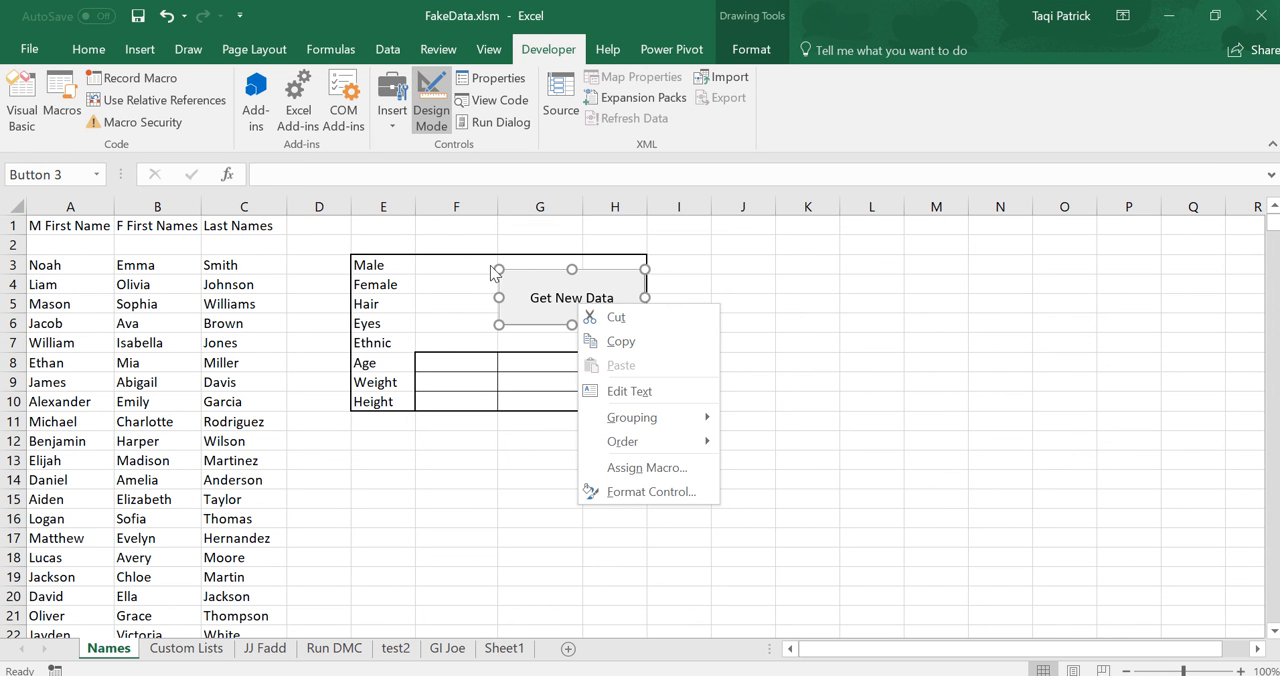
left_click(803, 302)
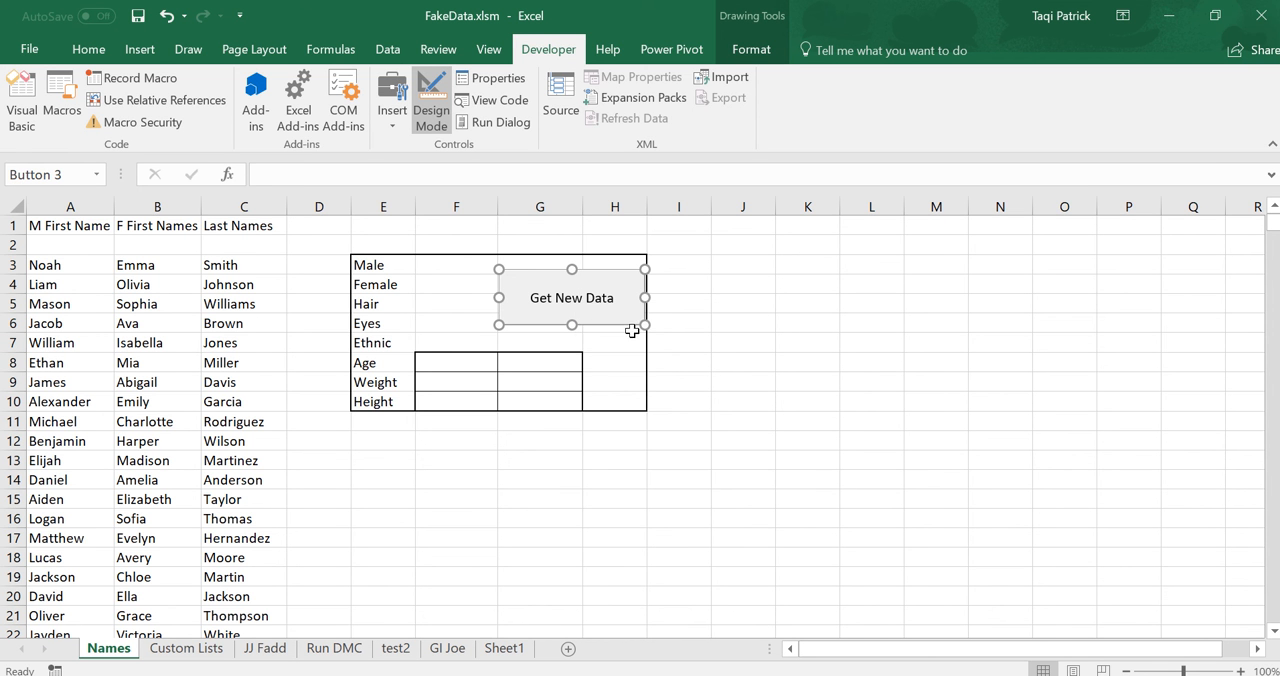
left_click_drag(645, 325, 615, 327)
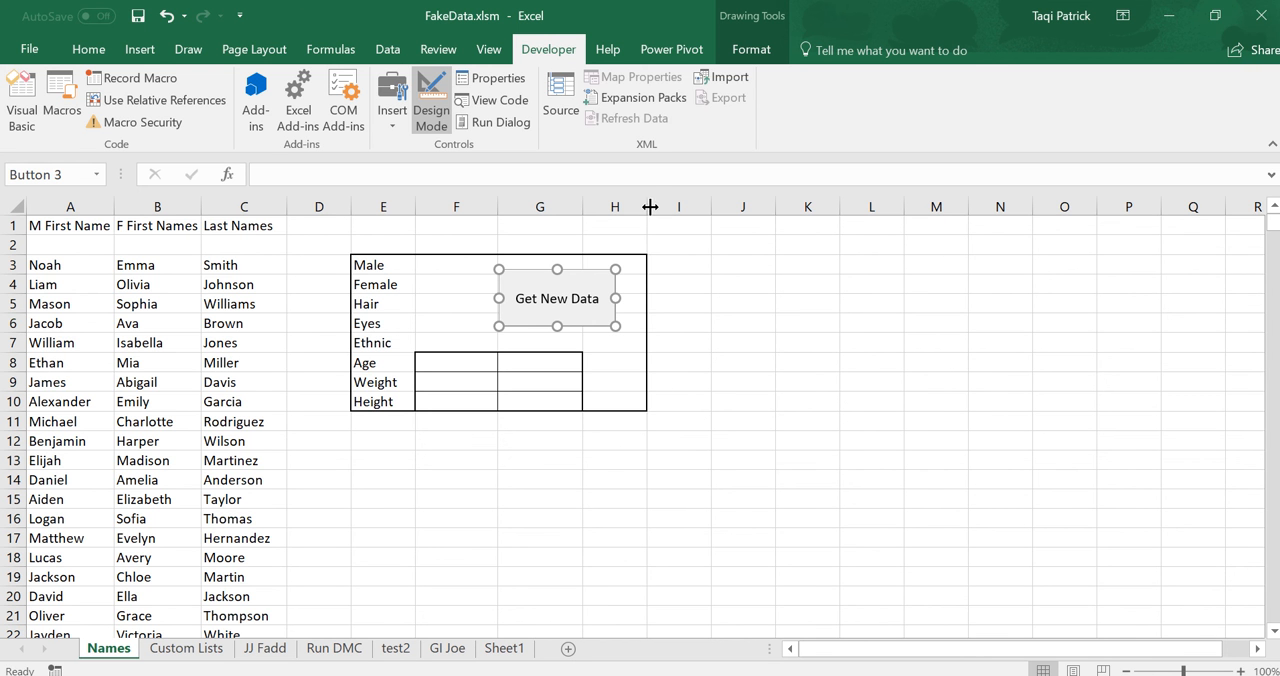
left_click_drag(646, 207, 621, 209)
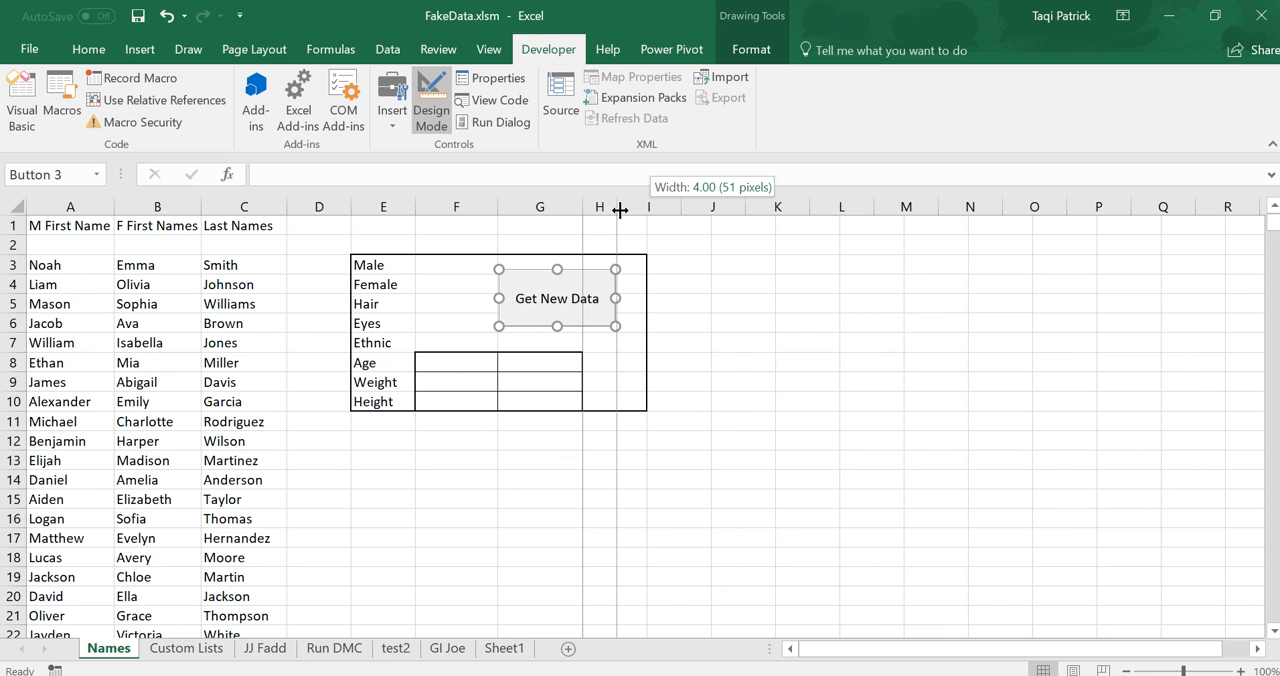
left_click_drag(620, 210, 620, 210)
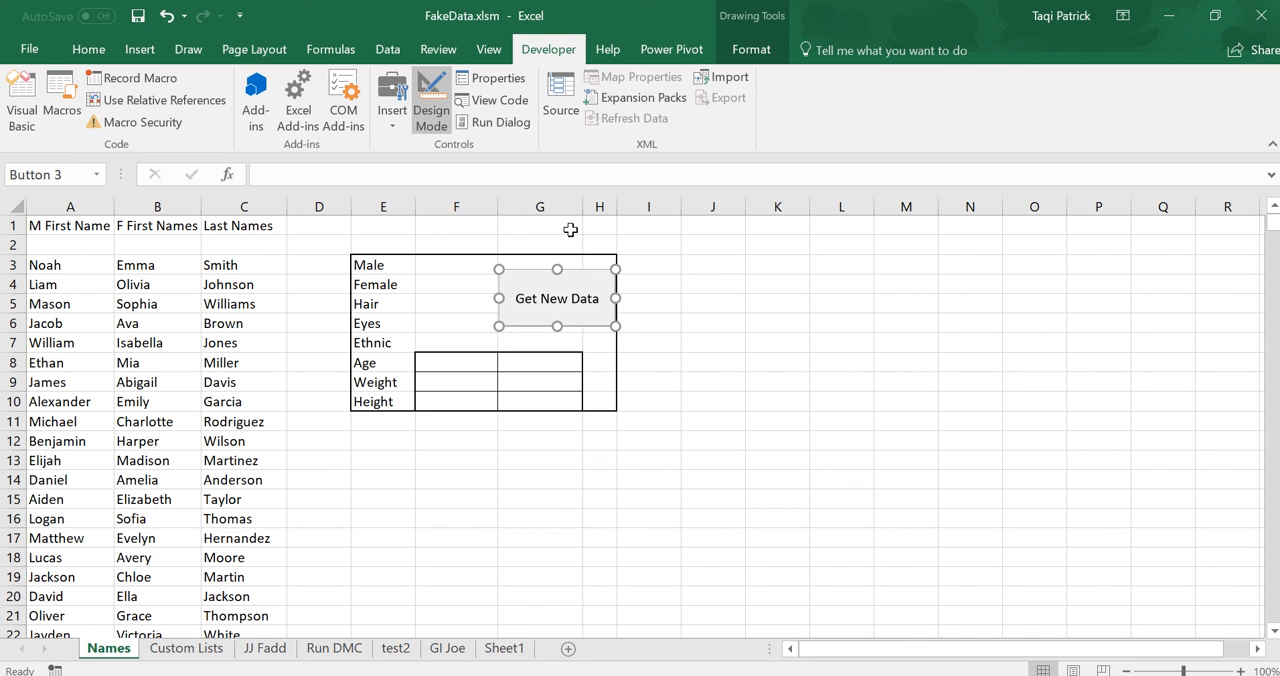
Try merging and centering G3:H10 behind the Get New Data button and undo the merge.
mouse_move(535, 225)
left_mouse_down()
mouse_move(596, 245)
mouse_move(604, 396)
left_mouse_up()
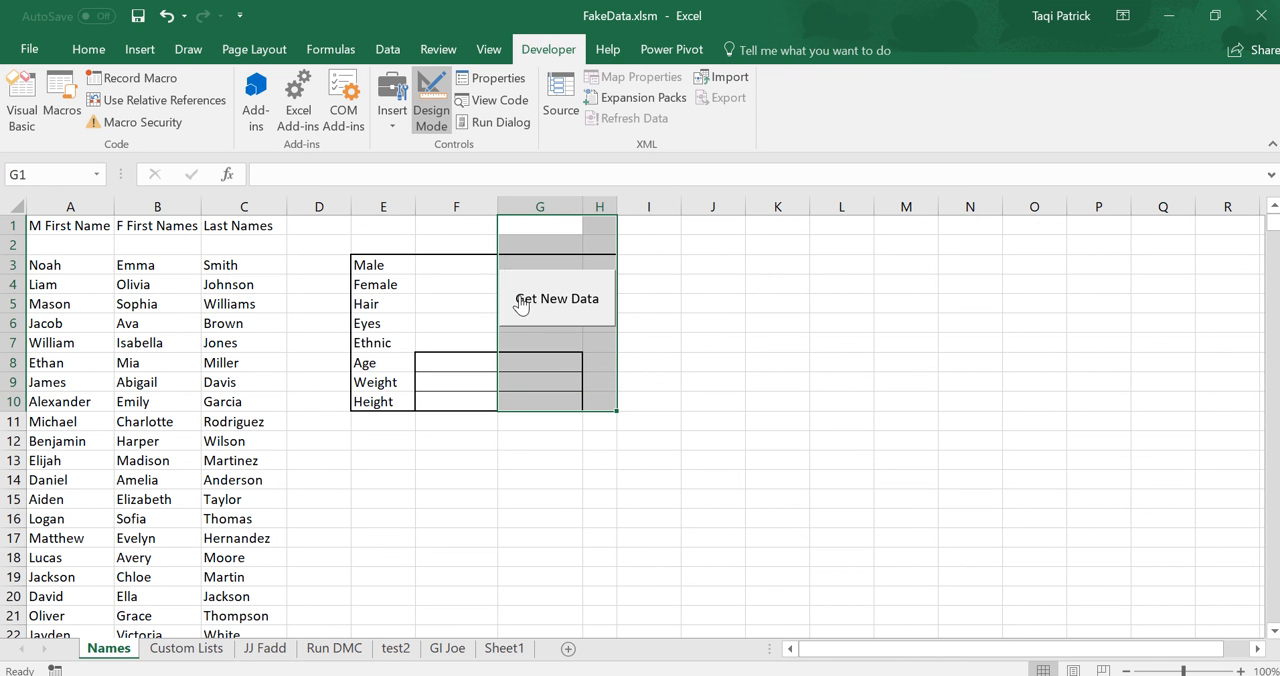
left_click(522, 257)
left_click_drag(522, 257, 597, 398)
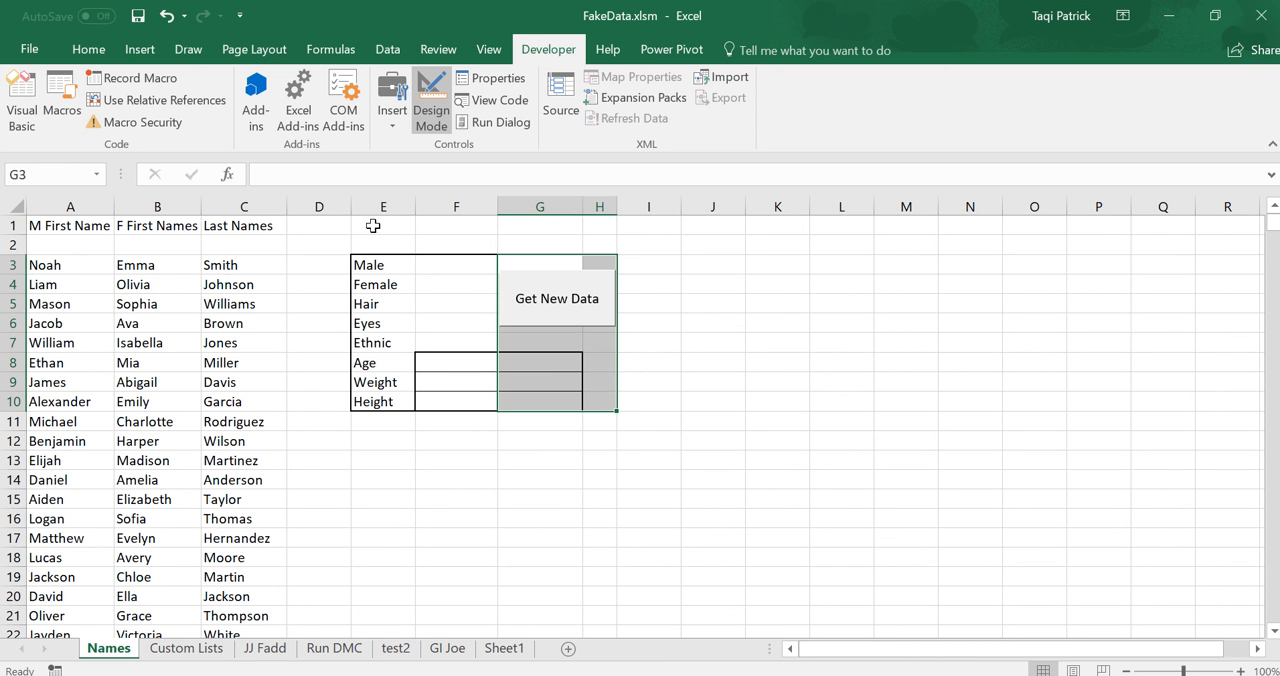
left_click(90, 50)
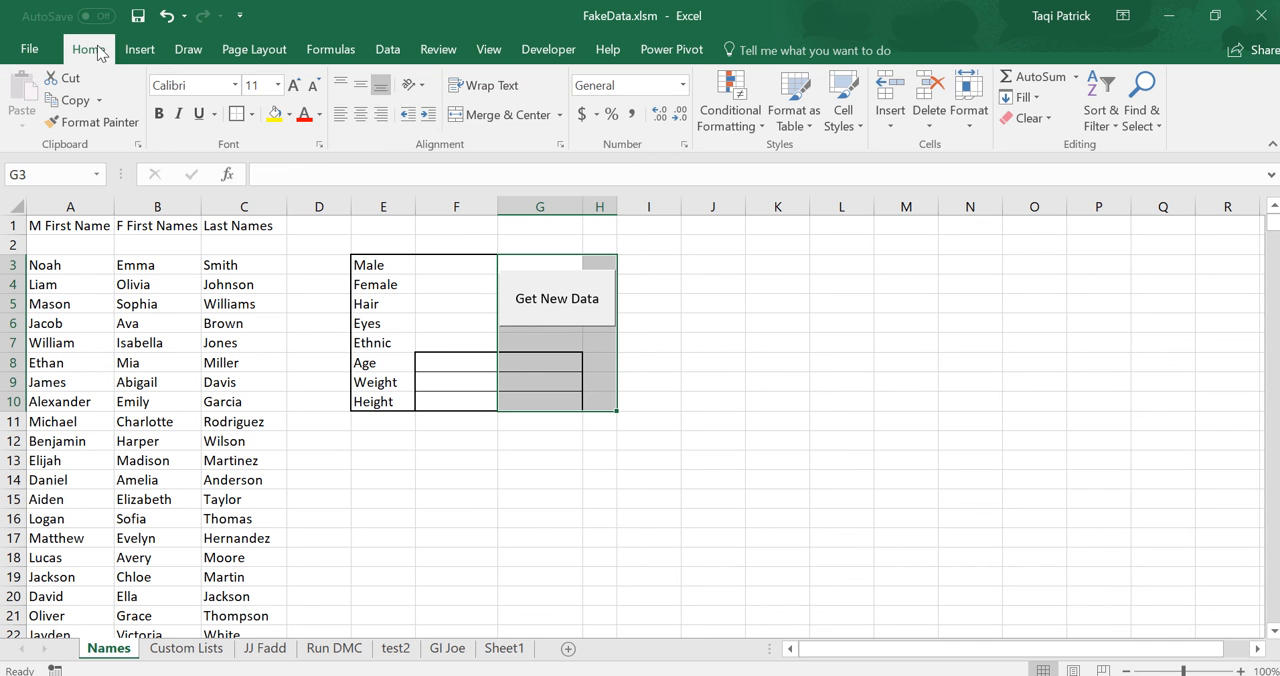
left_click(509, 118)
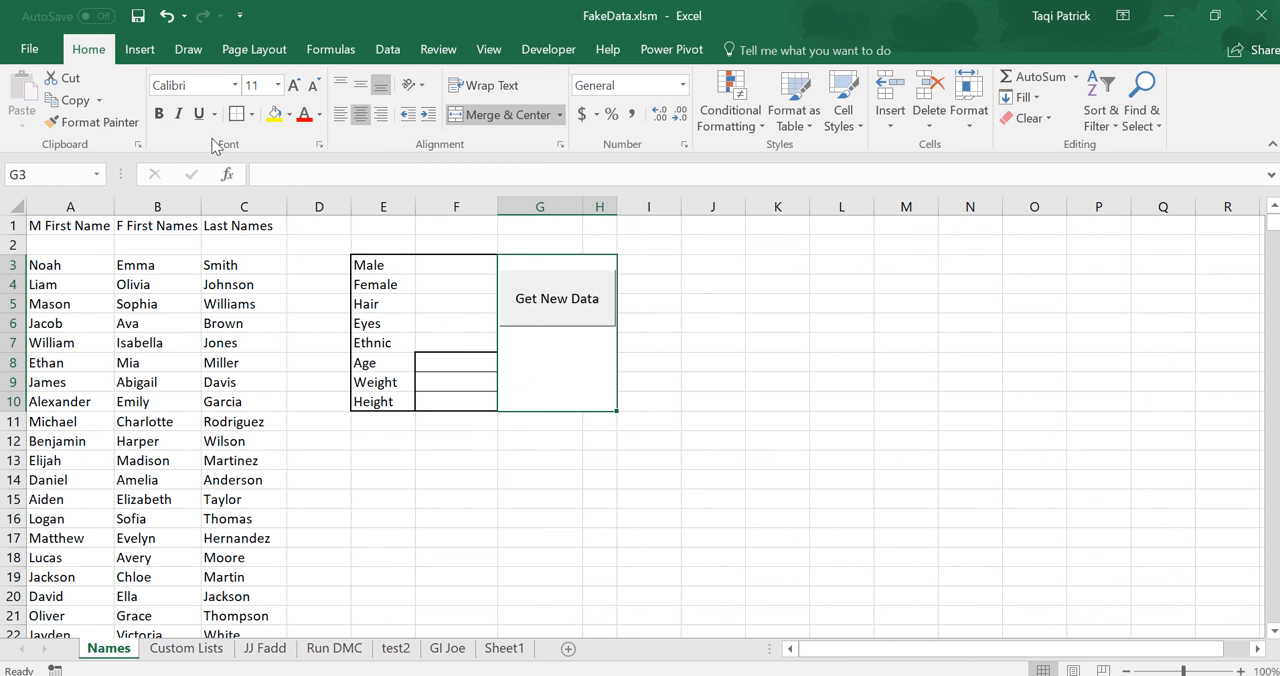
left_click(166, 16)
left_click(725, 345)
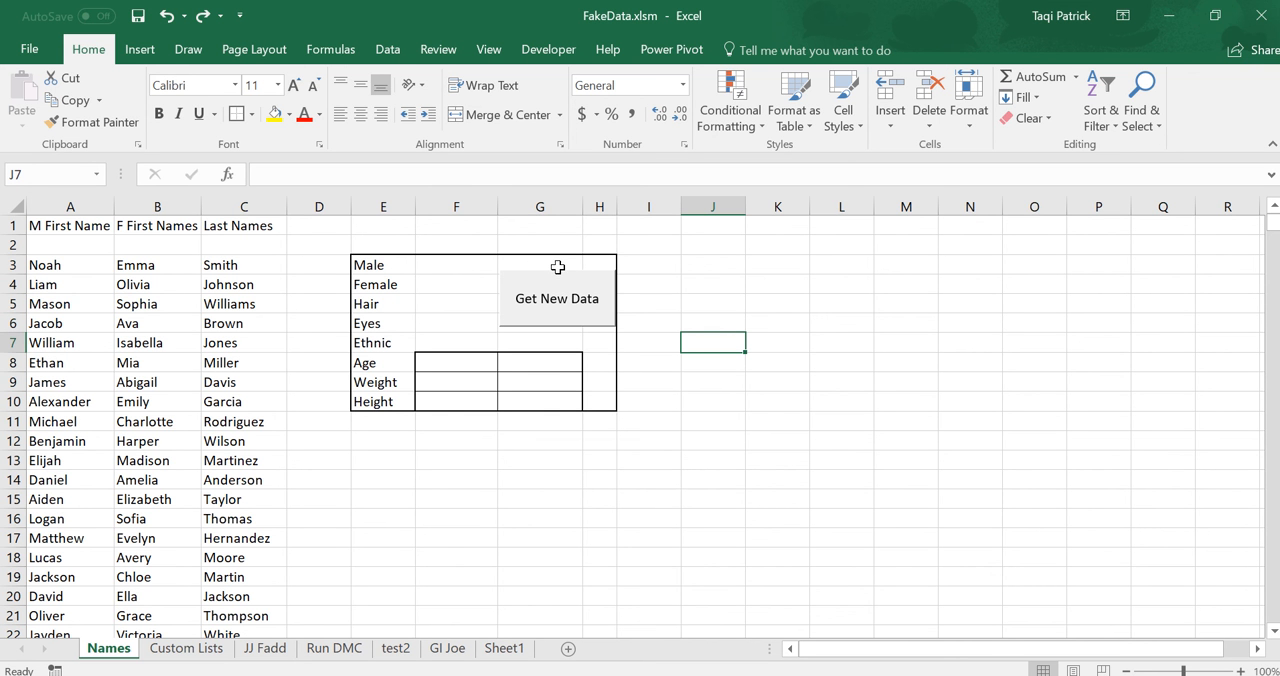
Try to select the Get New Data button, cancel the project name prompt, end the halted macro and return to the Names sheet.
left_click(560, 308)
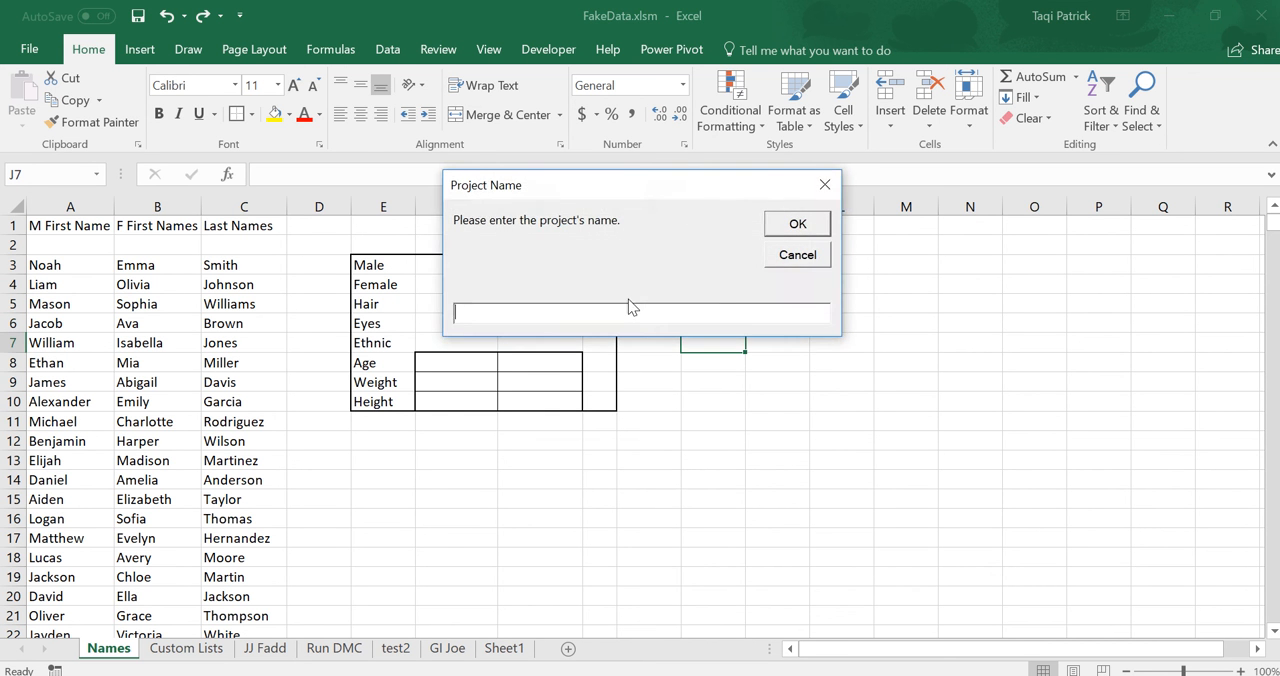
left_click(797, 258)
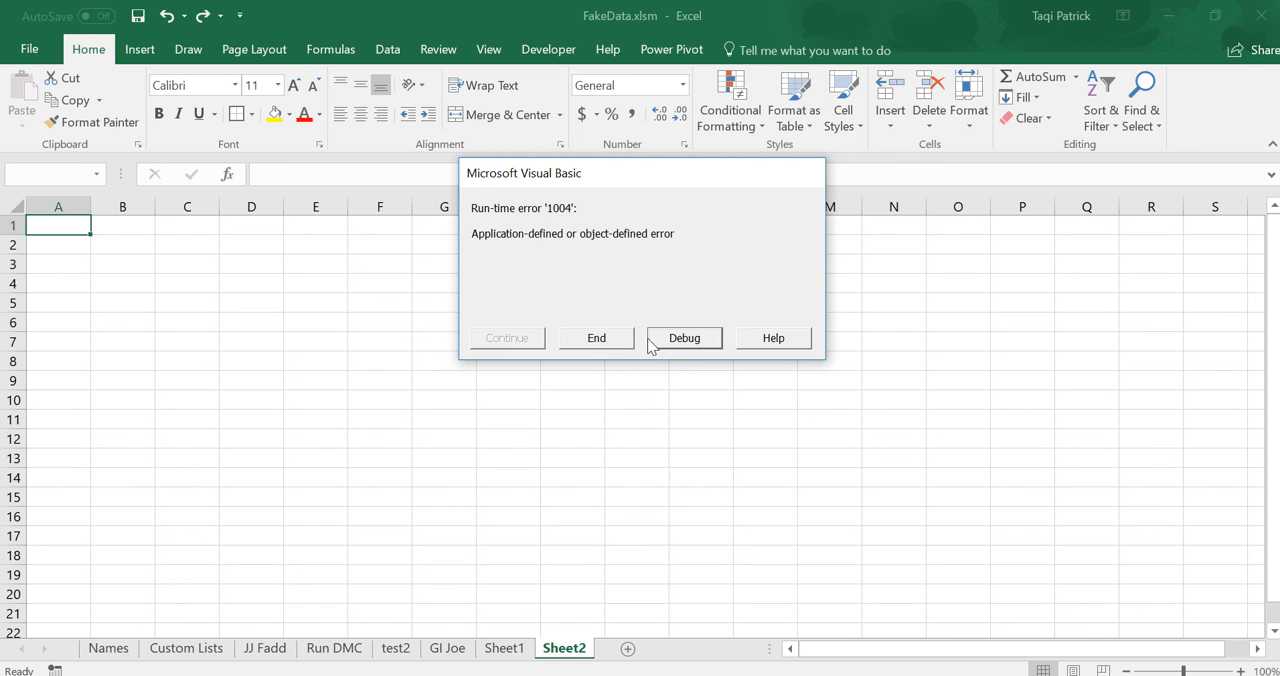
left_click(594, 338)
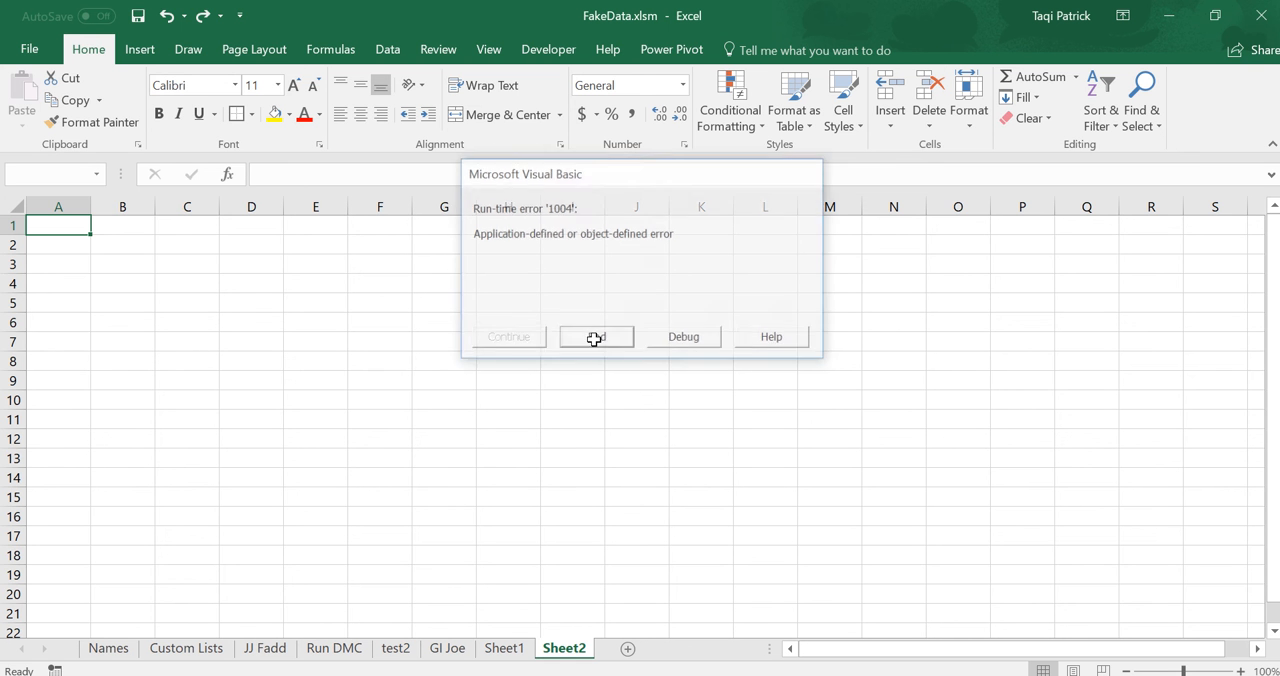
left_click(109, 648)
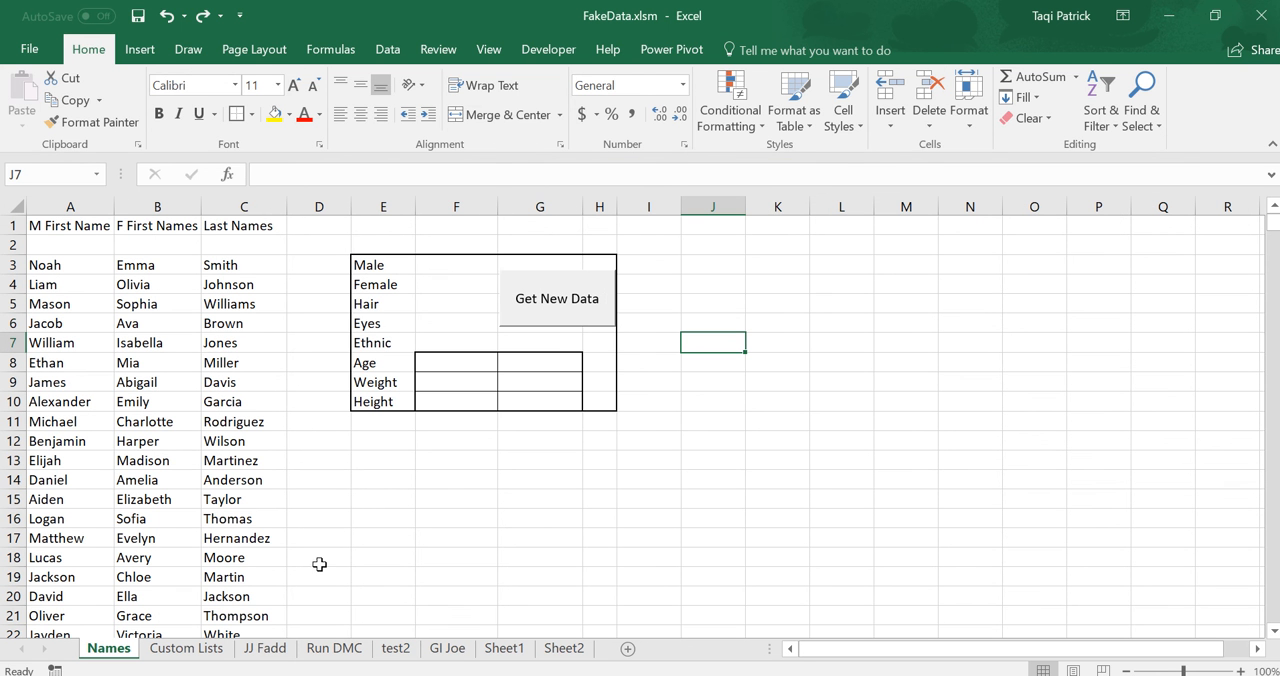
Select the Get New Data button in Design Mode, dismiss the move or copy choice and deselect it.
left_click(560, 55)
left_click(431, 104)
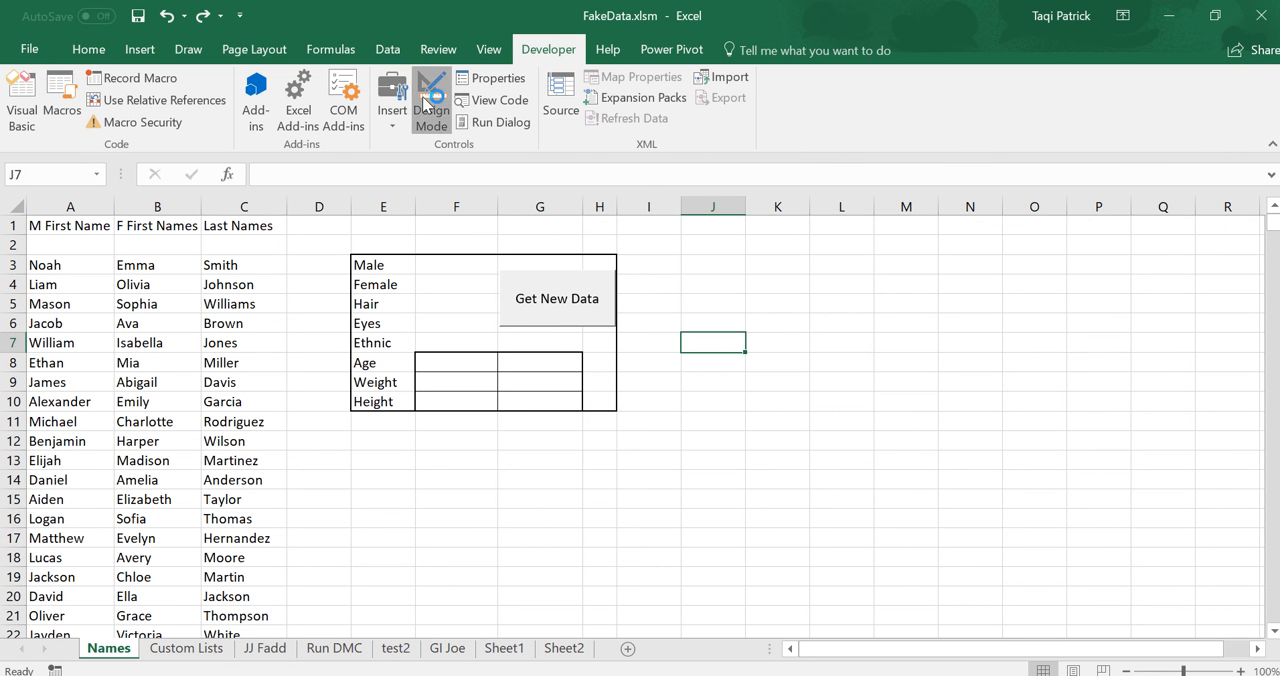
right_click(535, 317)
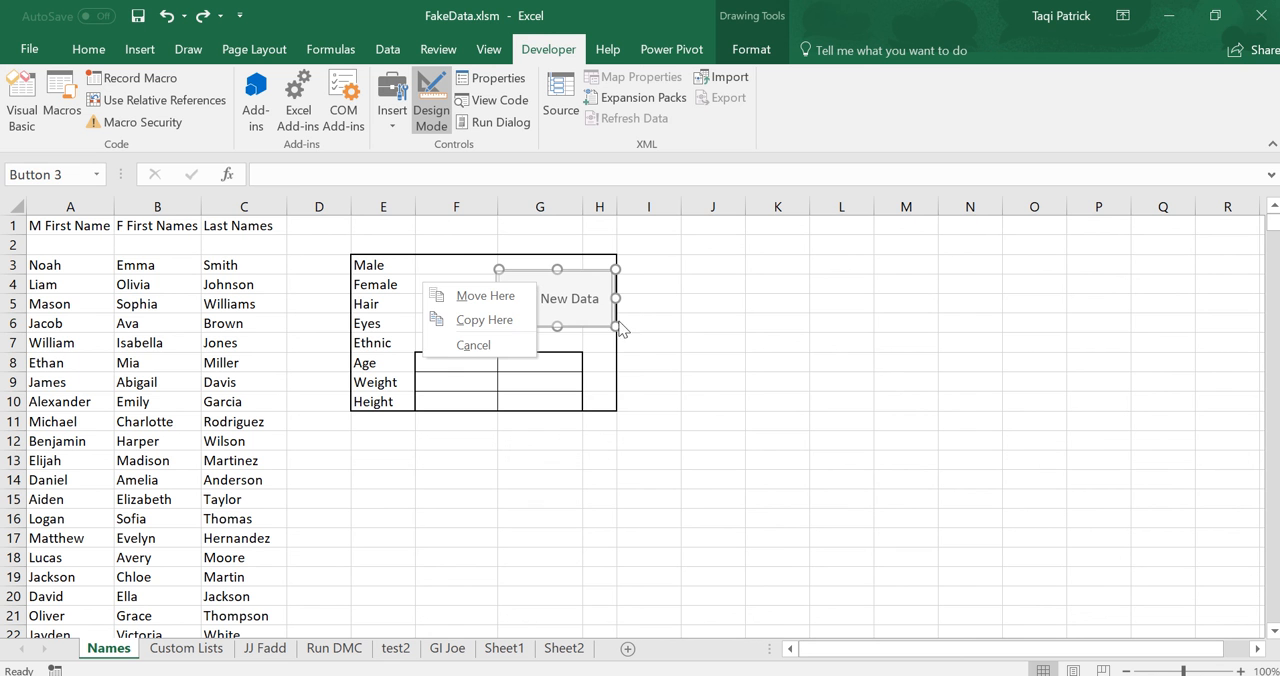
left_click(729, 369)
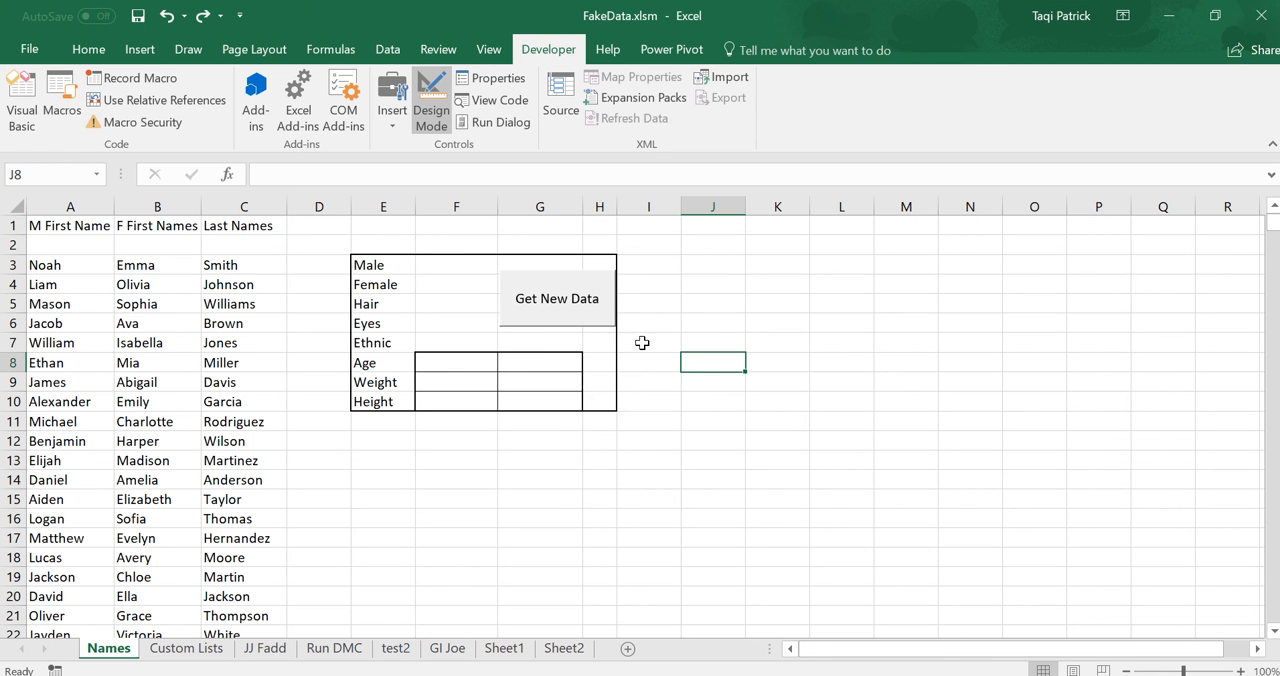
Select the Get New Data button, dismiss the move or copy choice, and narrow it from its right side to the width of column G.
right_click(566, 302)
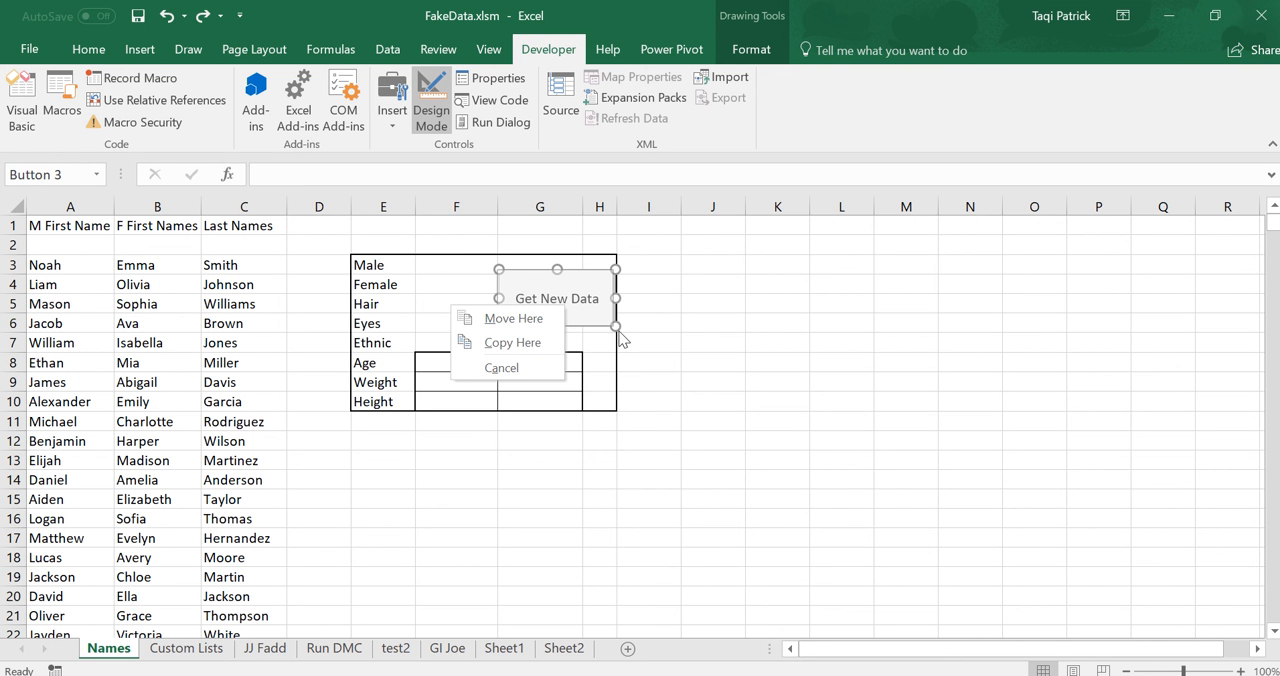
left_click(520, 366)
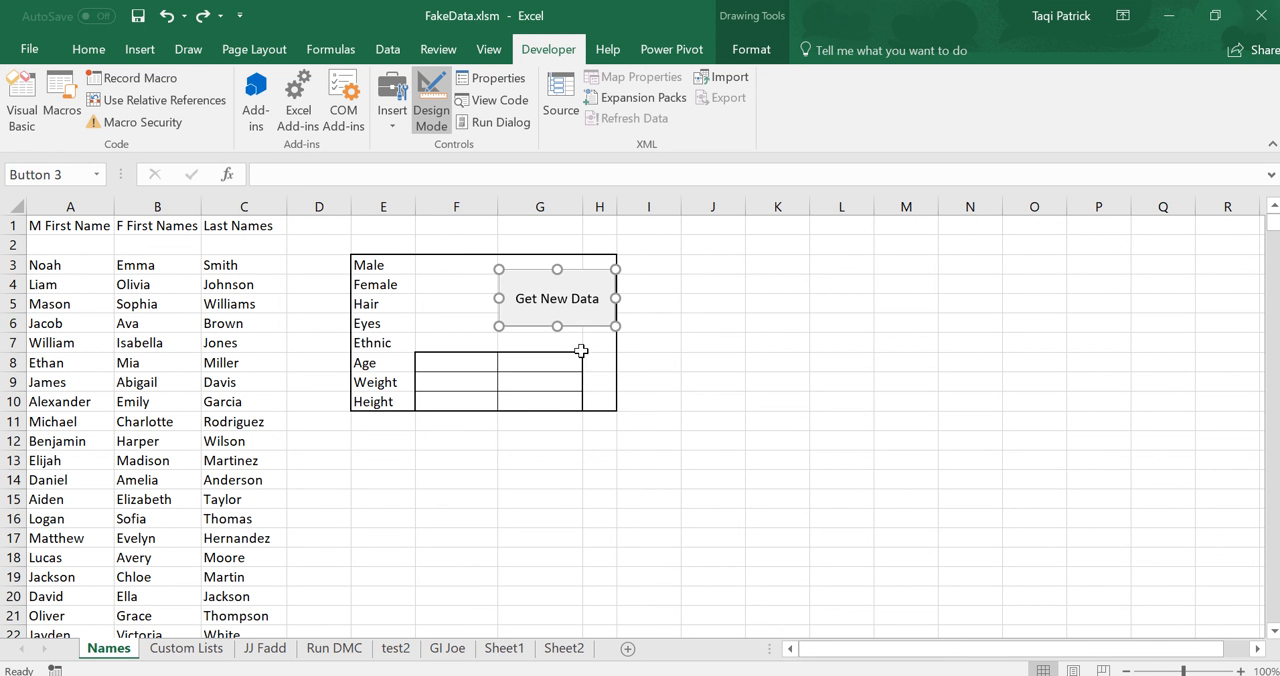
left_click_drag(616, 326, 585, 326)
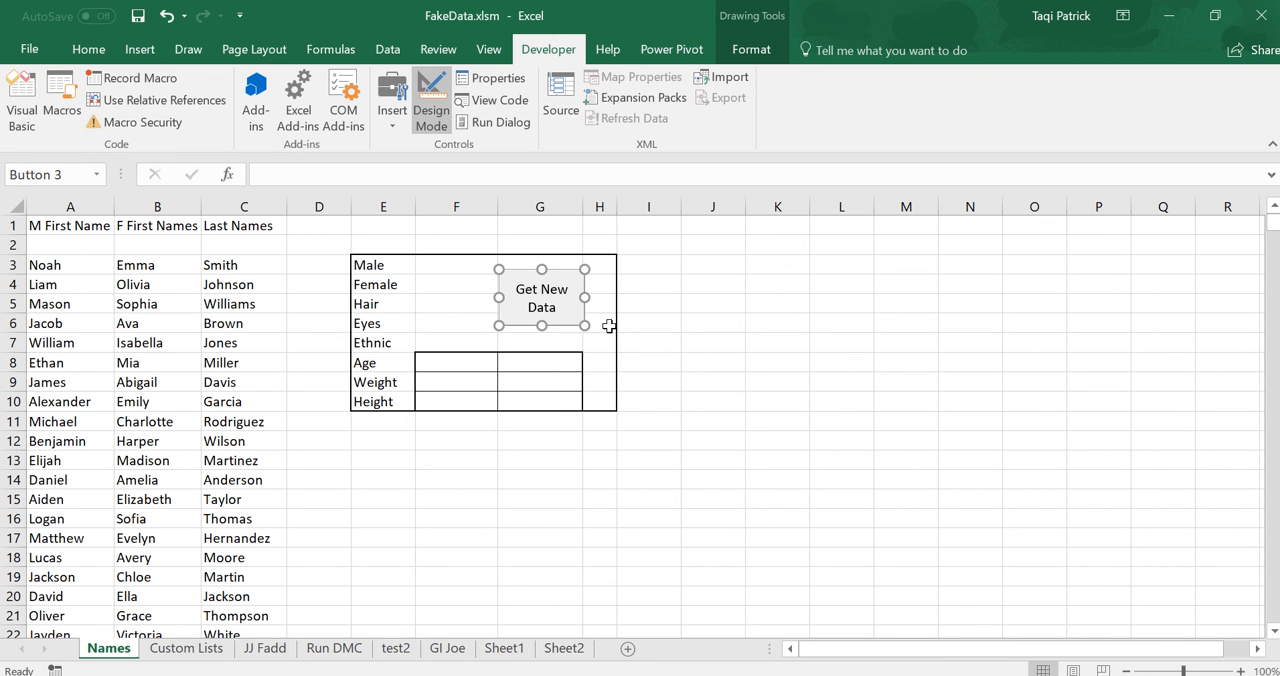
left_click(688, 361)
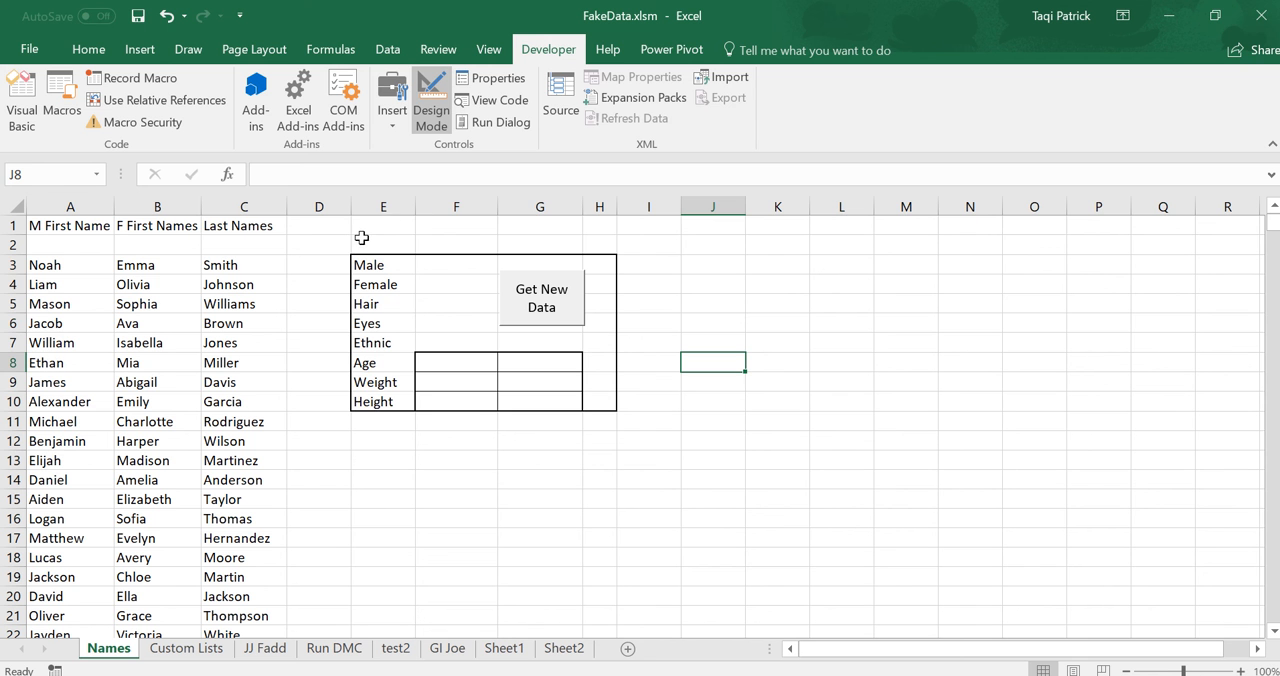
Put an outside border around E3:G10 and widen column G so the Get New Data label fits on one line.
left_click_drag(366, 268, 534, 400)
left_click(86, 52)
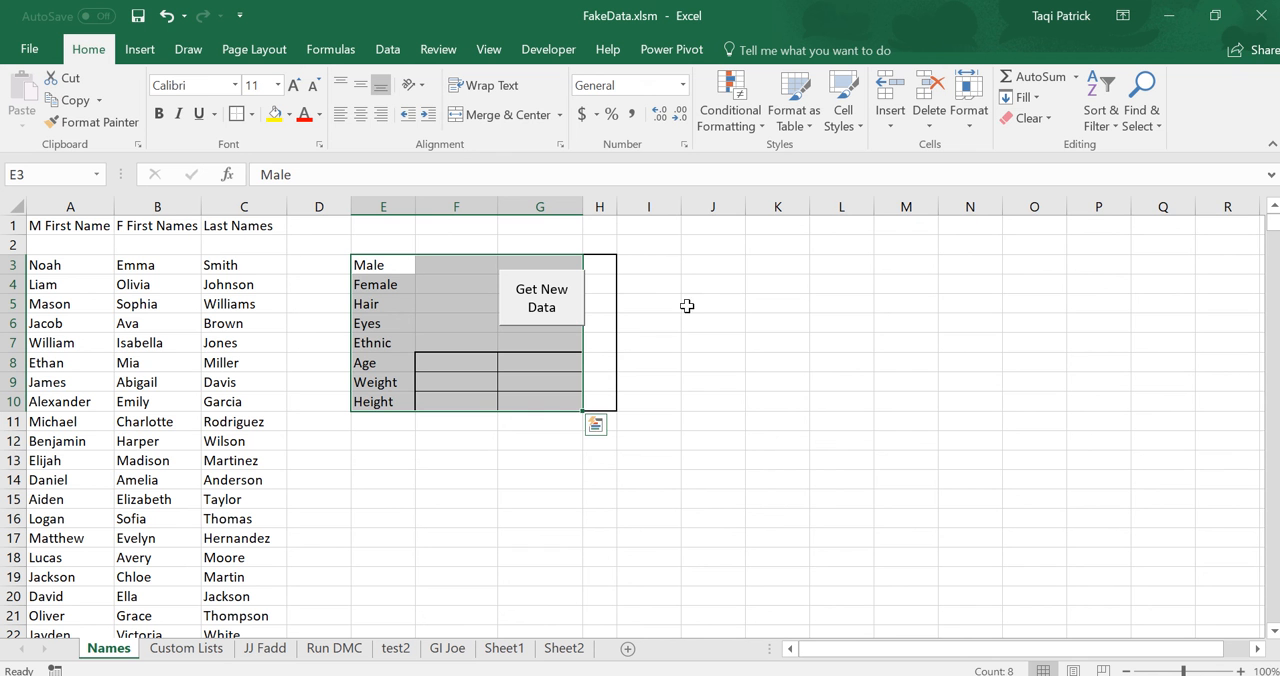
left_click_drag(581, 211, 600, 209)
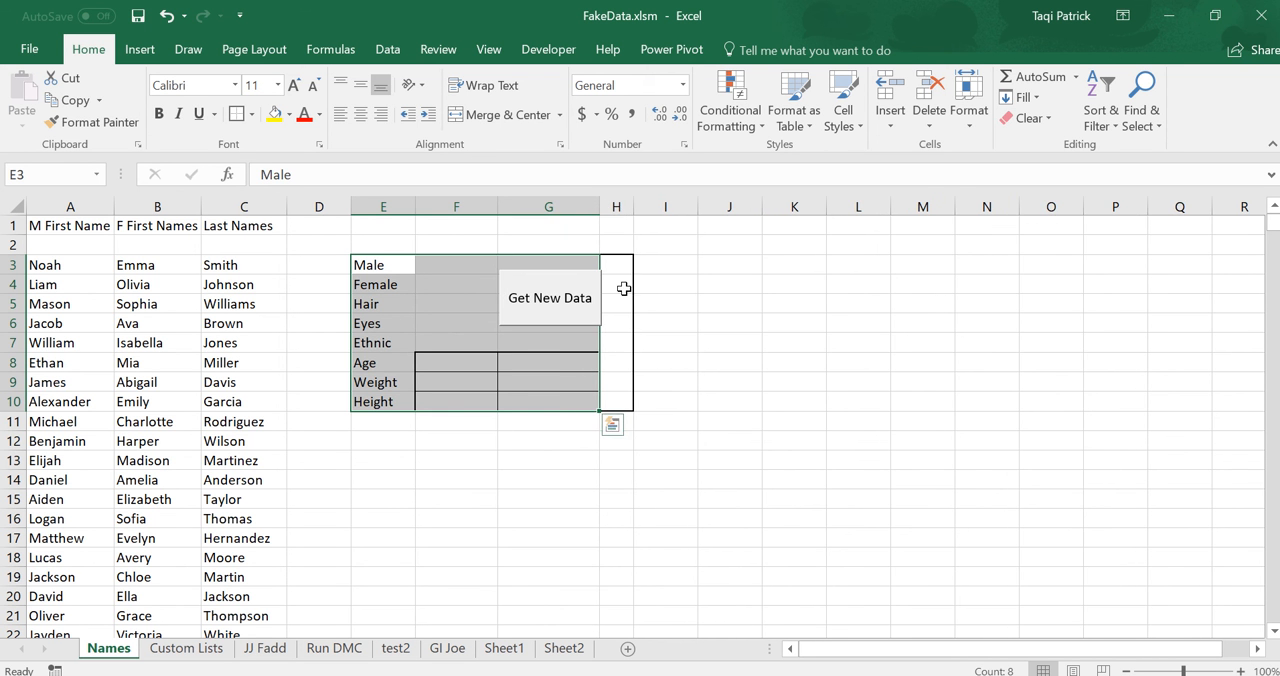
Try repeatedly to clear the borders from H3:H10 with the No Border option.
left_click_drag(616, 265, 614, 404)
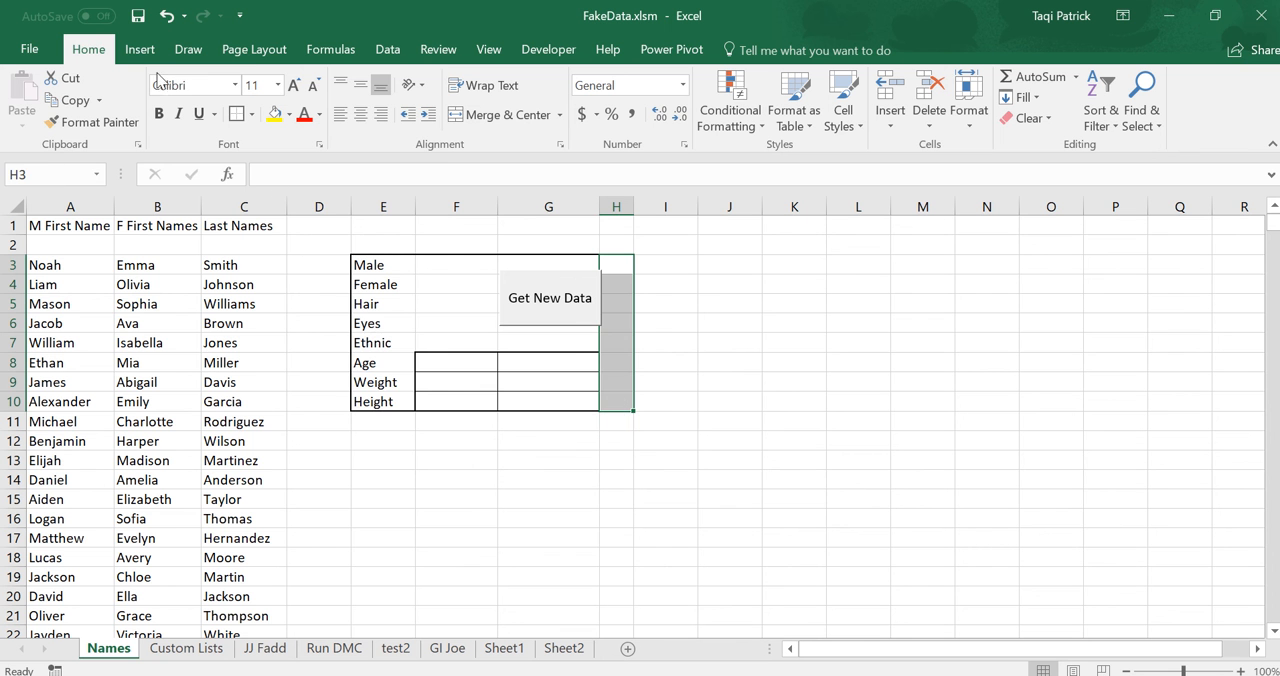
left_click(251, 114)
left_click(252, 114)
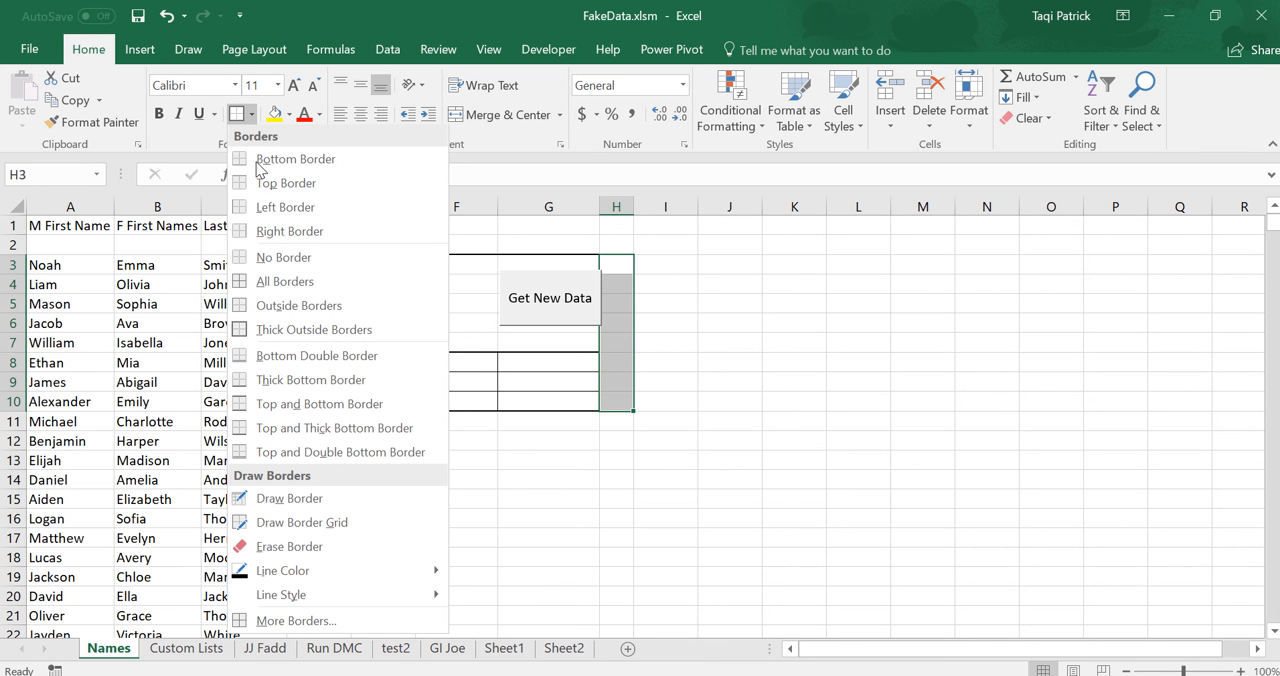
left_click(264, 260)
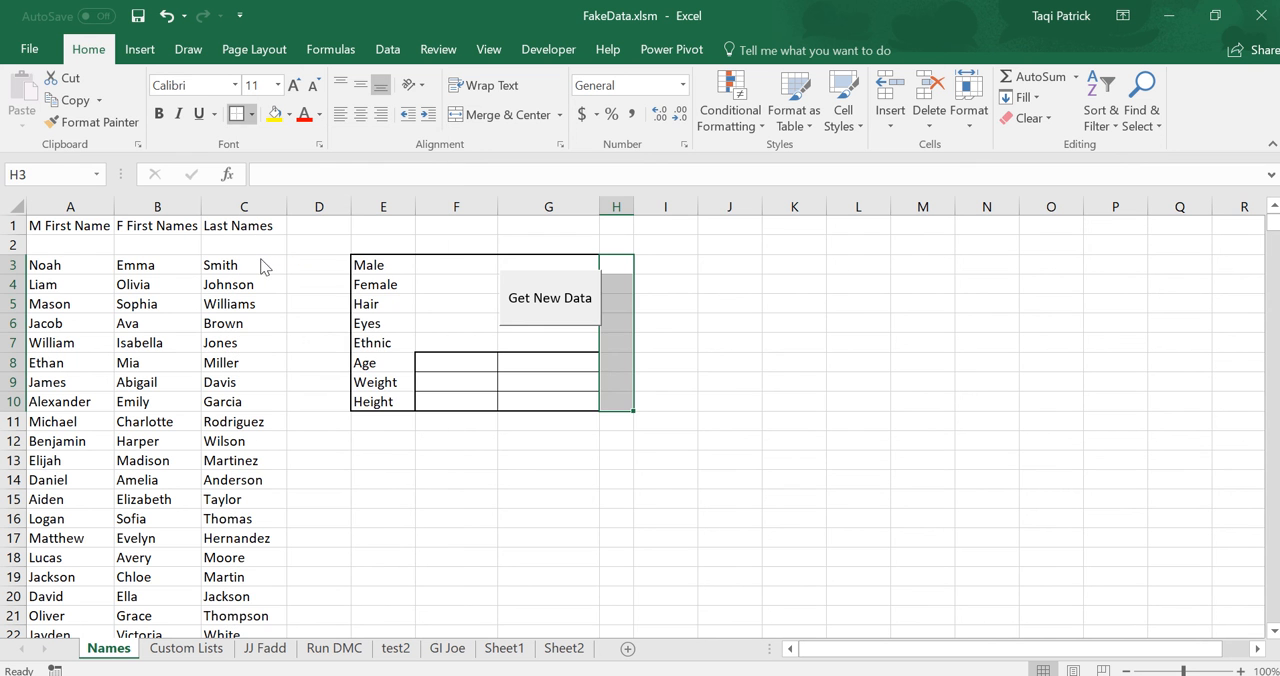
left_click(723, 366)
left_click_drag(614, 405, 617, 262)
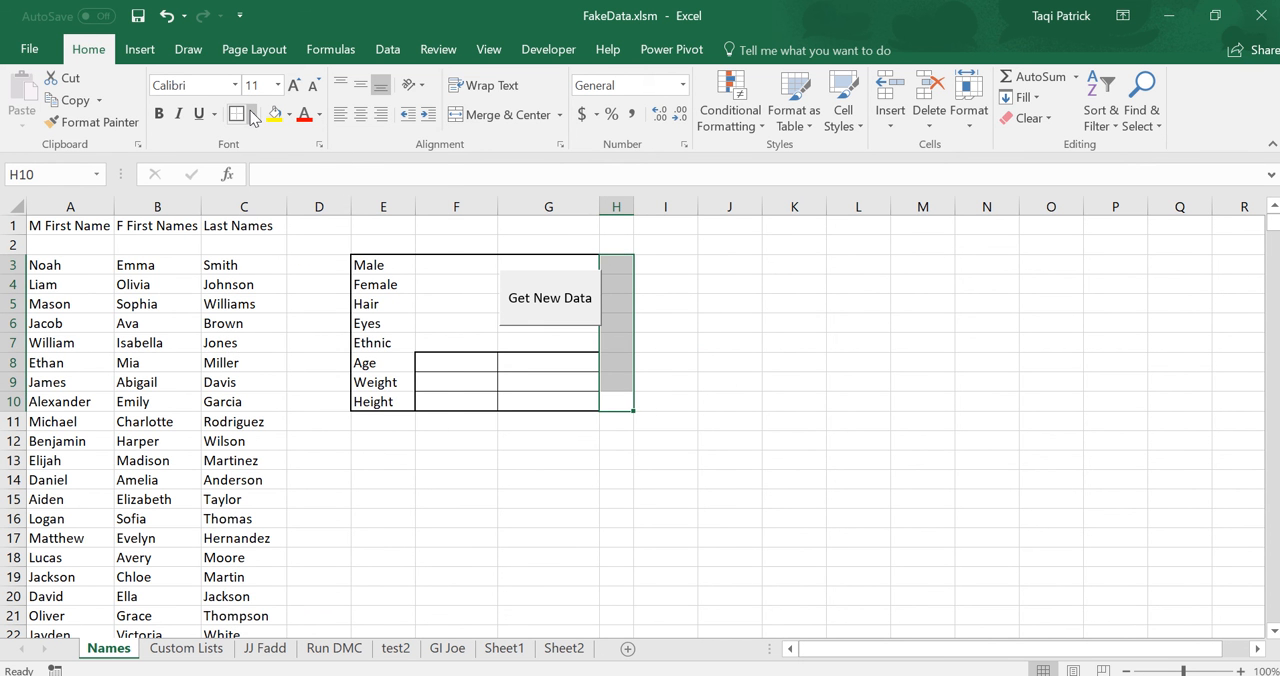
left_click(252, 114)
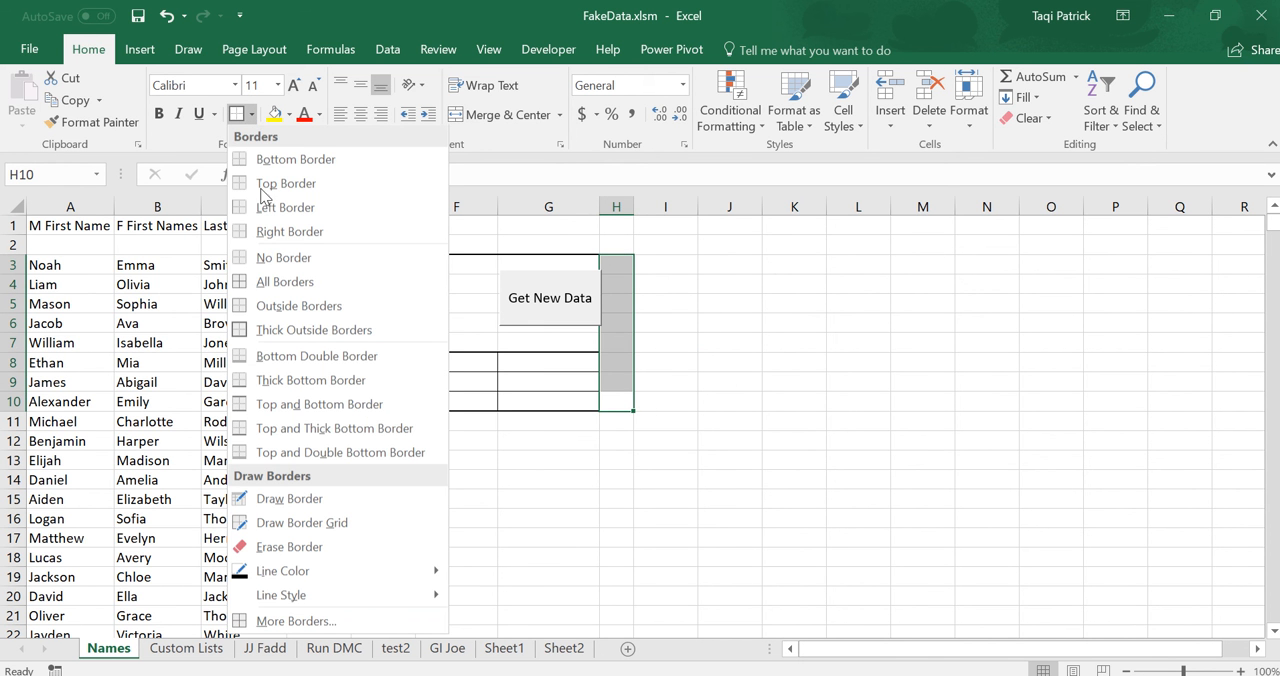
left_click(272, 259)
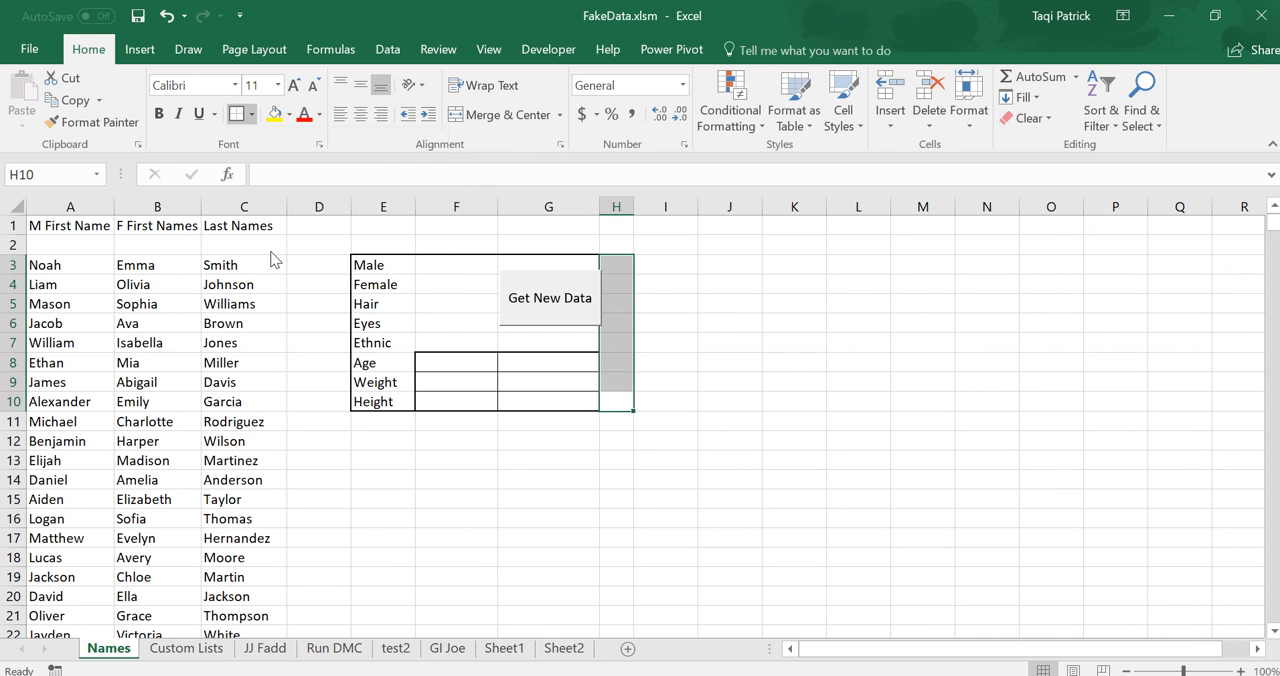
left_click(611, 461)
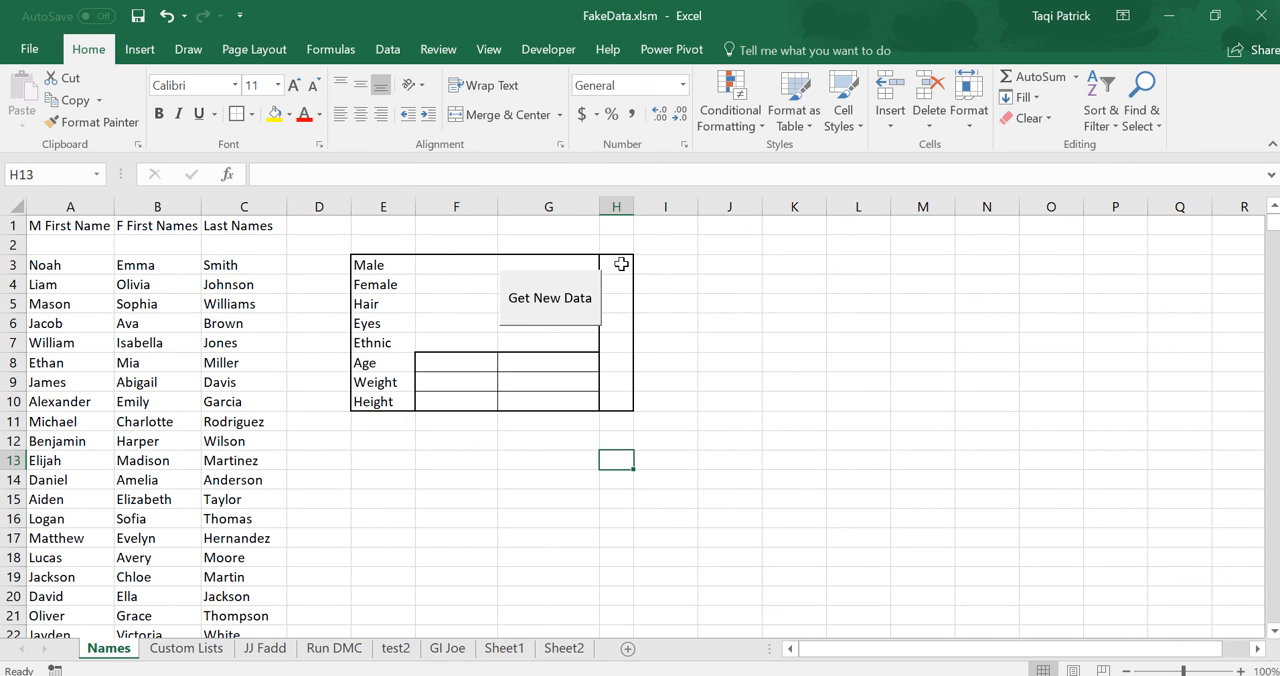
left_click_drag(621, 264, 619, 393)
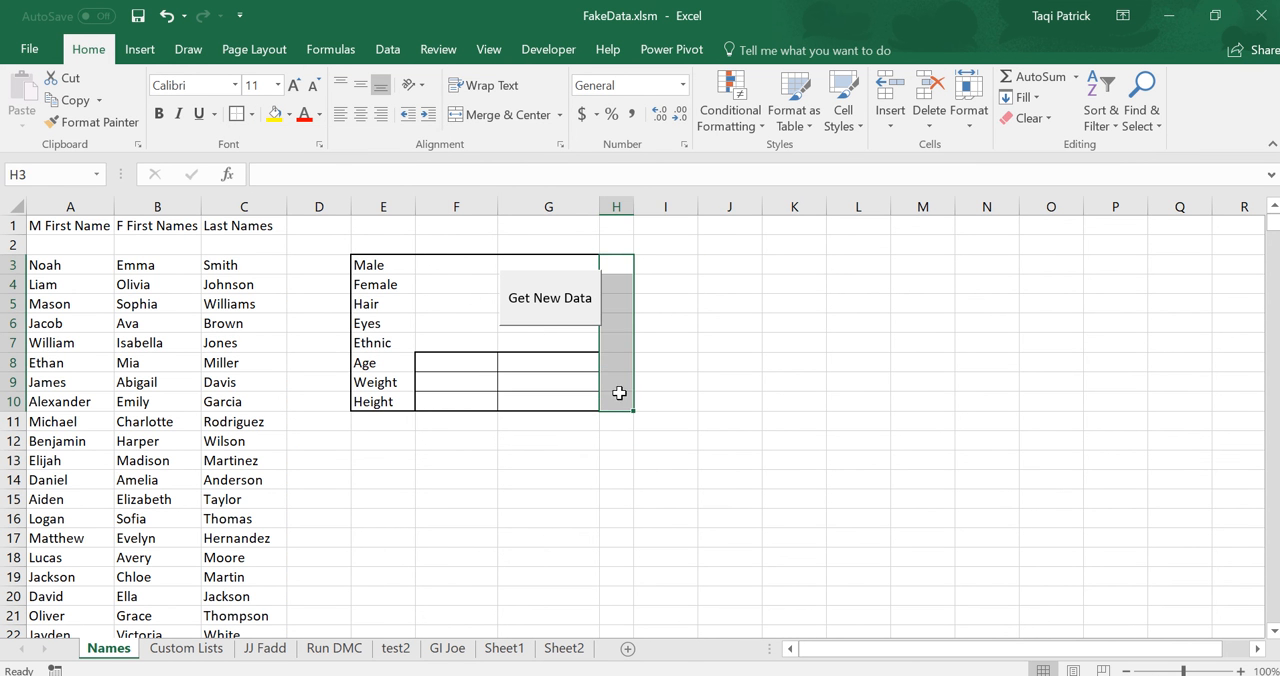
left_click(251, 114)
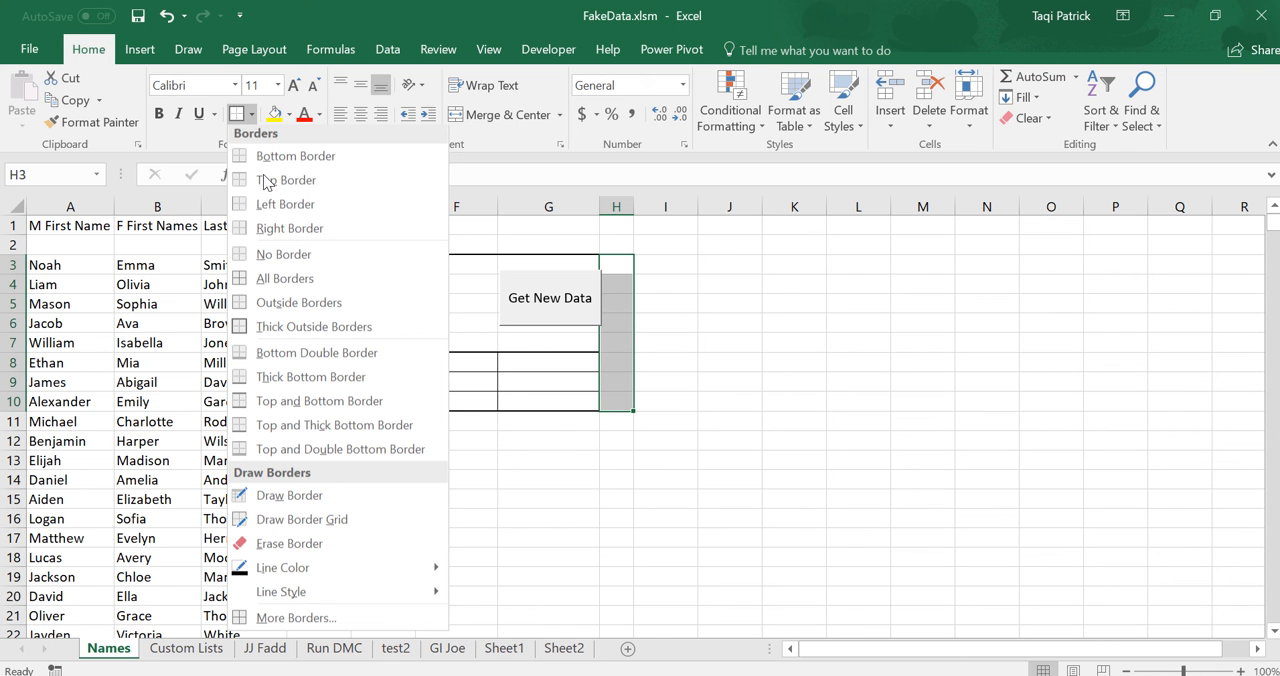
left_click(266, 257)
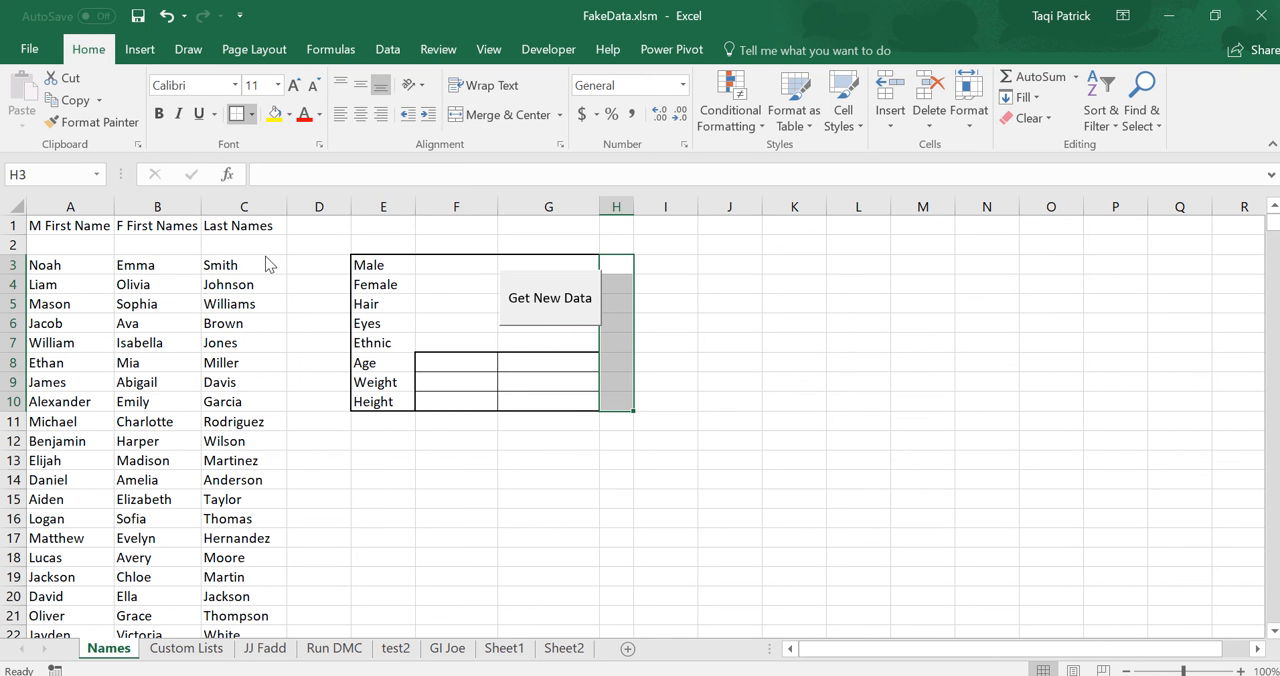
left_click(666, 282)
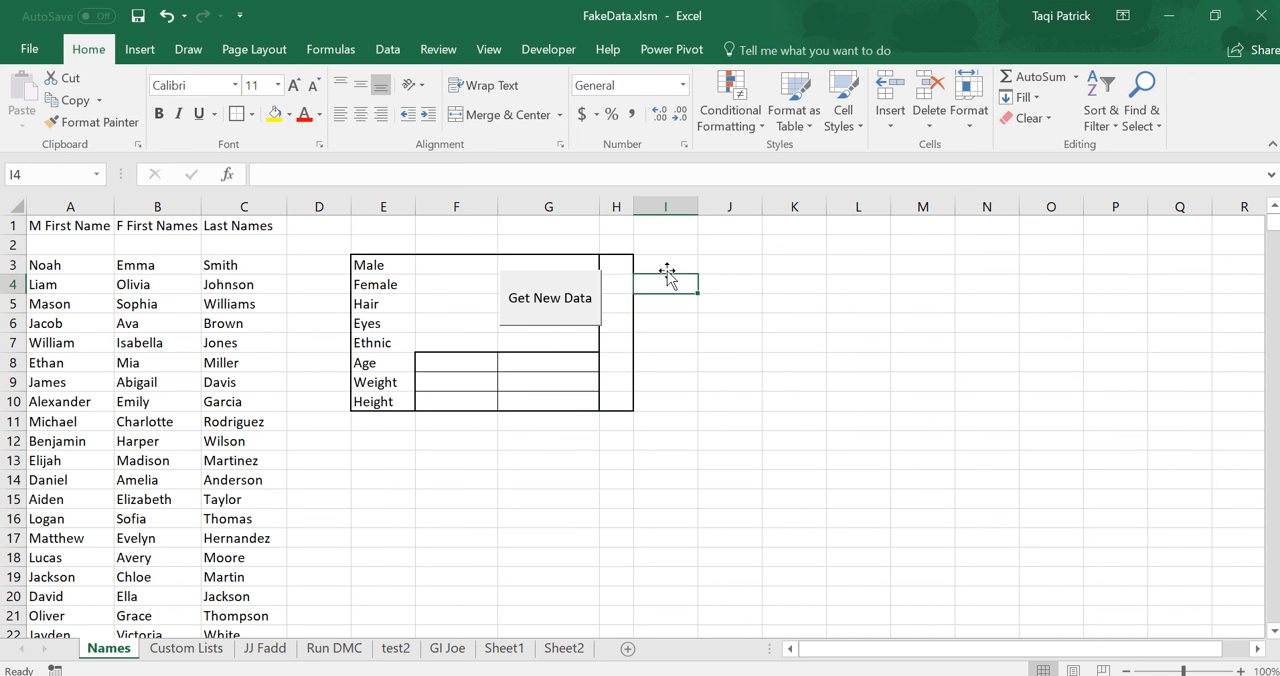
Select H3:I10 and open the border options for that range.
left_click_drag(614, 262, 624, 406)
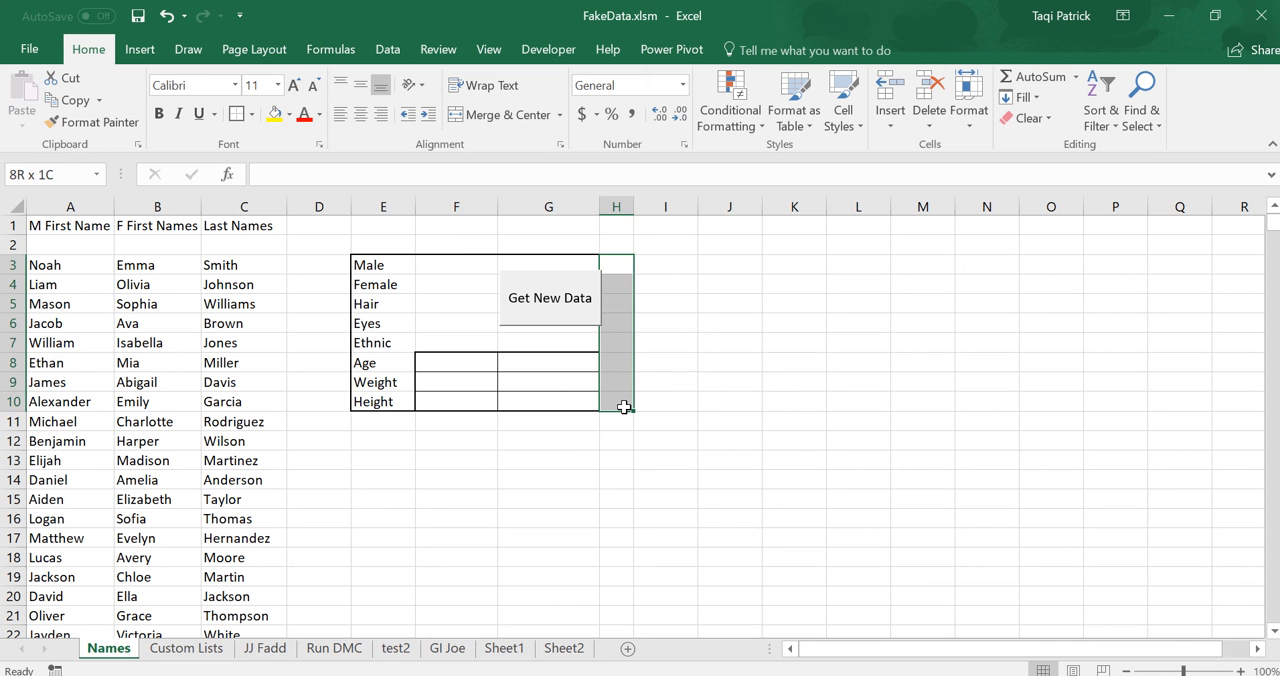
left_click_drag(624, 407, 643, 408)
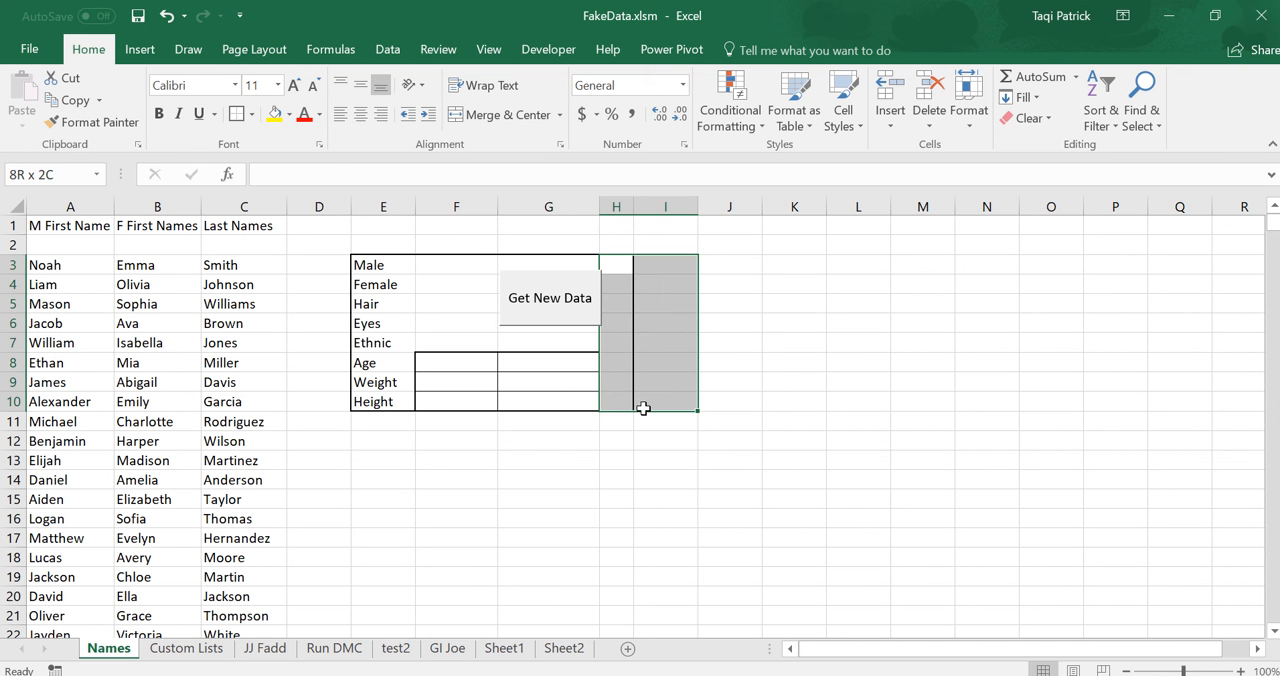
left_click(254, 114)
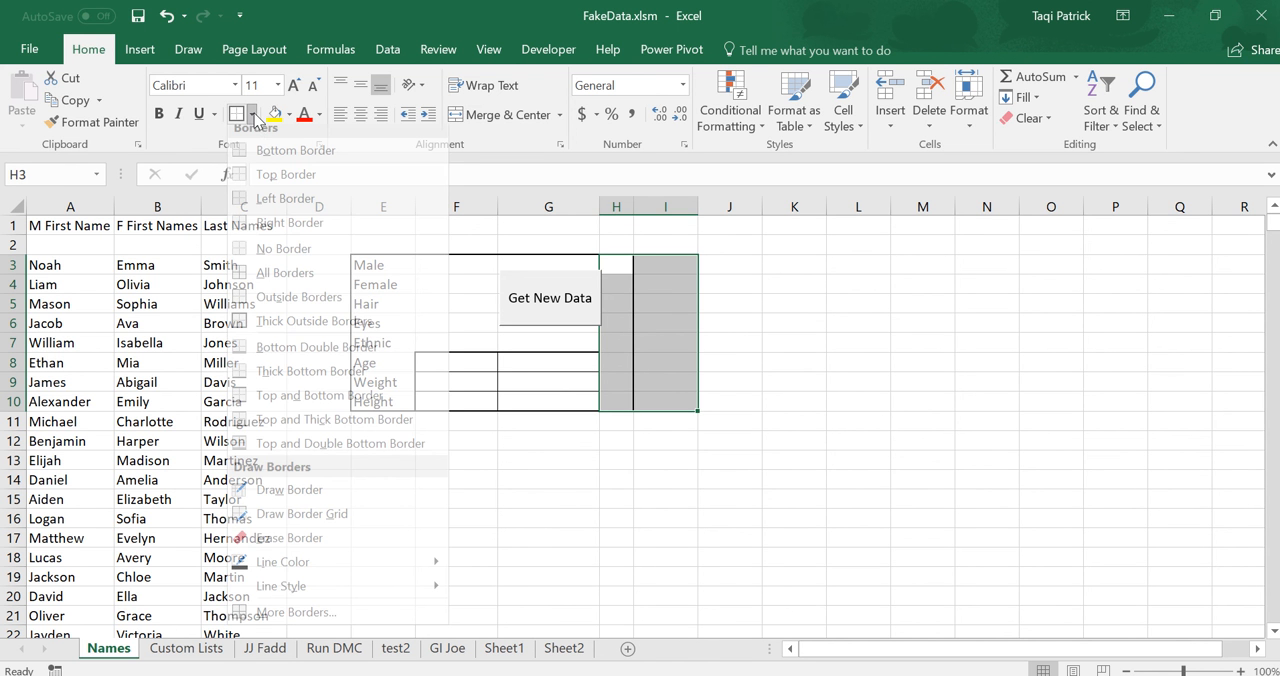